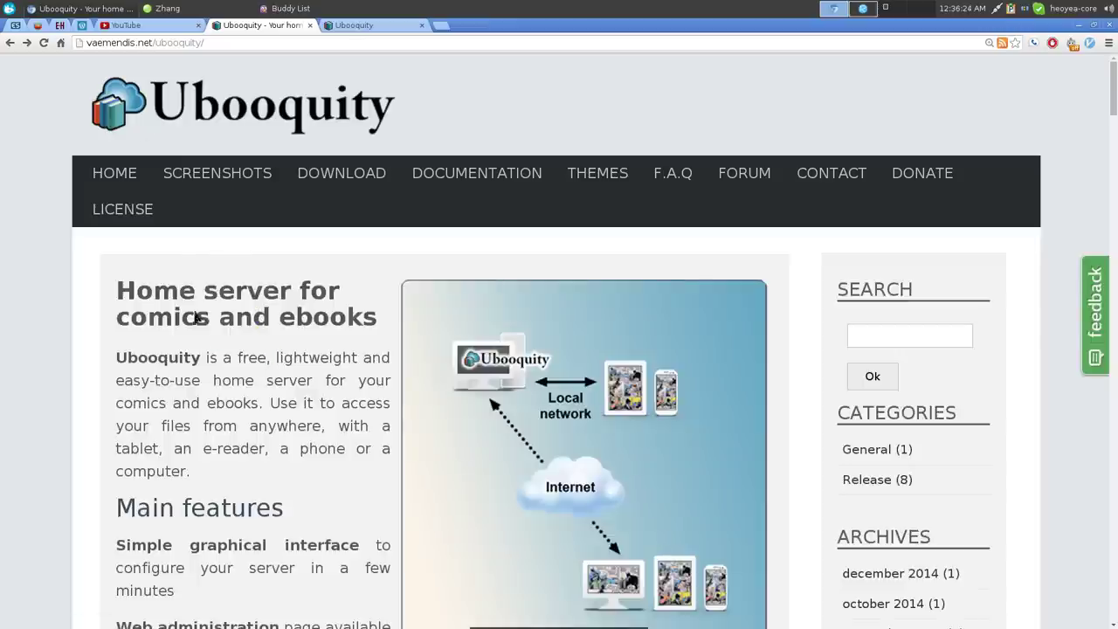
Step: Highlight the heading and the list of supported file types on the page
{"action": "left_click_drag", "start_coordinate": [114, 320], "coordinate": [384, 317]}
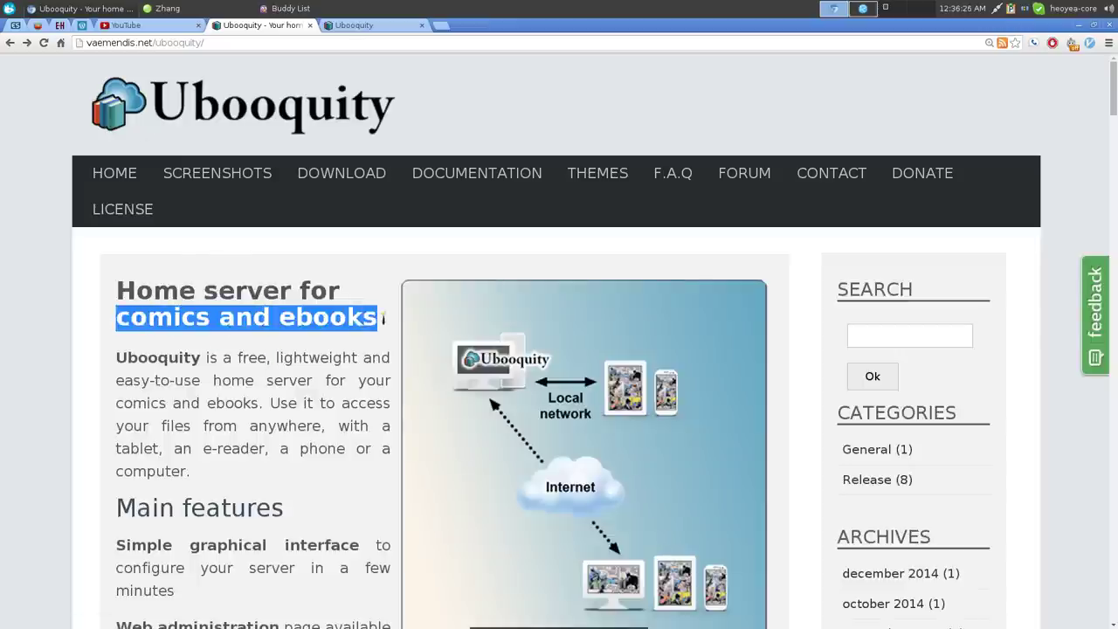
{"action": "left_click", "coordinate": [348, 359]}
{"action": "scroll", "coordinate": [347, 360], "scroll_direction": "down", "scroll_amount": 3}
{"action": "scroll", "coordinate": [348, 360], "scroll_direction": "down", "scroll_amount": 2}
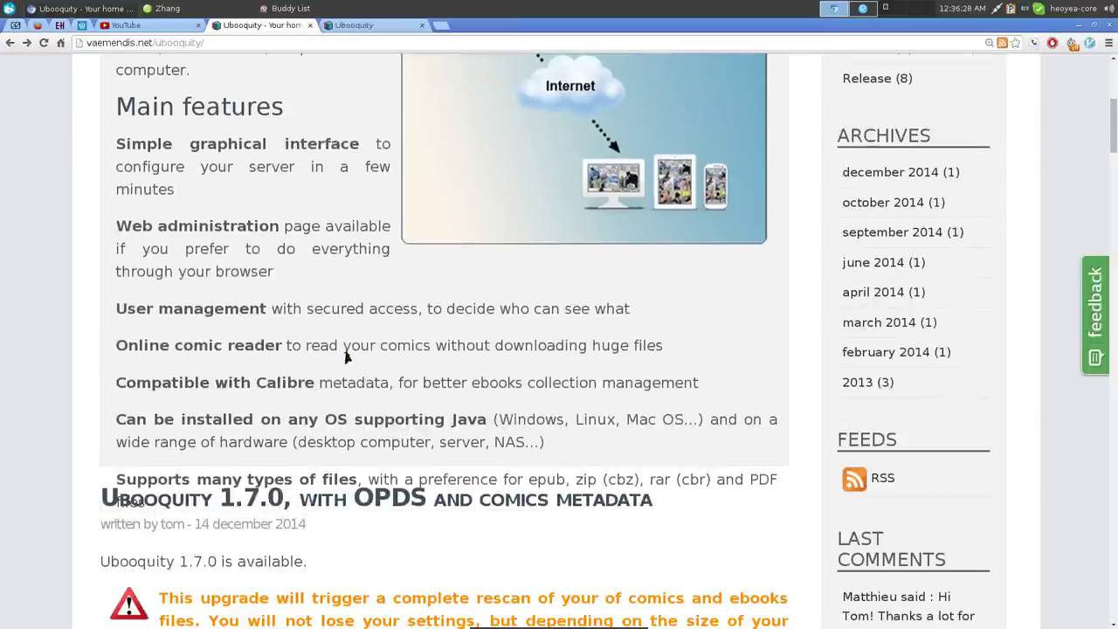
{"action": "left_click_drag", "start_coordinate": [527, 450], "coordinate": [775, 449]}
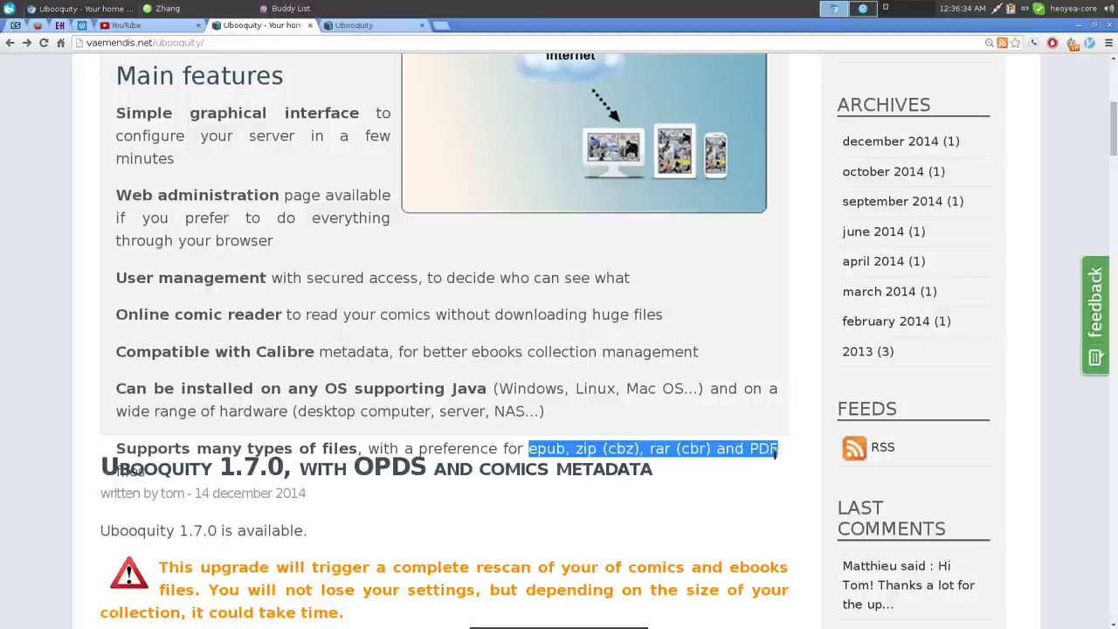
{"action": "left_click", "coordinate": [768, 339]}
{"action": "scroll", "coordinate": [747, 343], "scroll_direction": "up", "scroll_amount": 4}
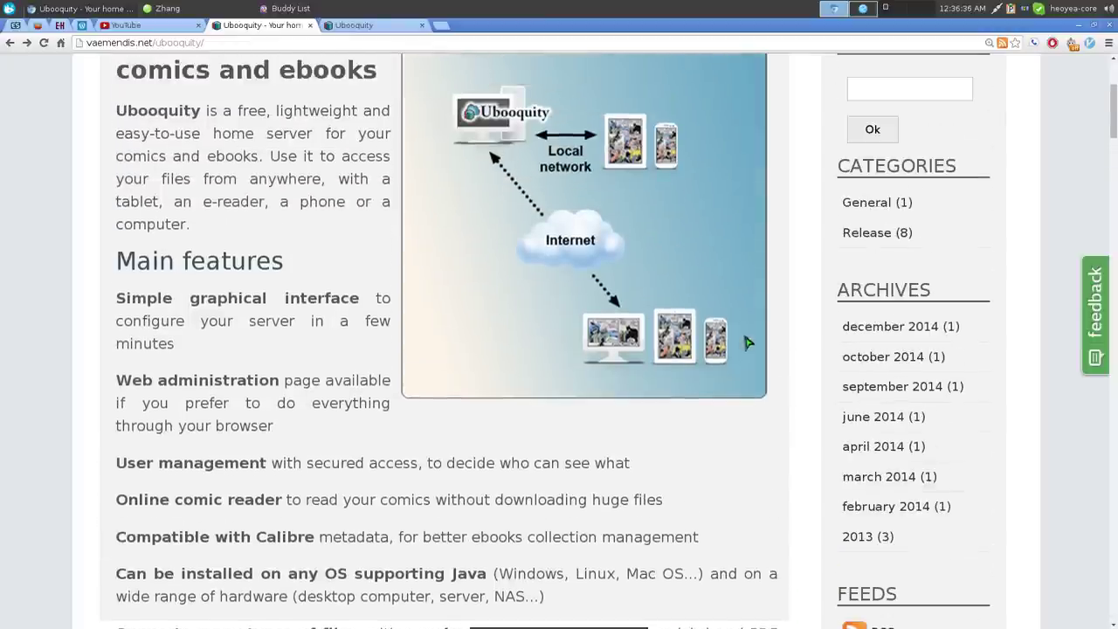
{"action": "scroll", "coordinate": [419, 529], "scroll_direction": "up", "scroll_amount": 5}
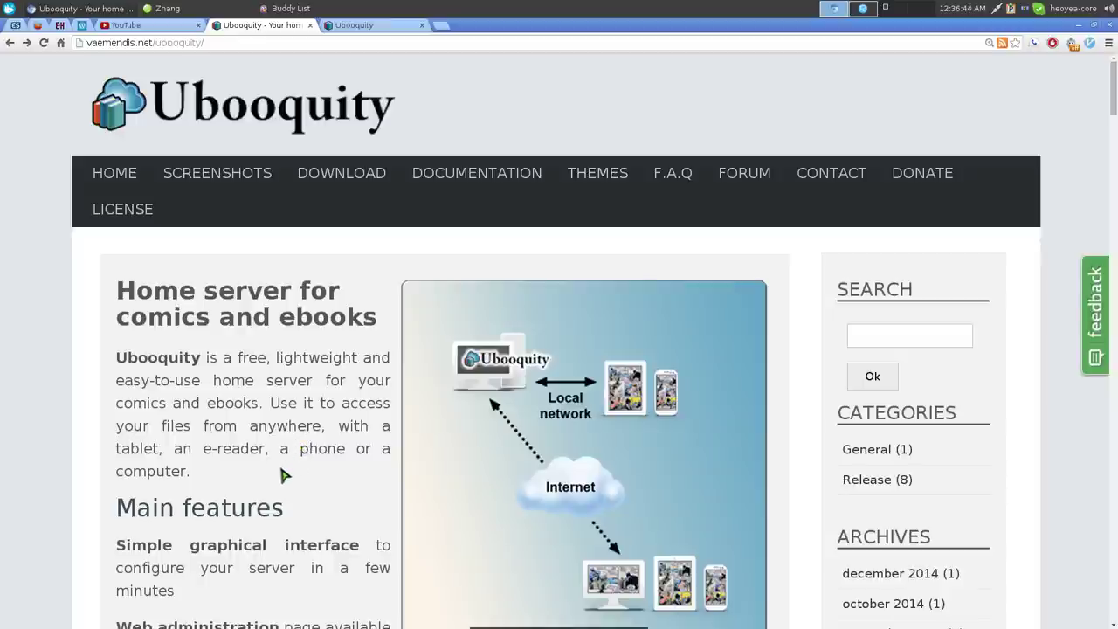
Step: Switch to the Ubooquity server page and highlight its IP address and port 2202
{"action": "left_click", "coordinate": [361, 28]}
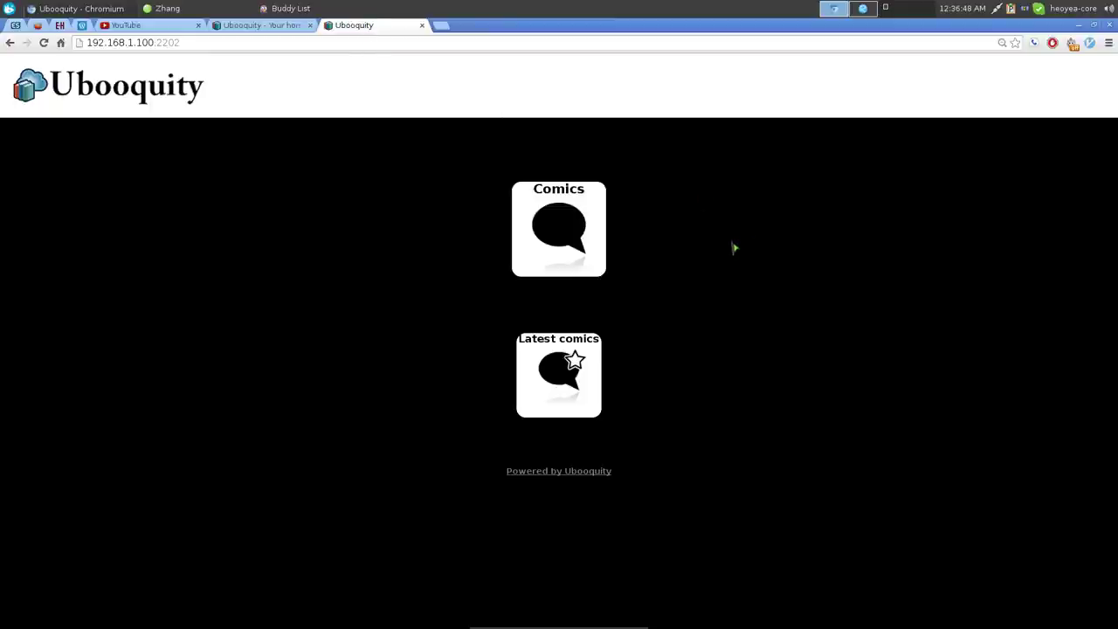
{"action": "left_click_drag", "start_coordinate": [154, 42], "coordinate": [80, 44]}
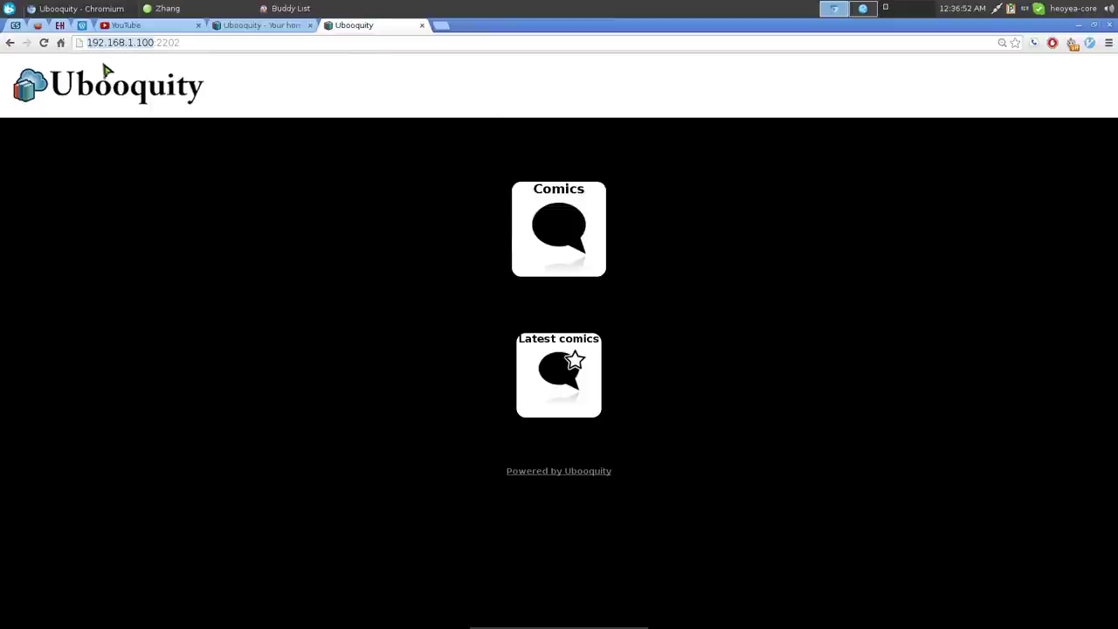
{"action": "left_click_drag", "start_coordinate": [156, 42], "coordinate": [223, 44]}
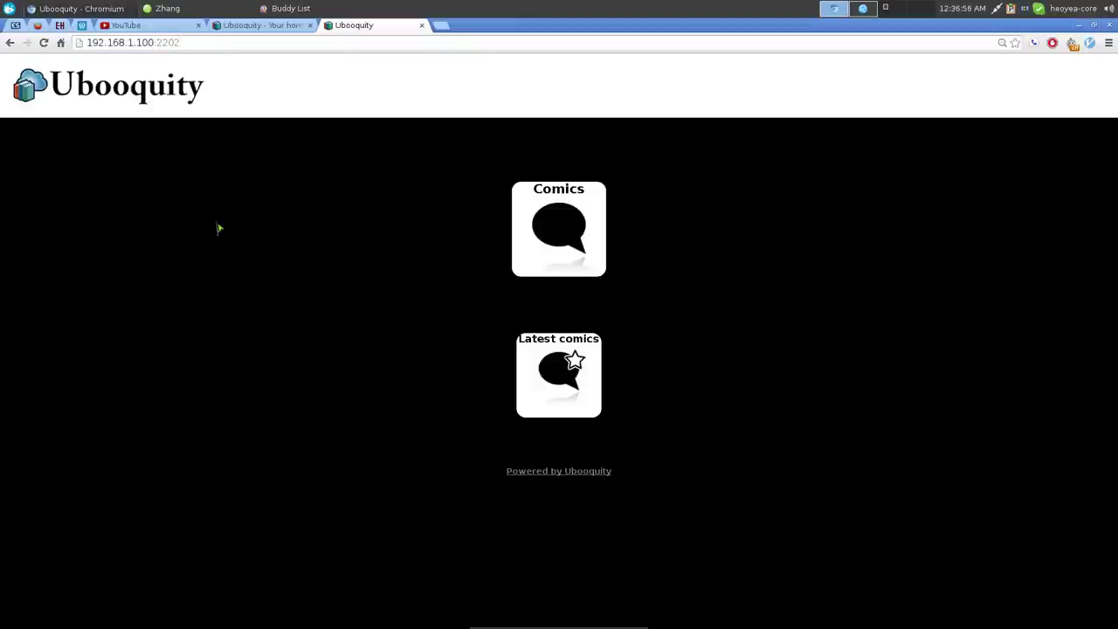
Step: Browse to Comics > MA_Calibre > Comic and enlarge the page with Ctrl++
{"action": "left_click", "coordinate": [540, 238]}
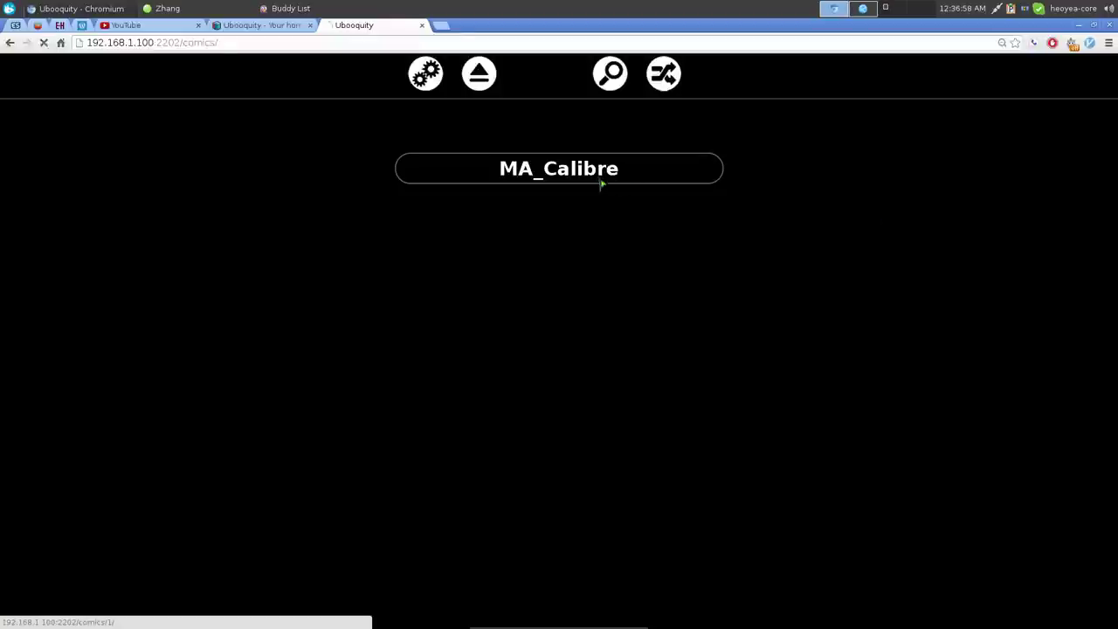
{"action": "left_click", "coordinate": [602, 182]}
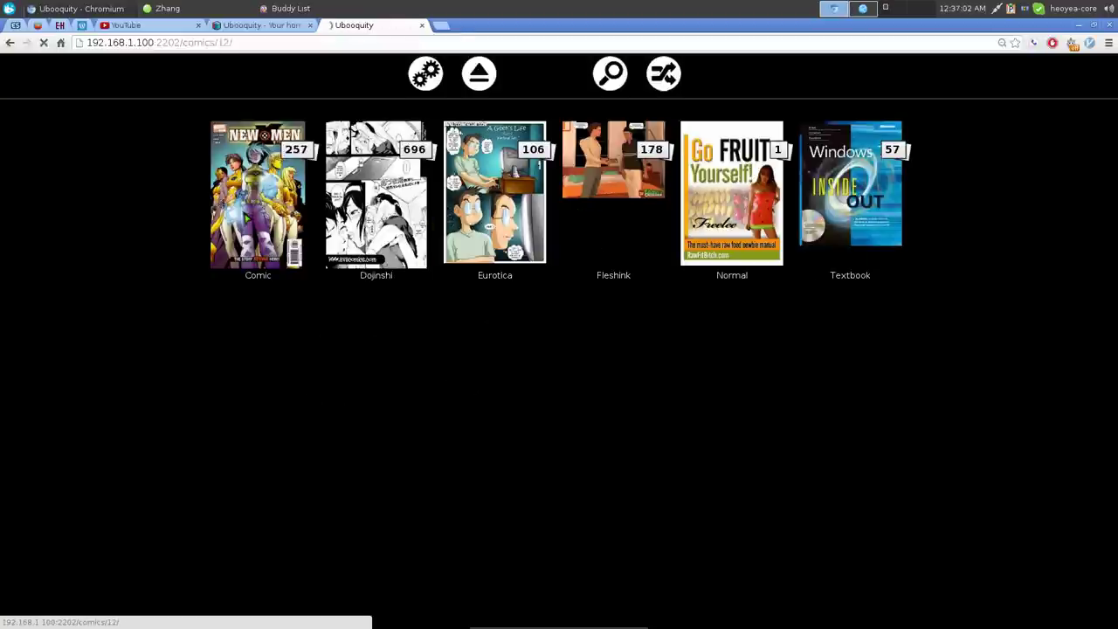
{"action": "left_click", "coordinate": [244, 220]}
{"action": "key", "text": "ctrl+plus"}
{"action": "key", "text": "ctrl+plus"}
{"action": "key", "text": "ctrl+plus"}
{"action": "key", "text": "ctrl+plus"}
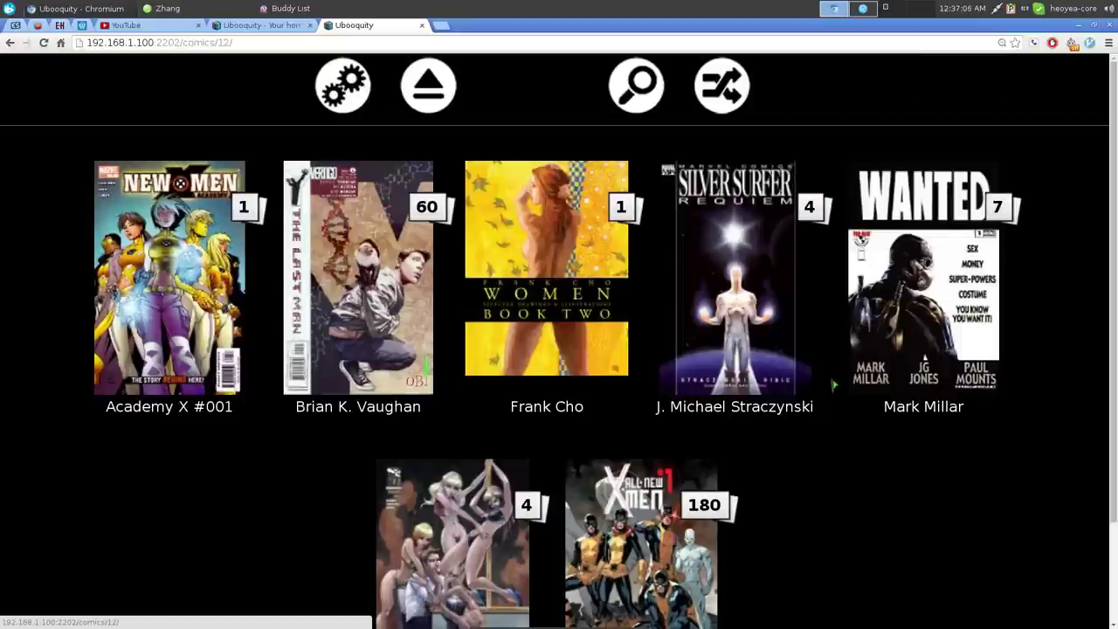
{"action": "scroll", "coordinate": [869, 444], "scroll_direction": "down", "scroll_amount": 2}
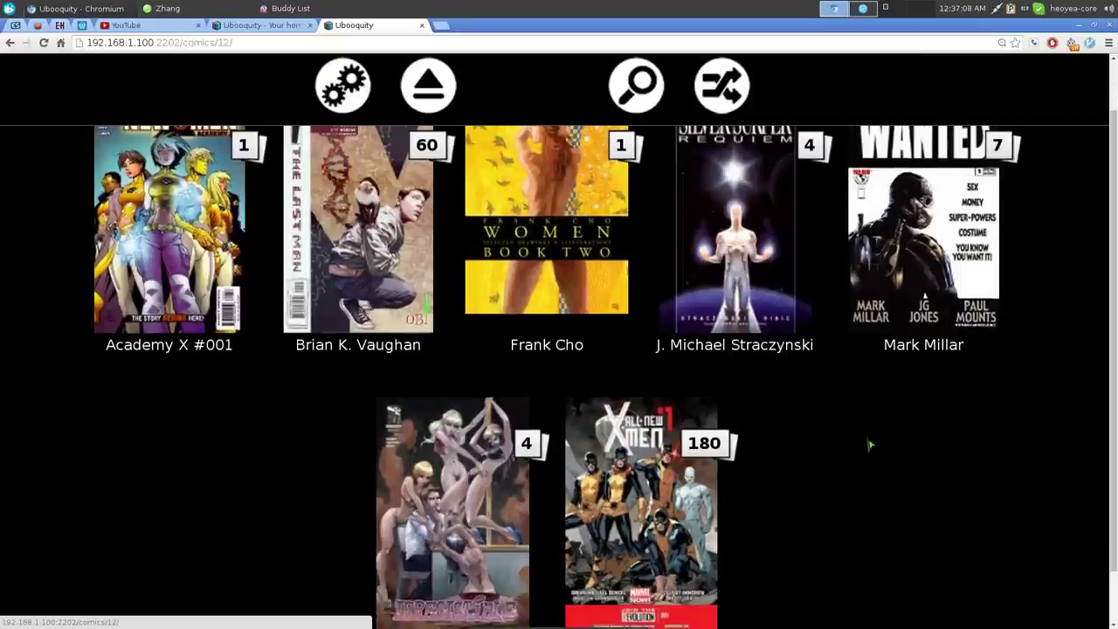
Step: Open the Unknown author's All New X-Men 007 issue and show its details
{"action": "left_click", "coordinate": [625, 417]}
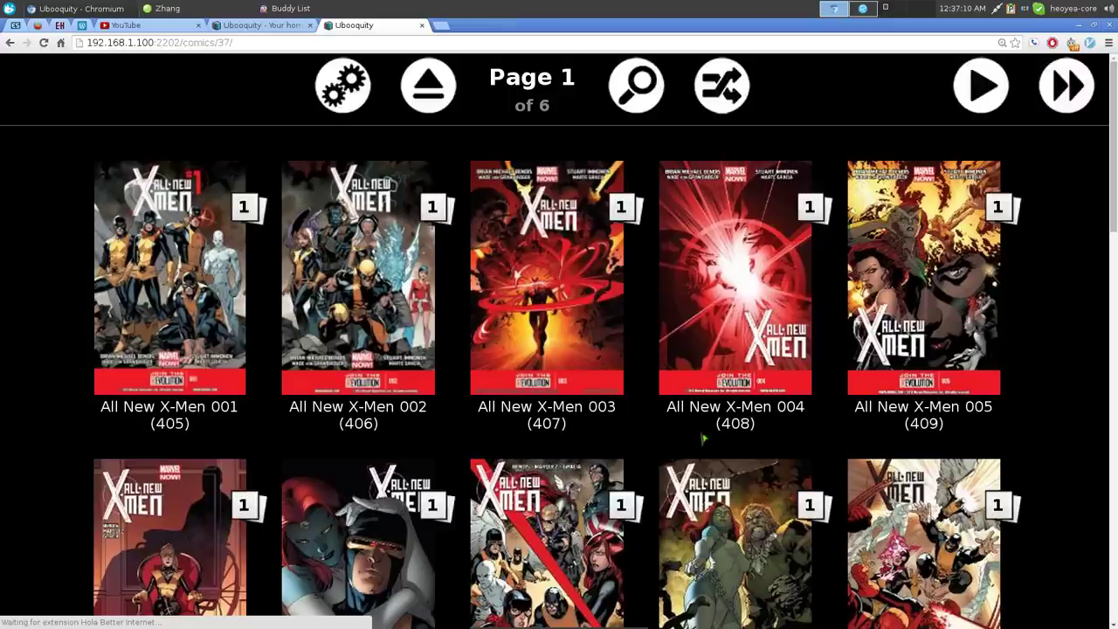
{"action": "scroll", "coordinate": [703, 429], "scroll_direction": "down", "scroll_amount": 1}
{"action": "scroll", "coordinate": [703, 429], "scroll_direction": "down", "scroll_amount": 2}
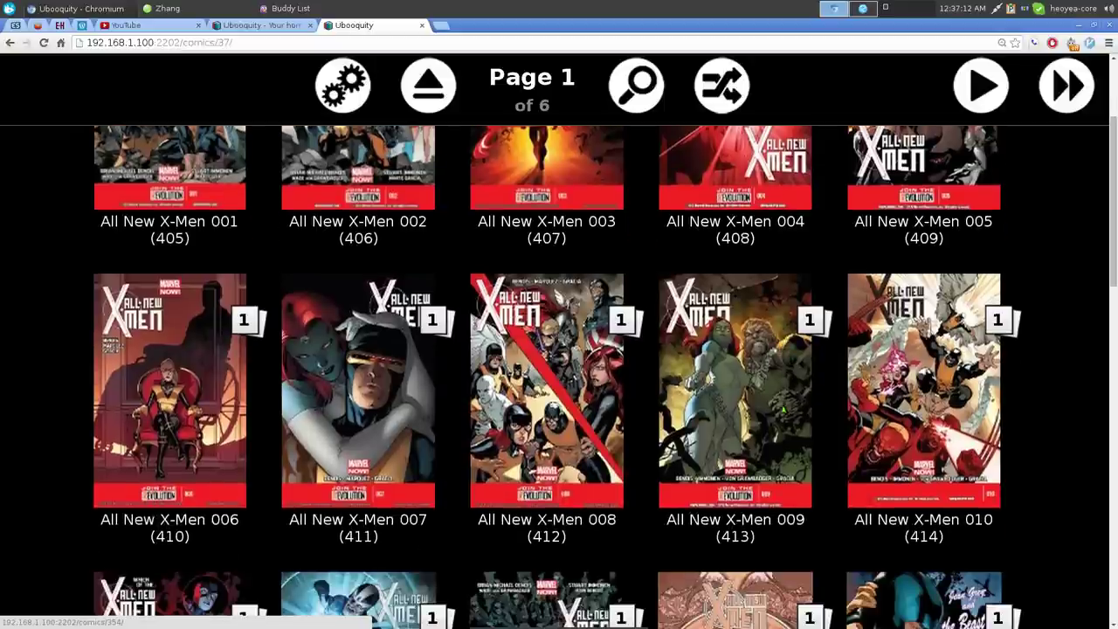
{"action": "left_click", "coordinate": [354, 369]}
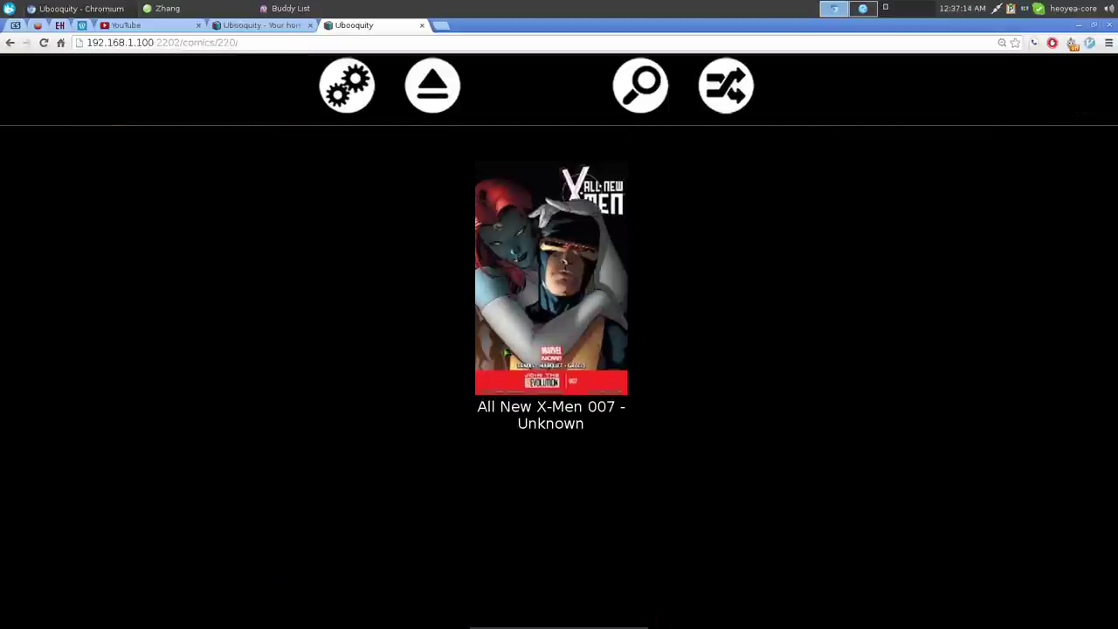
{"action": "left_click", "coordinate": [567, 289]}
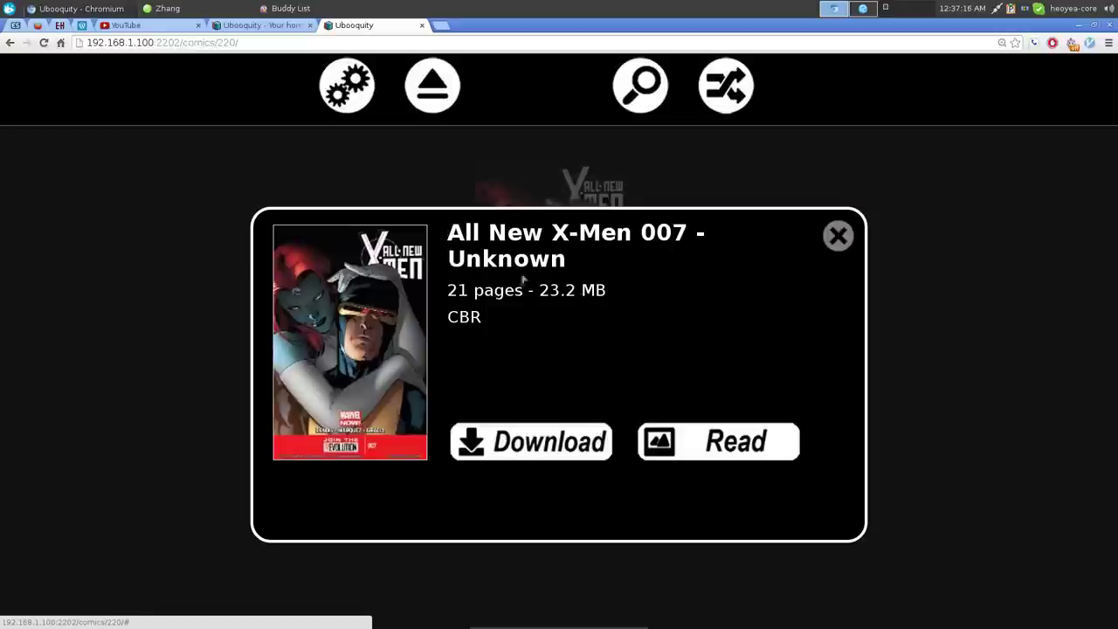
Step: Highlight the title, author Unknown, 21 pages, 23.2 MB and CBR details, then read the comic
{"action": "left_click_drag", "start_coordinate": [449, 233], "coordinate": [683, 229]}
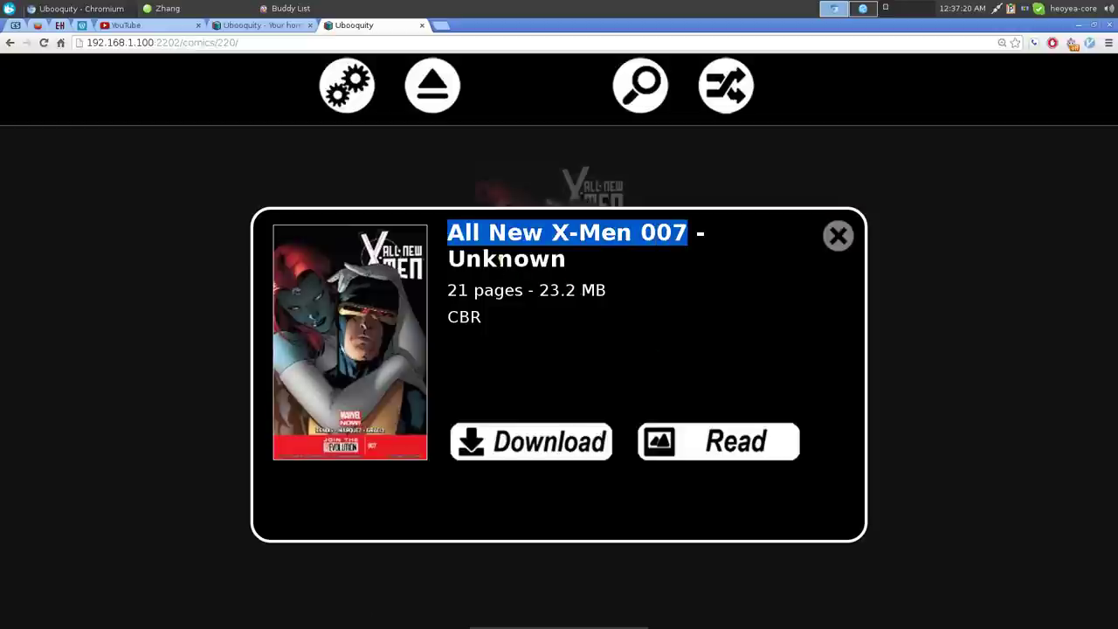
{"action": "double_click", "coordinate": [507, 258]}
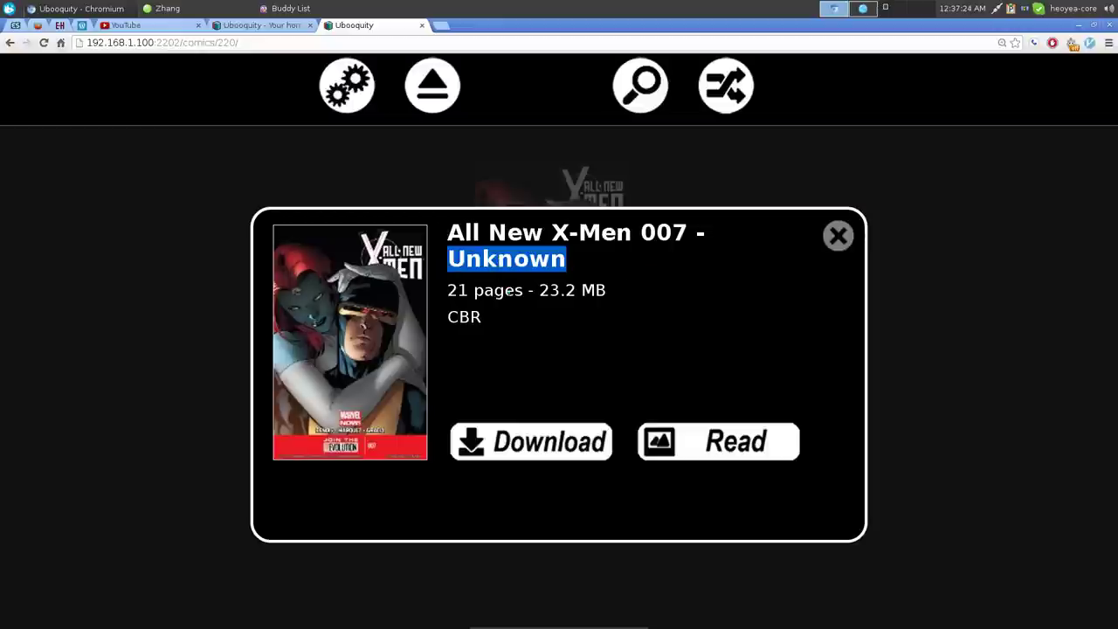
{"action": "left_click_drag", "start_coordinate": [522, 289], "coordinate": [447, 292]}
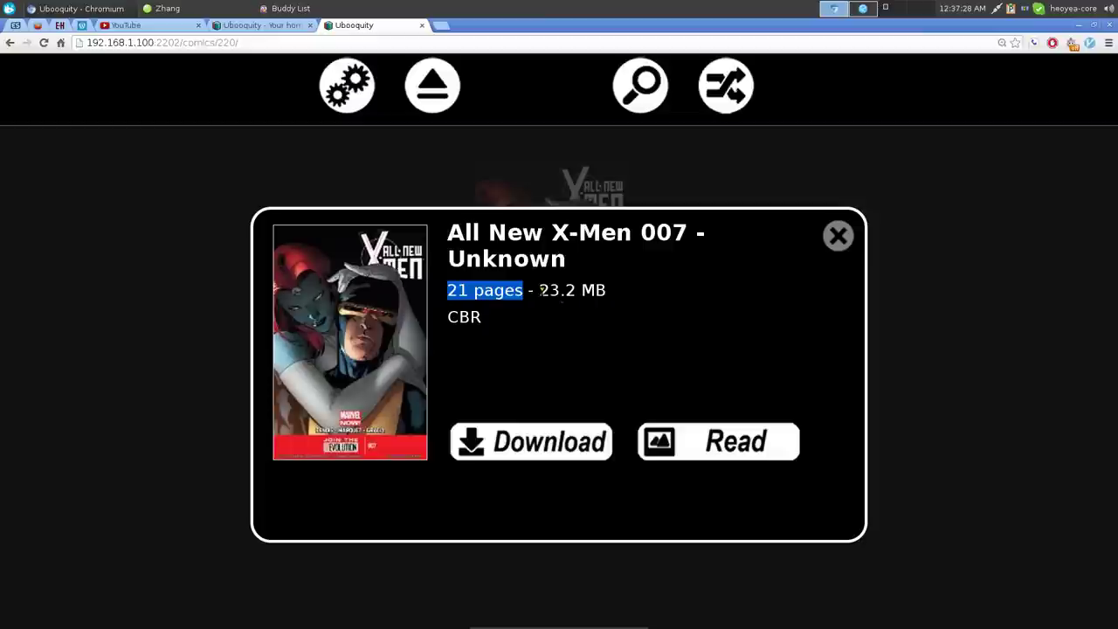
{"action": "left_click_drag", "start_coordinate": [540, 290], "coordinate": [609, 291]}
{"action": "left_click_drag", "start_coordinate": [509, 320], "coordinate": [446, 318]}
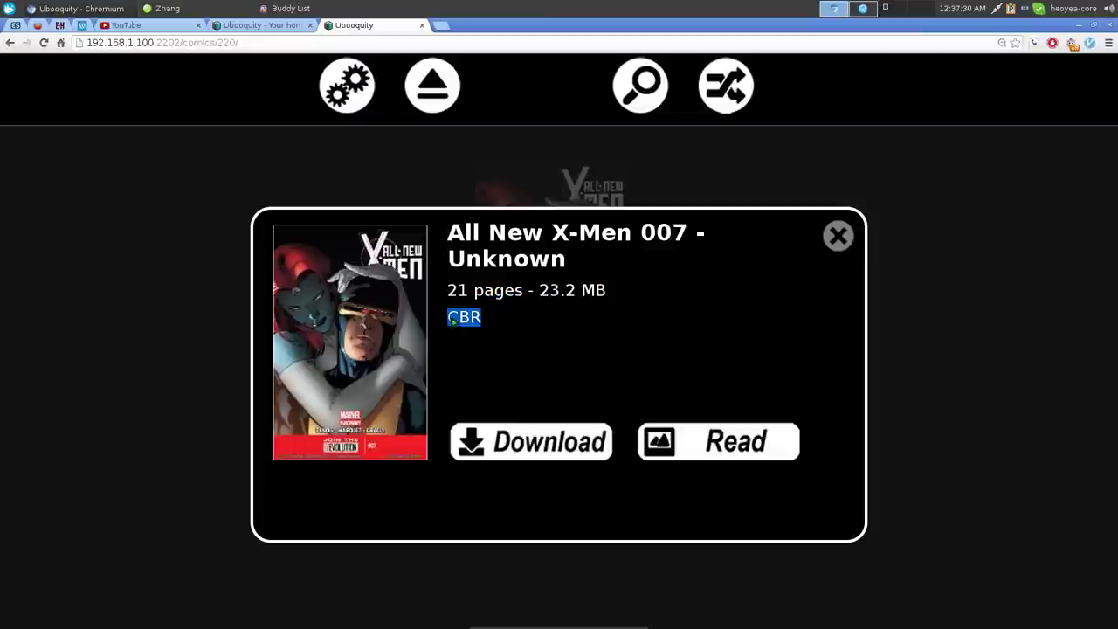
{"action": "left_click", "coordinate": [516, 321]}
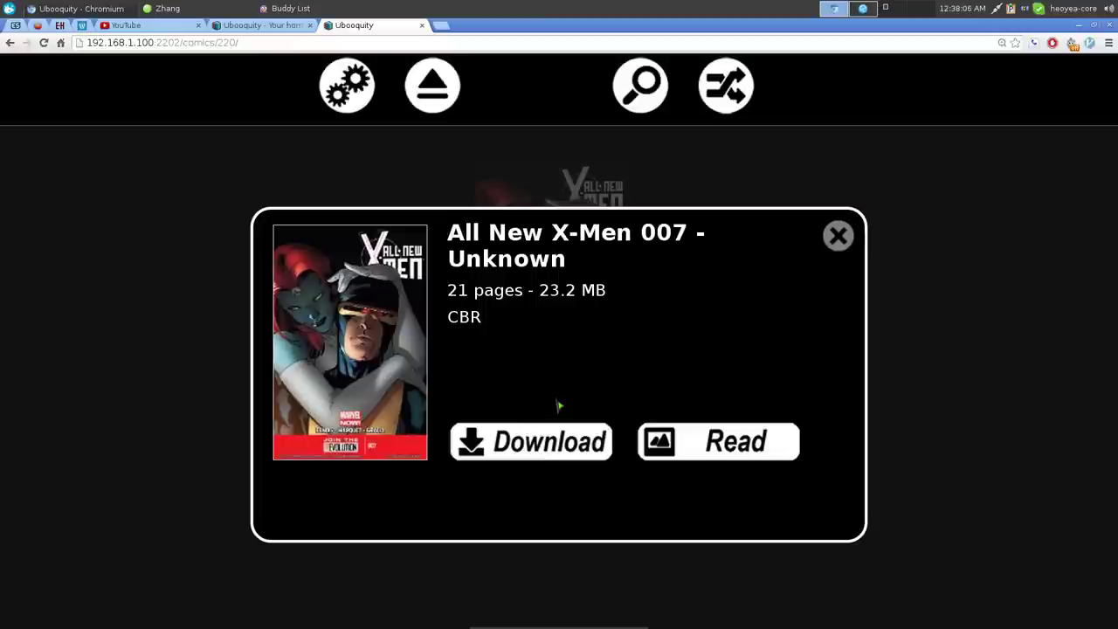
{"action": "left_click", "coordinate": [753, 448]}
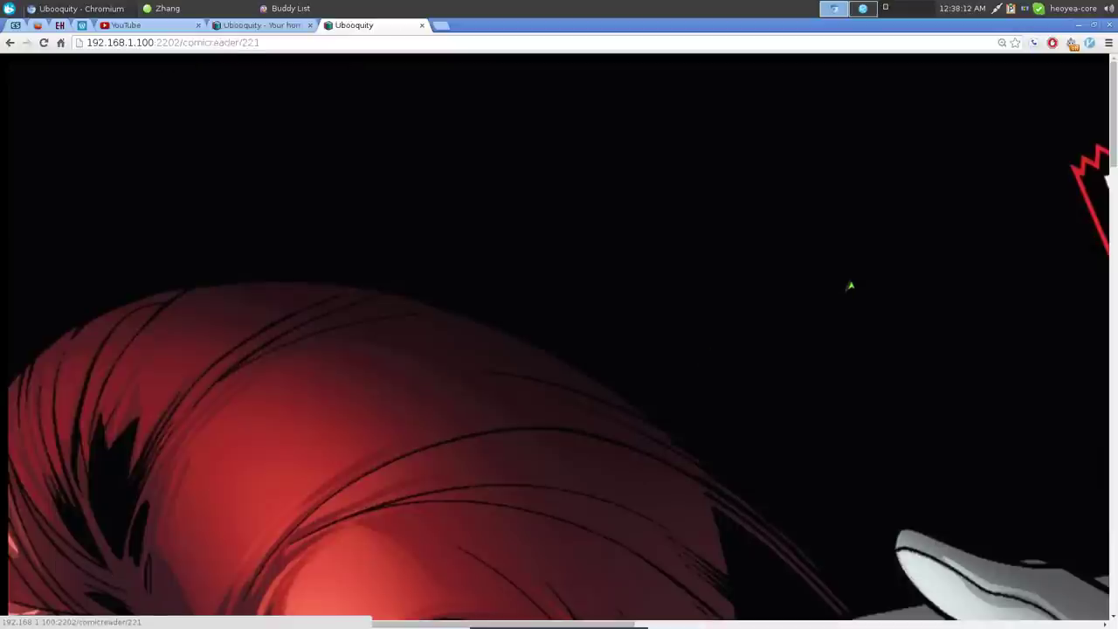
Step: Zoom the reader out two levels with Ctrl+- to fit the whole cover
{"action": "scroll", "coordinate": [850, 285], "scroll_direction": "down", "scroll_amount": 1}
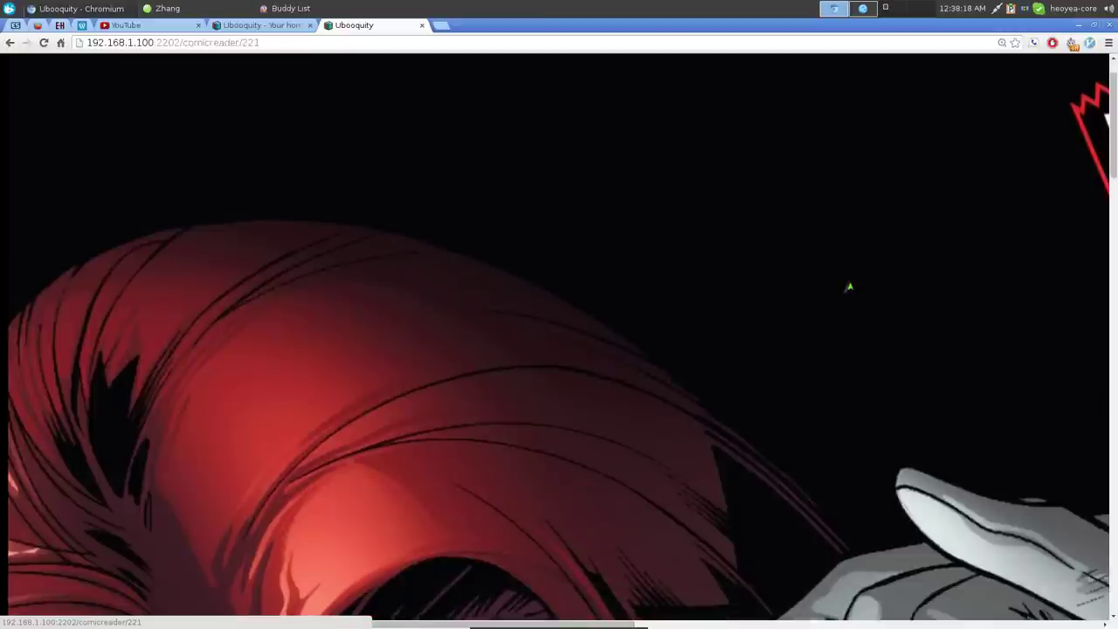
{"action": "key", "text": "ctrl+minus"}
{"action": "key", "text": "ctrl+minus"}
{"action": "key", "text": "ctrl+minus"}
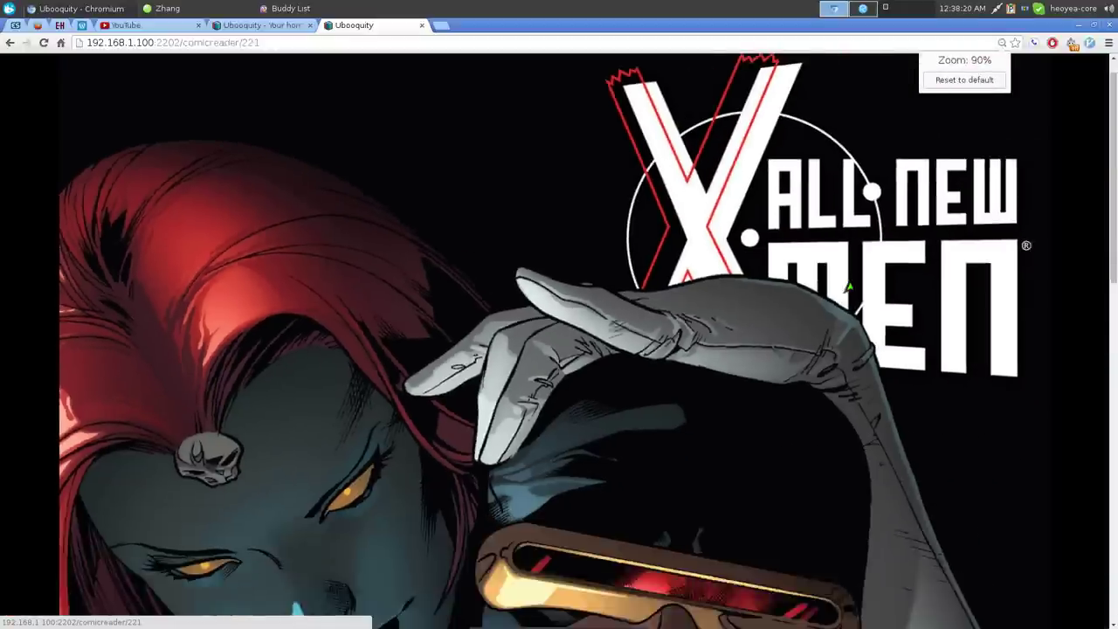
{"action": "key", "text": "ctrl+minus"}
{"action": "key", "text": "ctrl+minus"}
{"action": "key", "text": "ctrl+minus"}
{"action": "key", "text": "ctrl+minus"}
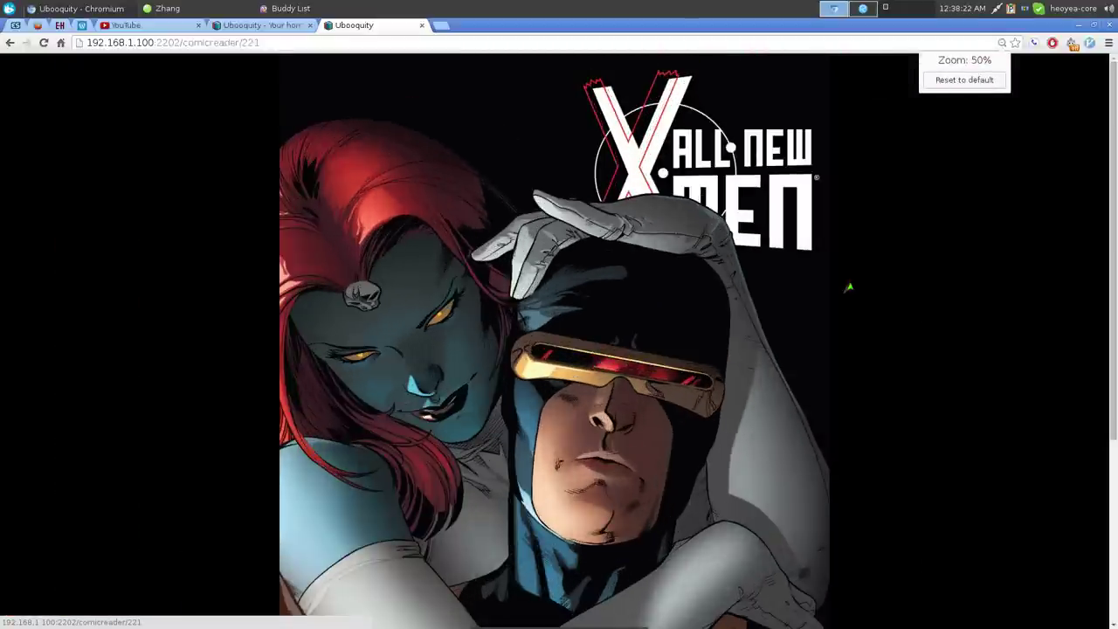
{"action": "scroll", "coordinate": [848, 286], "scroll_direction": "down", "scroll_amount": 1}
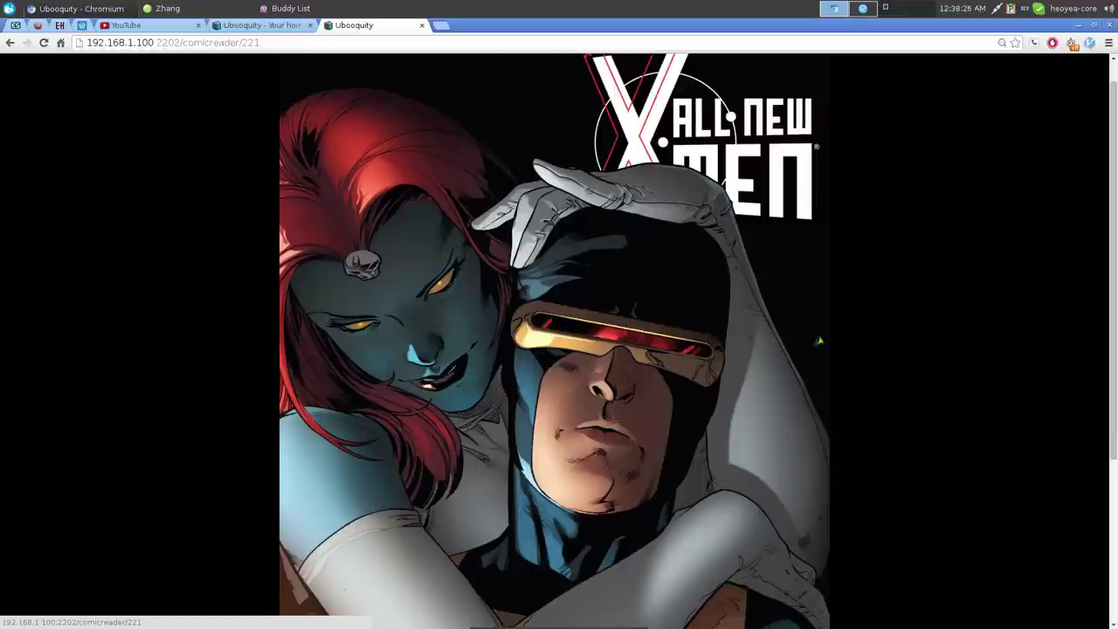
Step: Page forward five times and back to the cover, restore zoom, and show the page menu
{"action": "left_click", "coordinate": [935, 320]}
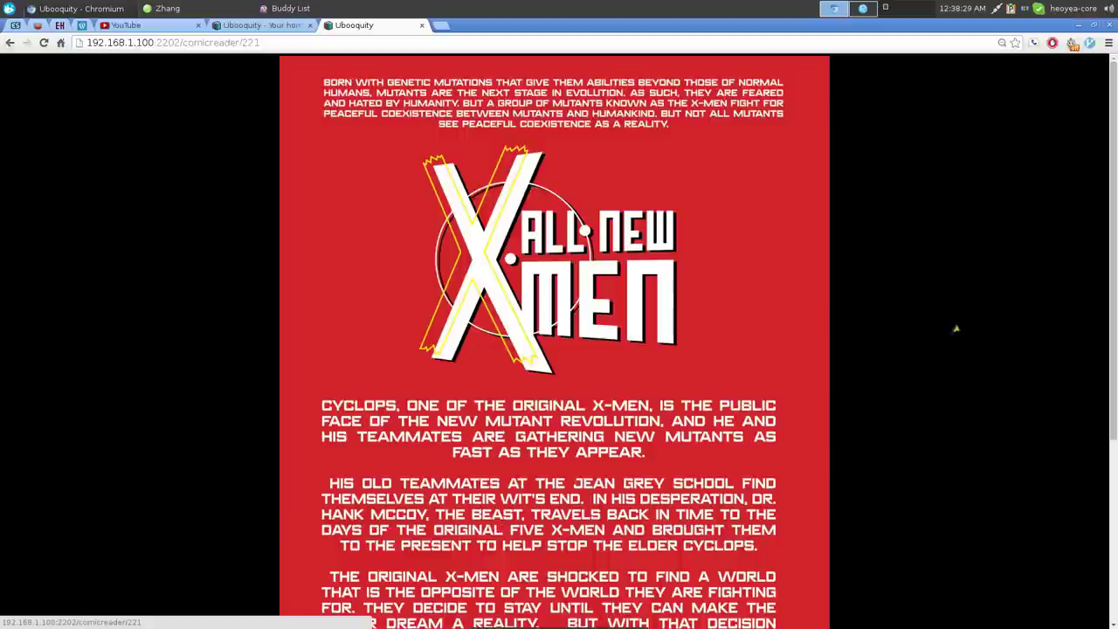
{"action": "left_click", "coordinate": [978, 339]}
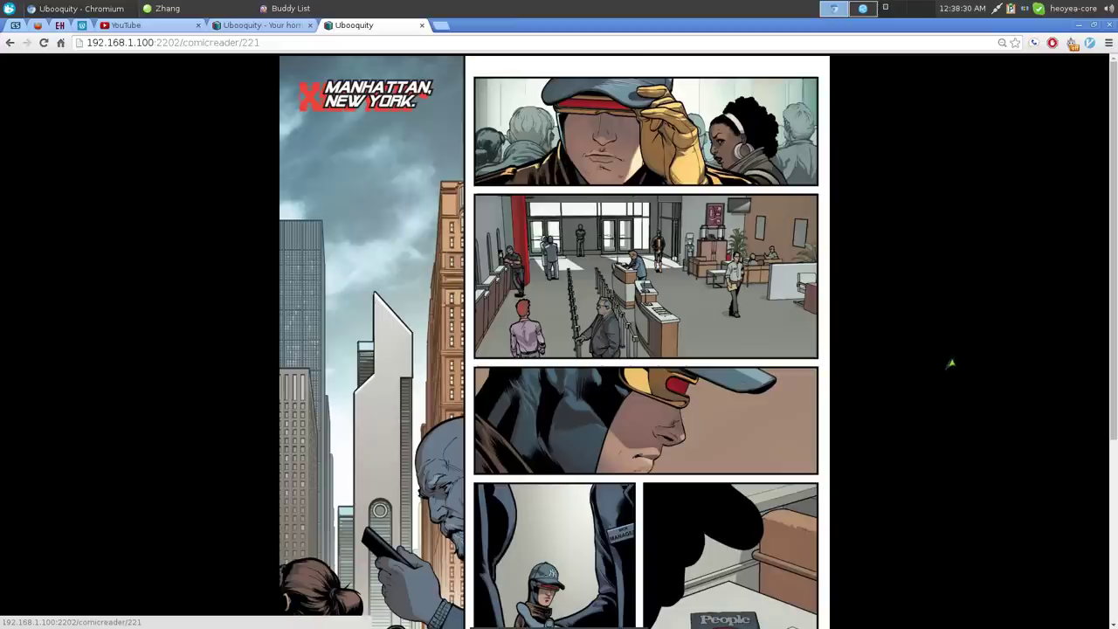
{"action": "left_click", "coordinate": [970, 332]}
{"action": "left_click", "coordinate": [992, 317]}
{"action": "left_click", "coordinate": [980, 334]}
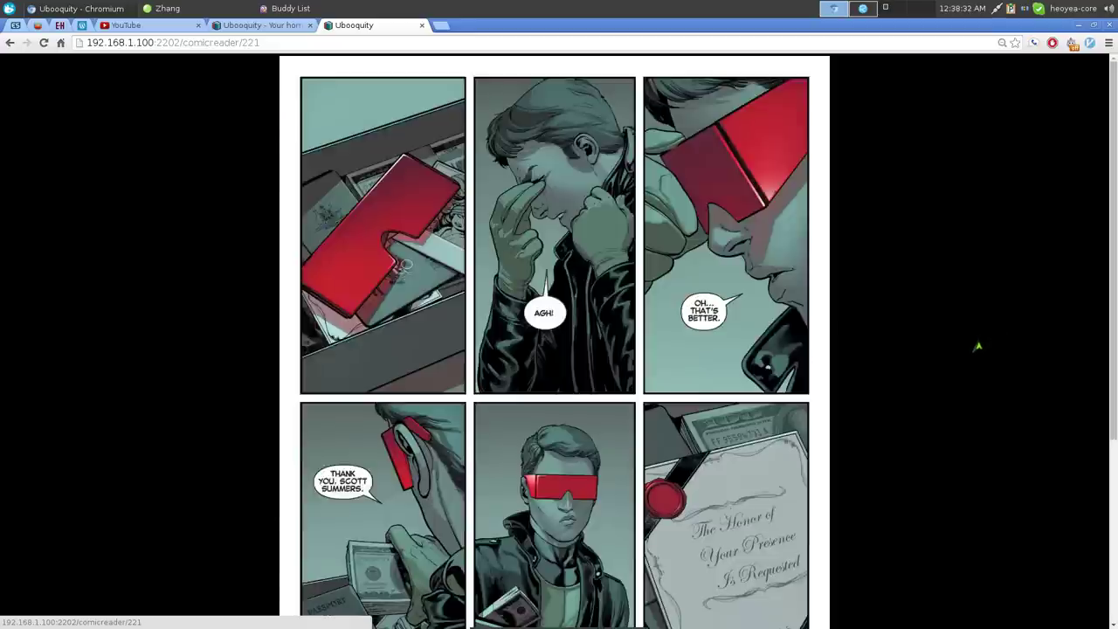
{"action": "left_click", "coordinate": [111, 313]}
{"action": "left_click", "coordinate": [111, 313]}
{"action": "left_click", "coordinate": [111, 312]}
{"action": "left_click", "coordinate": [110, 313]}
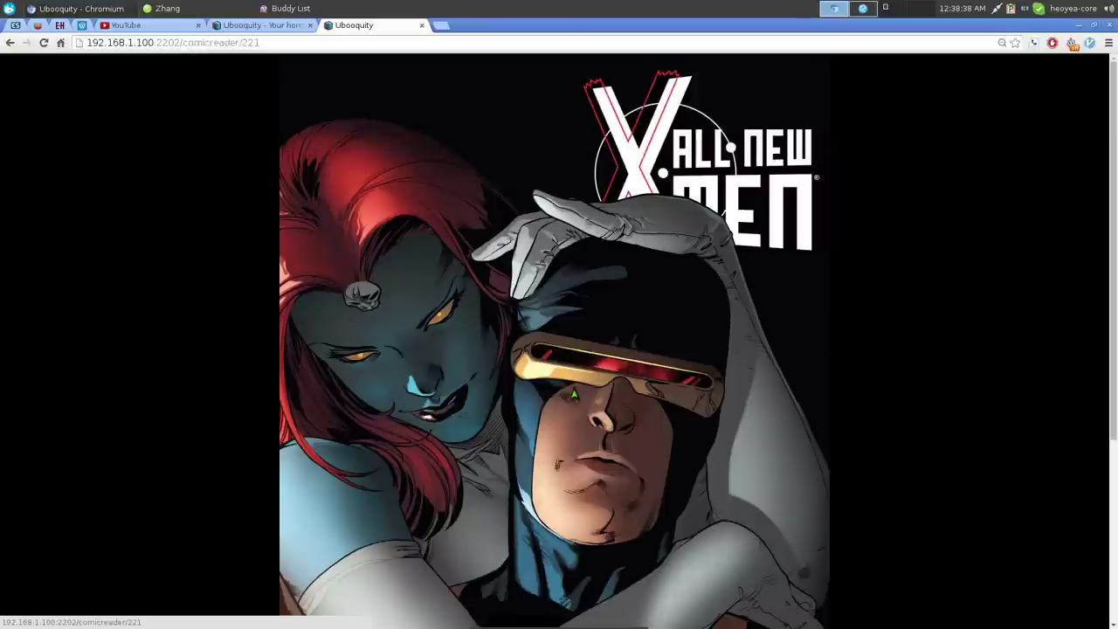
{"action": "key", "text": "ctrl+plus"}
{"action": "key", "text": "ctrl+plus"}
{"action": "key", "text": "ctrl+plus"}
{"action": "key", "text": "ctrl+plus"}
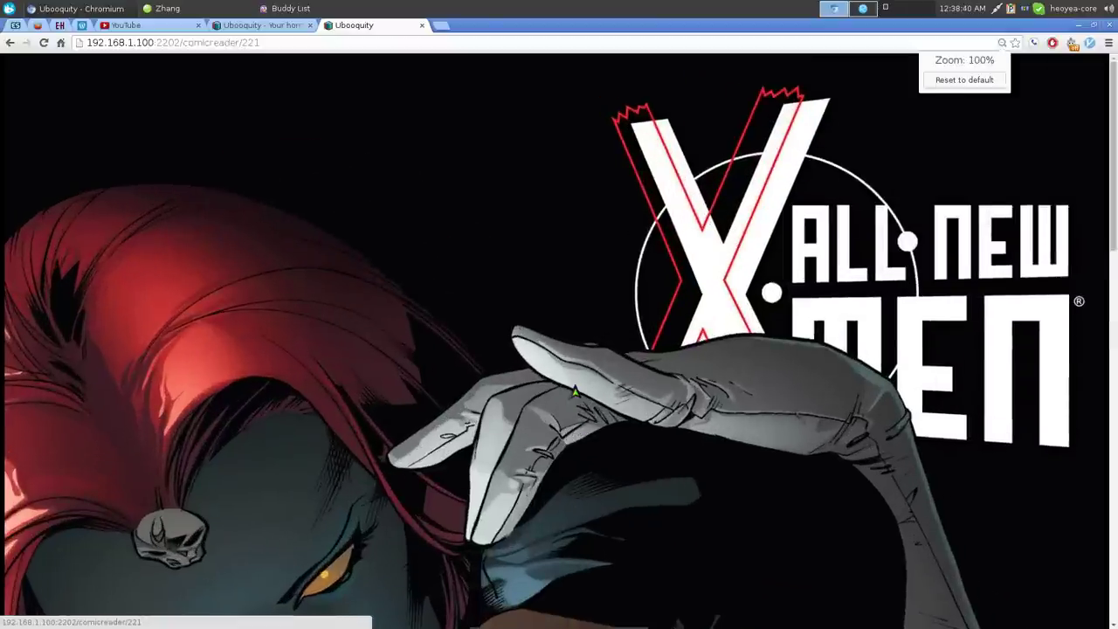
{"action": "left_click", "coordinate": [511, 514]}
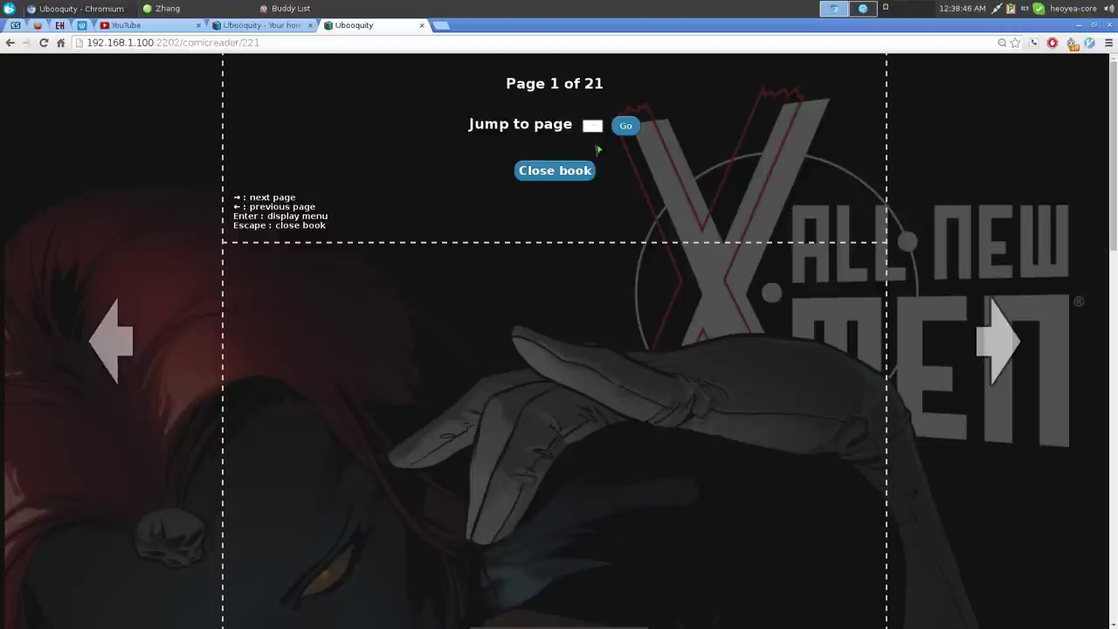
Step: Jump to page 15 of the comic, view it, and bring the reader menu back
{"action": "type", "text": "15"}
{"action": "left_click", "coordinate": [626, 125]}
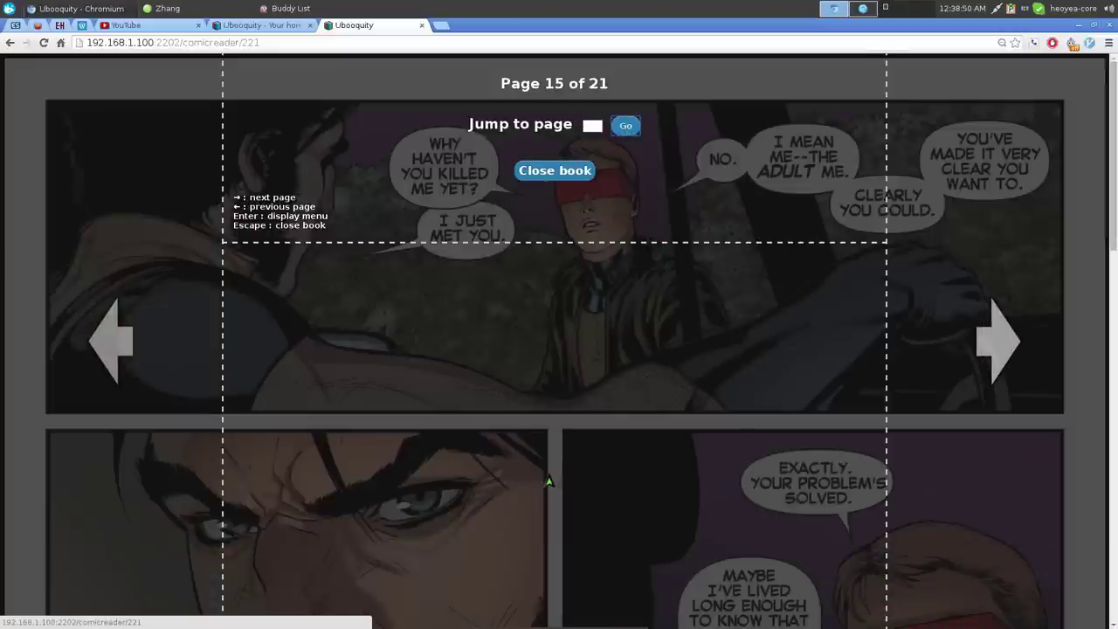
{"action": "left_click", "coordinate": [552, 479]}
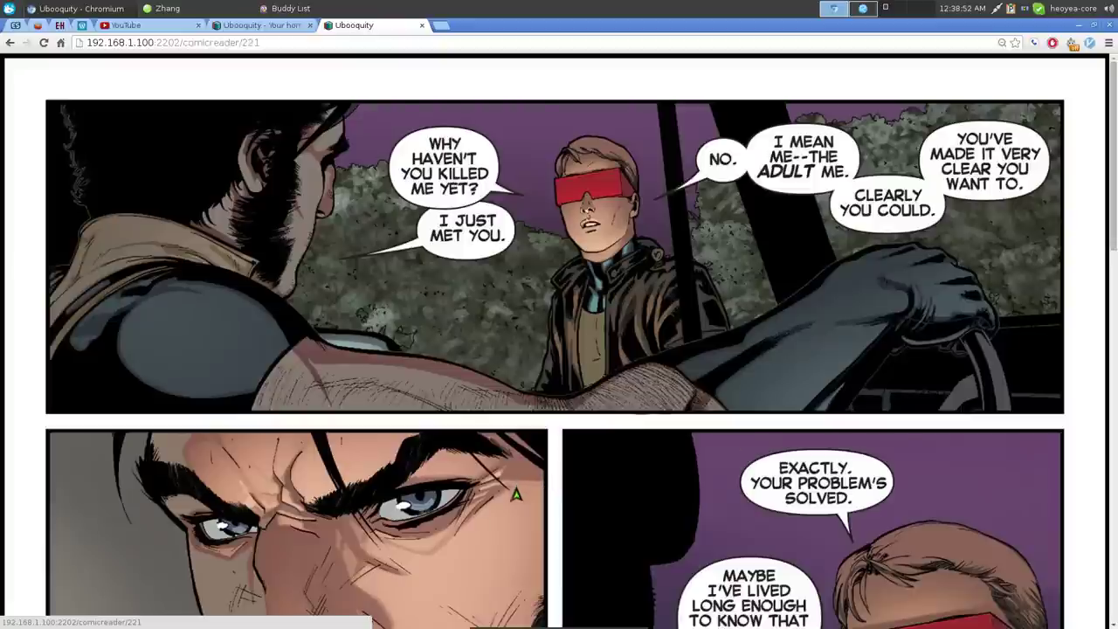
{"action": "scroll", "coordinate": [520, 485], "scroll_direction": "down", "scroll_amount": 3}
{"action": "scroll", "coordinate": [521, 485], "scroll_direction": "up", "scroll_amount": 3}
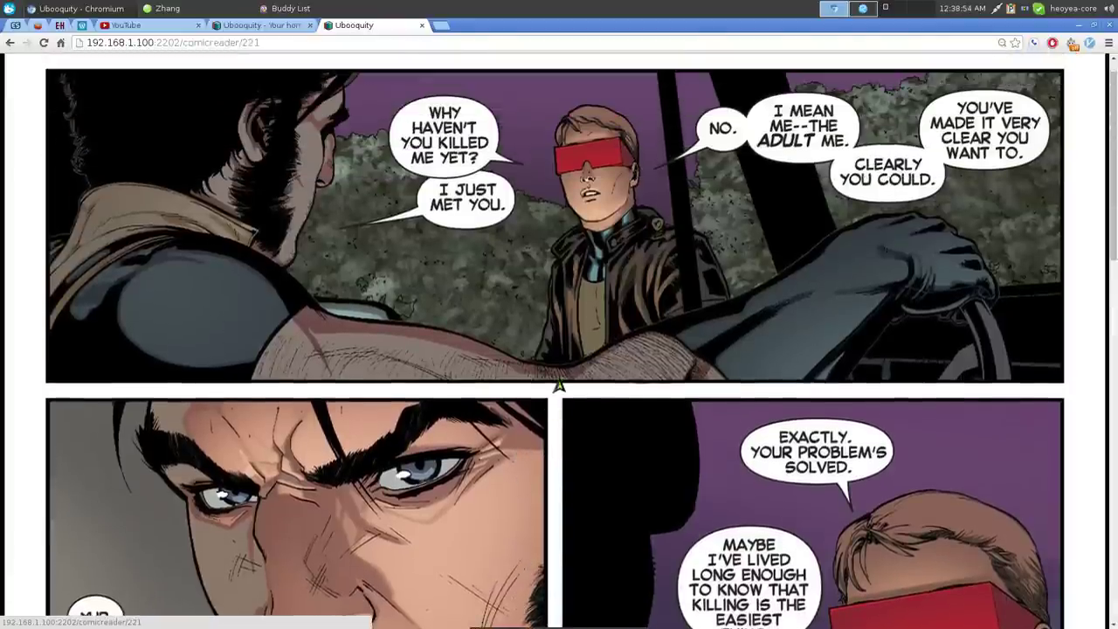
{"action": "left_click", "coordinate": [559, 387]}
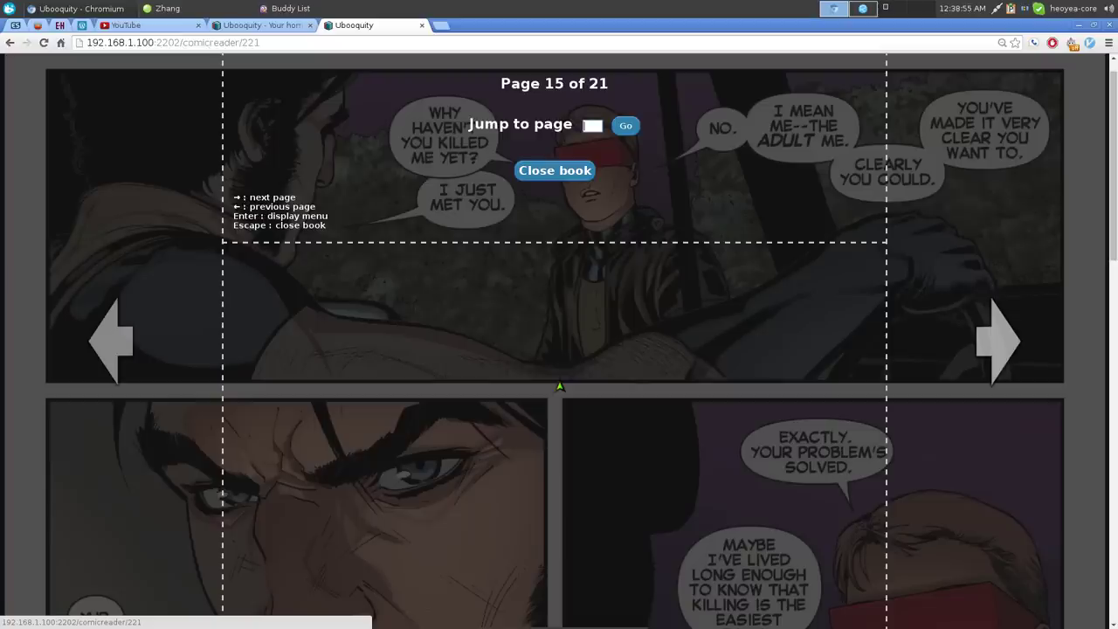
Step: Close the book, return to the All New X-Men collection and open its display settings
{"action": "left_click", "coordinate": [559, 171]}
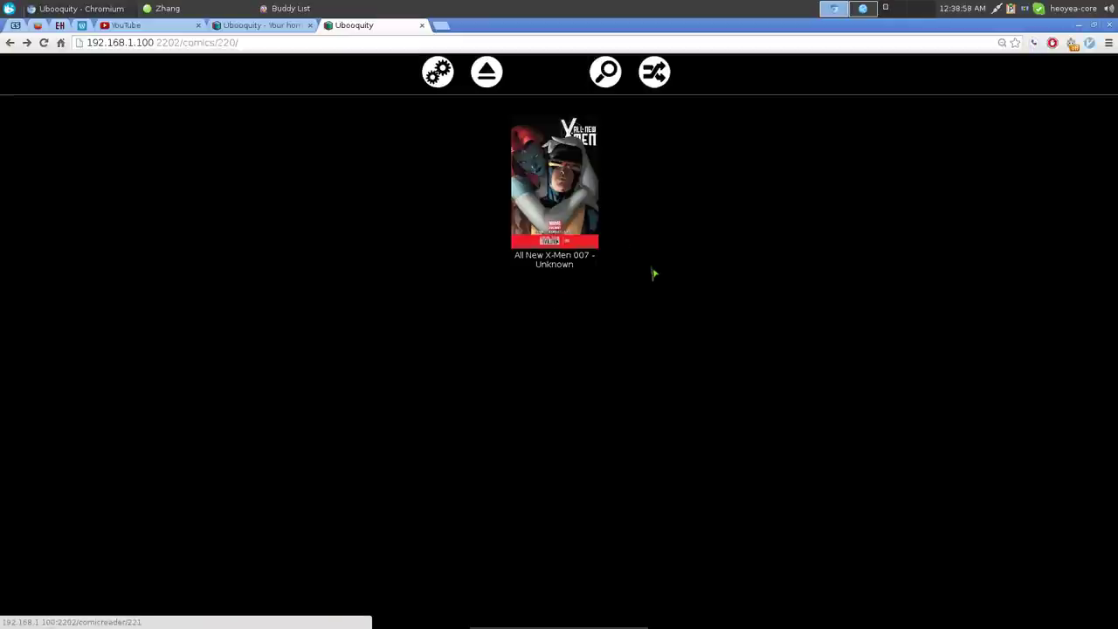
{"action": "scroll", "coordinate": [653, 274], "scroll_direction": "up", "scroll_amount": 5, "text": "ctrl"}
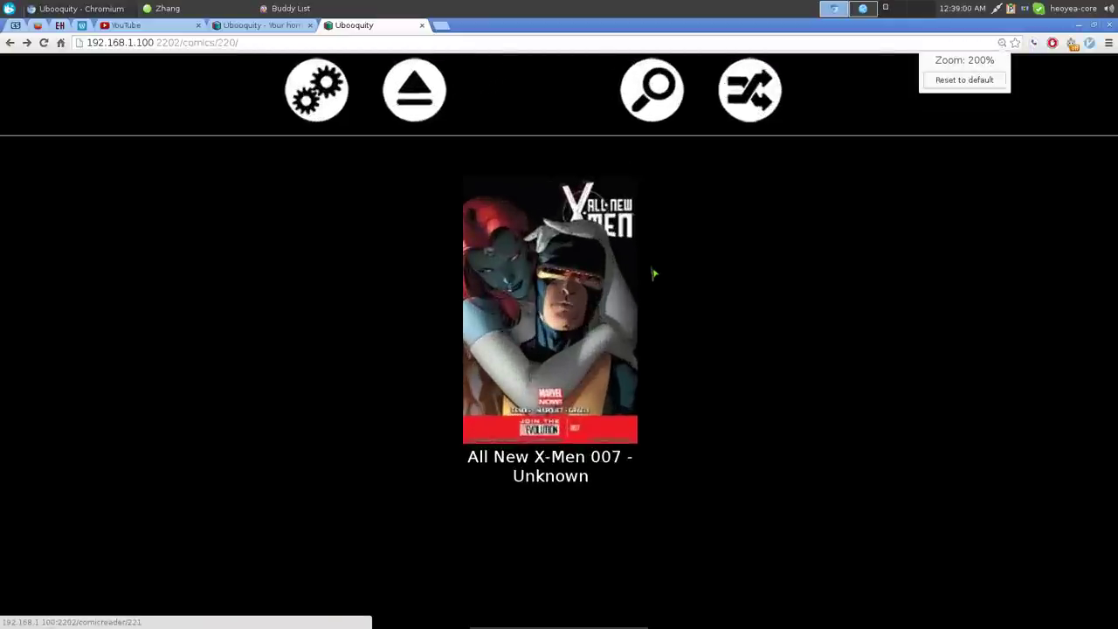
{"action": "scroll", "coordinate": [653, 274], "scroll_direction": "up", "scroll_amount": 1, "text": "ctrl"}
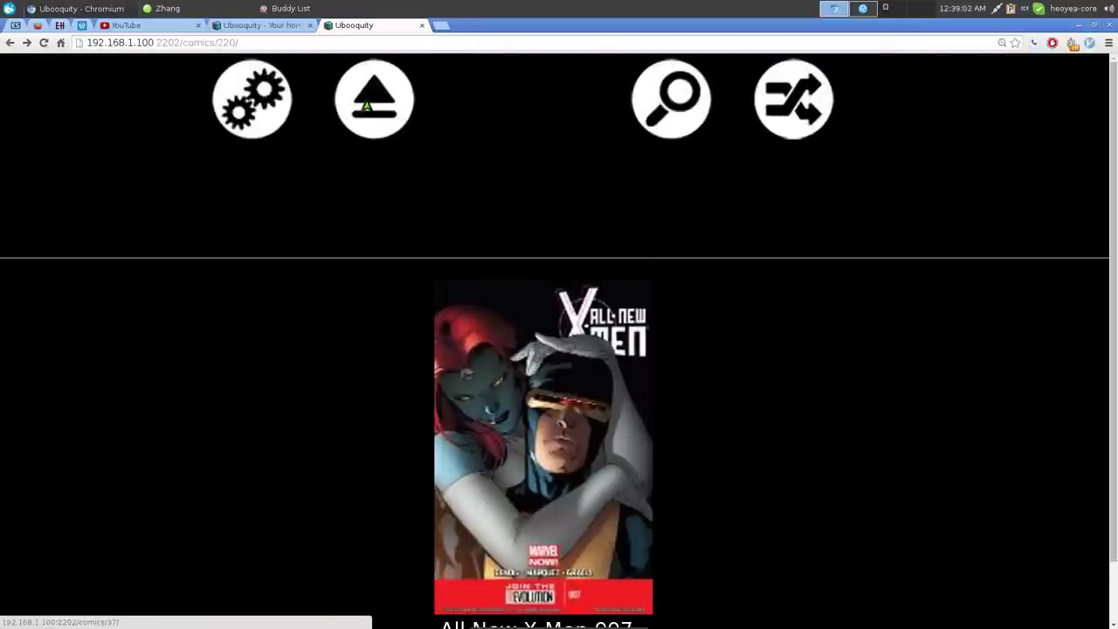
{"action": "left_click", "coordinate": [367, 105]}
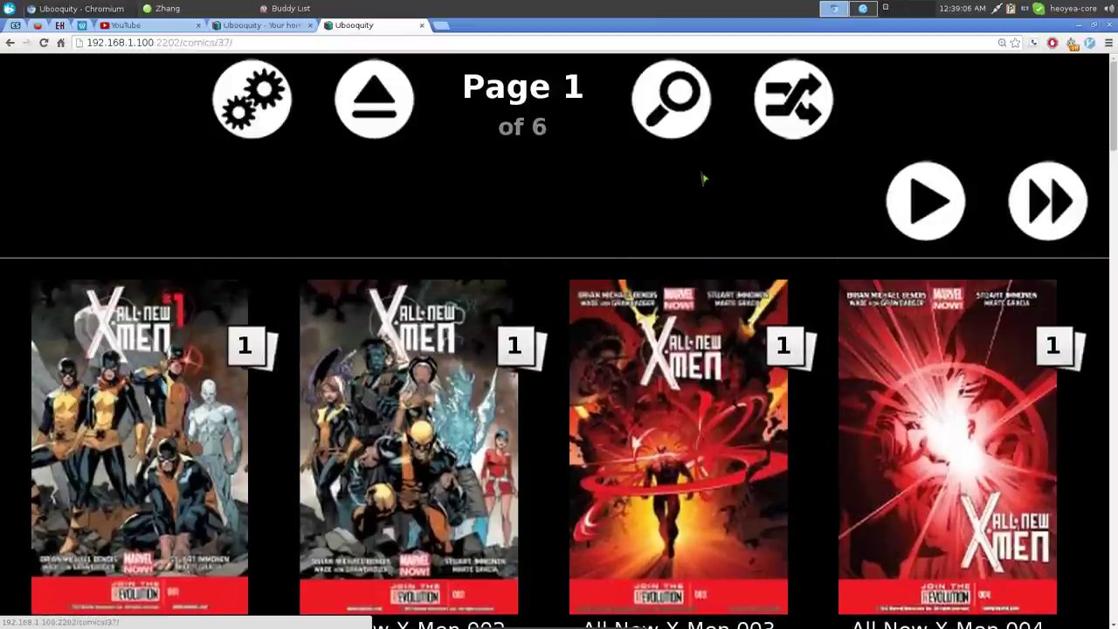
{"action": "left_click", "coordinate": [254, 118]}
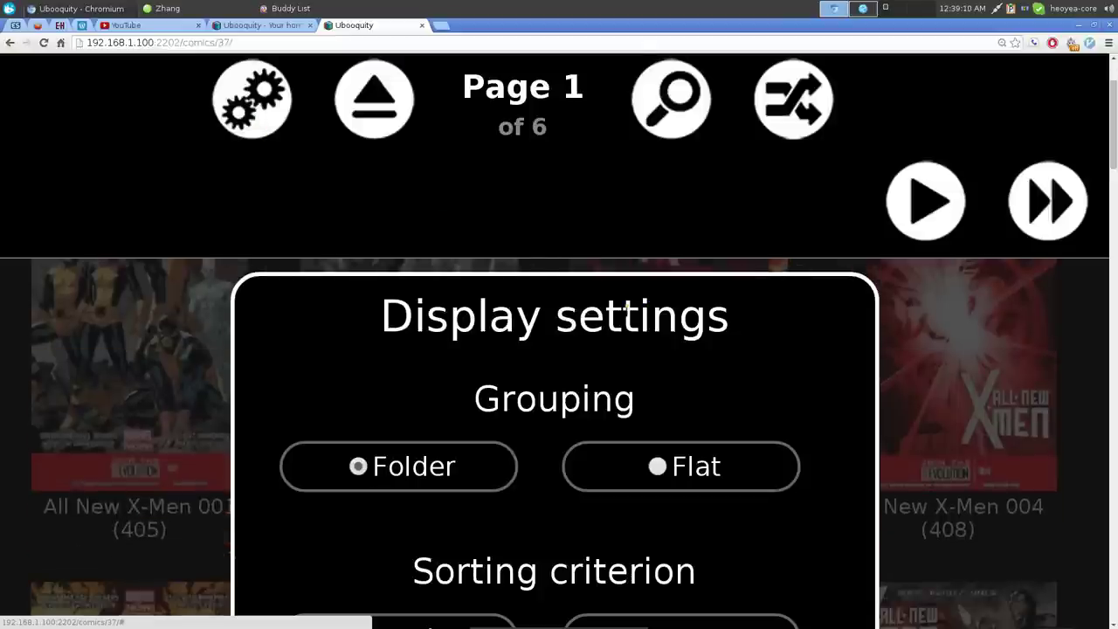
{"action": "key", "text": "ctrl+minus"}
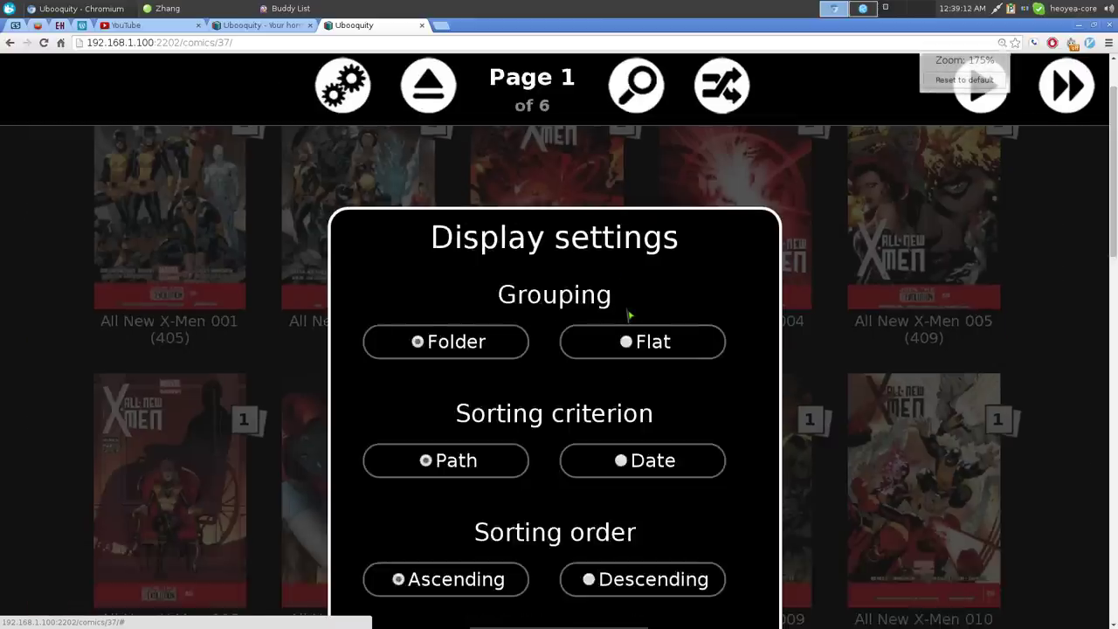
{"action": "key", "text": "ctrl+minus"}
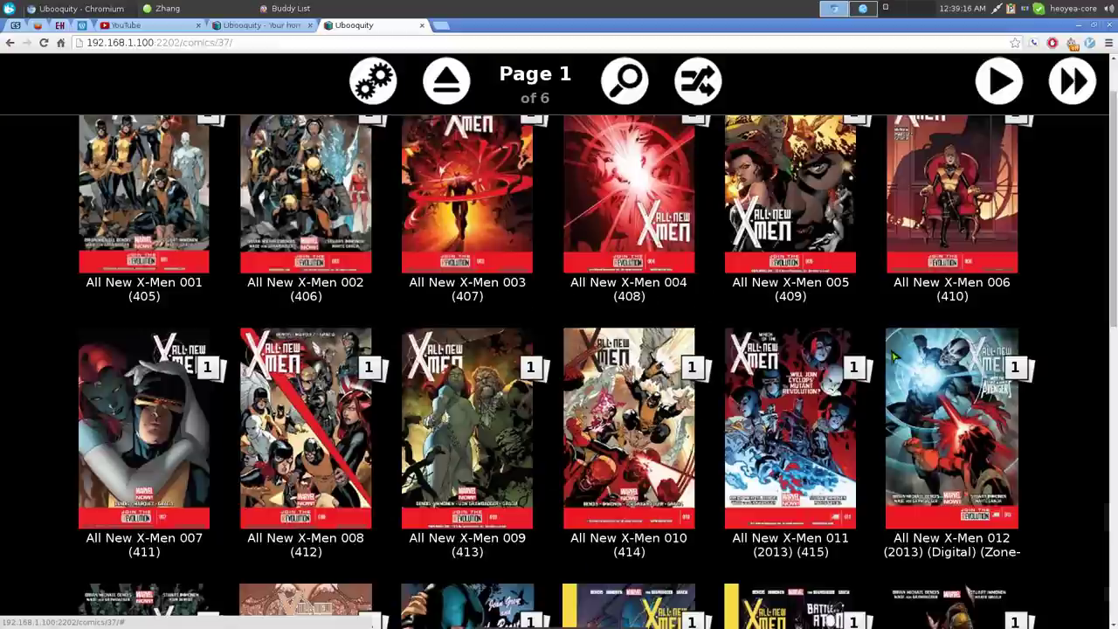
{"action": "left_click", "coordinate": [877, 358]}
{"action": "scroll", "coordinate": [878, 354], "scroll_direction": "up", "scroll_amount": 2}
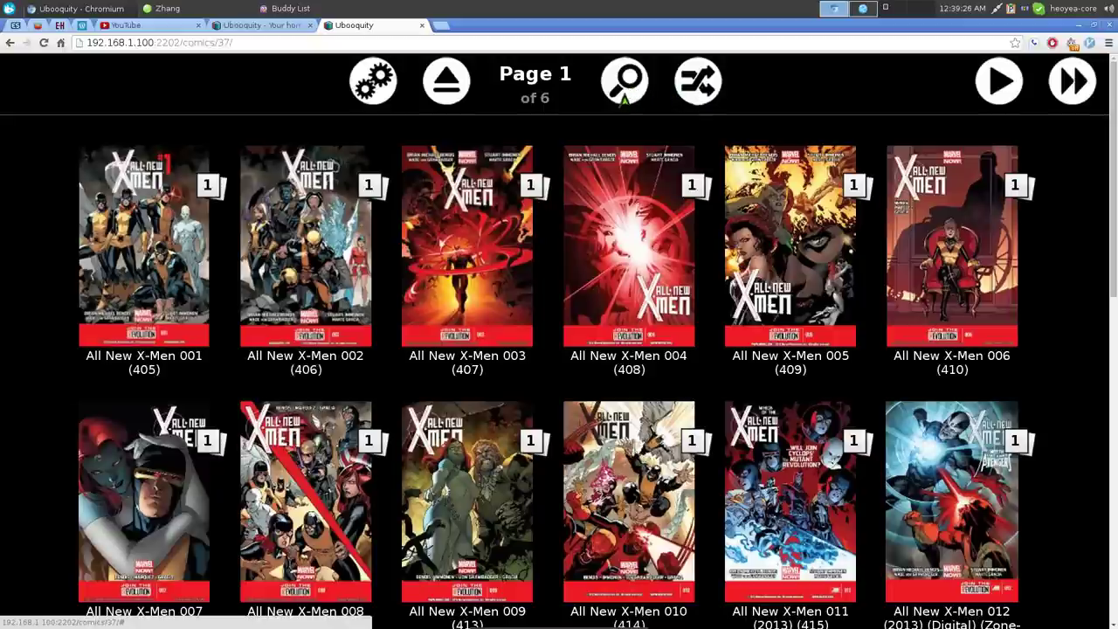
{"action": "left_click", "coordinate": [623, 85]}
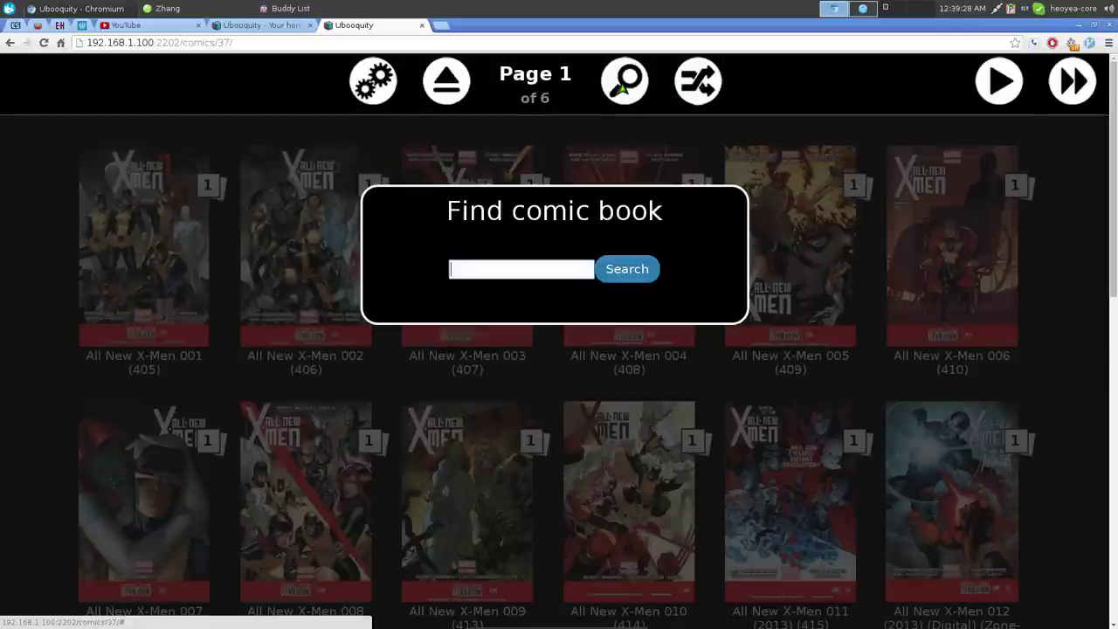
Step: Rerun the 'silver surfer' search from history and open Silver Surfer Requiem 01
{"action": "left_click", "coordinate": [507, 270]}
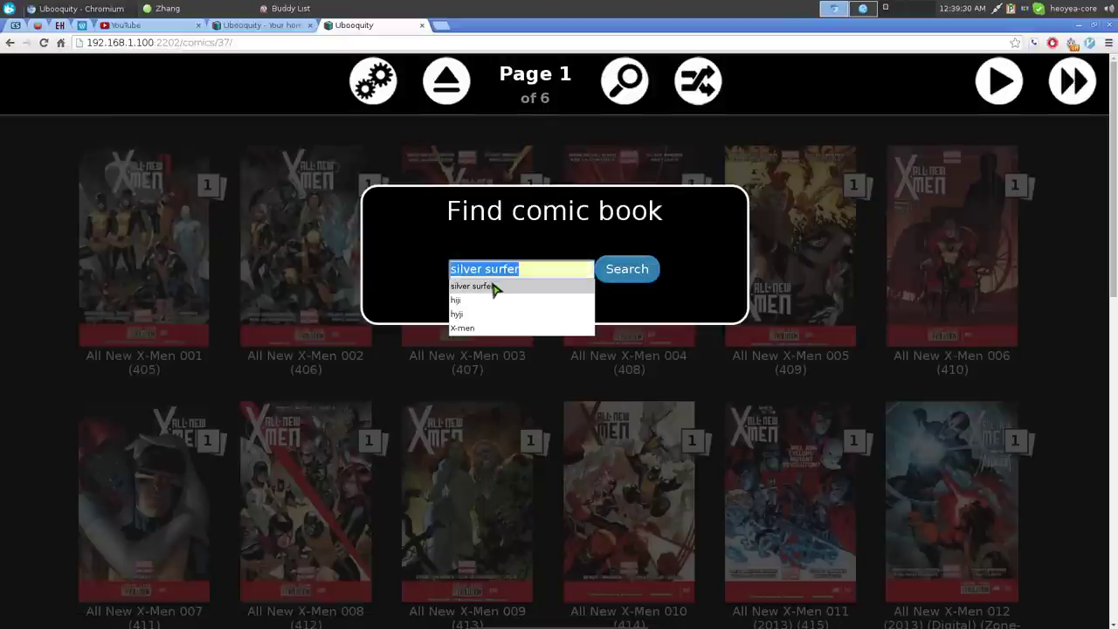
{"action": "left_click", "coordinate": [497, 287]}
{"action": "left_click", "coordinate": [611, 273]}
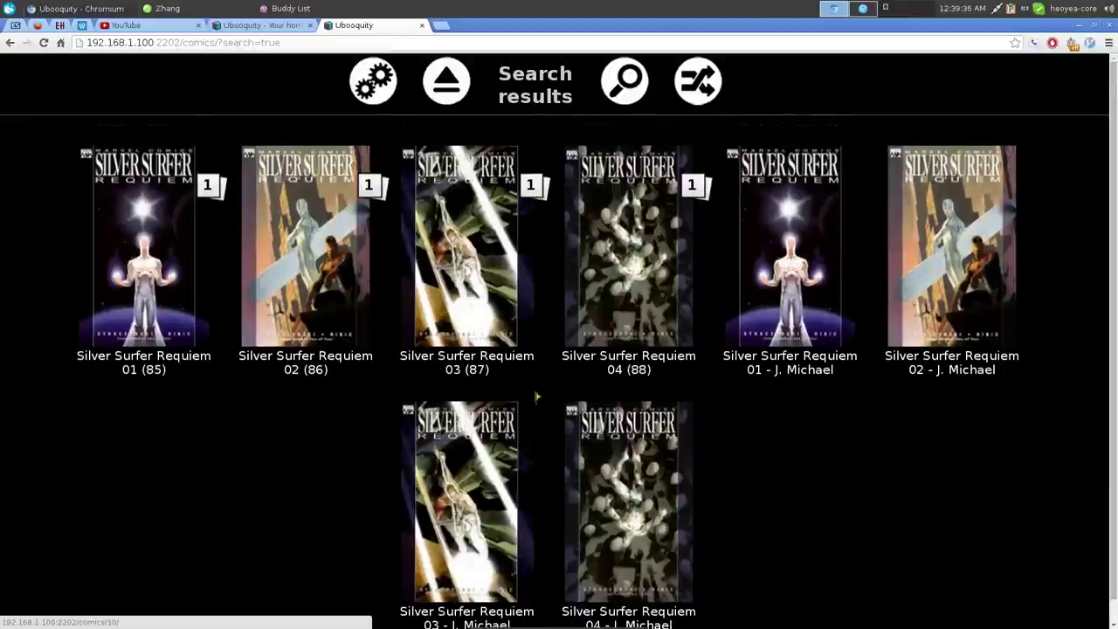
{"action": "left_click", "coordinate": [144, 288]}
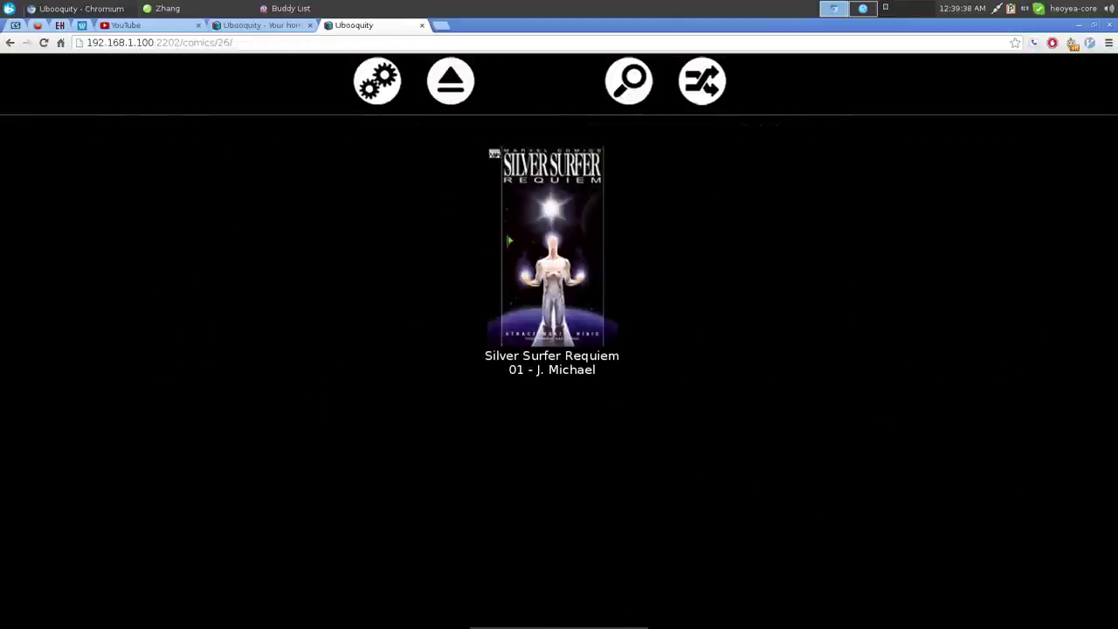
{"action": "left_click", "coordinate": [509, 242]}
{"action": "left_click", "coordinate": [675, 384]}
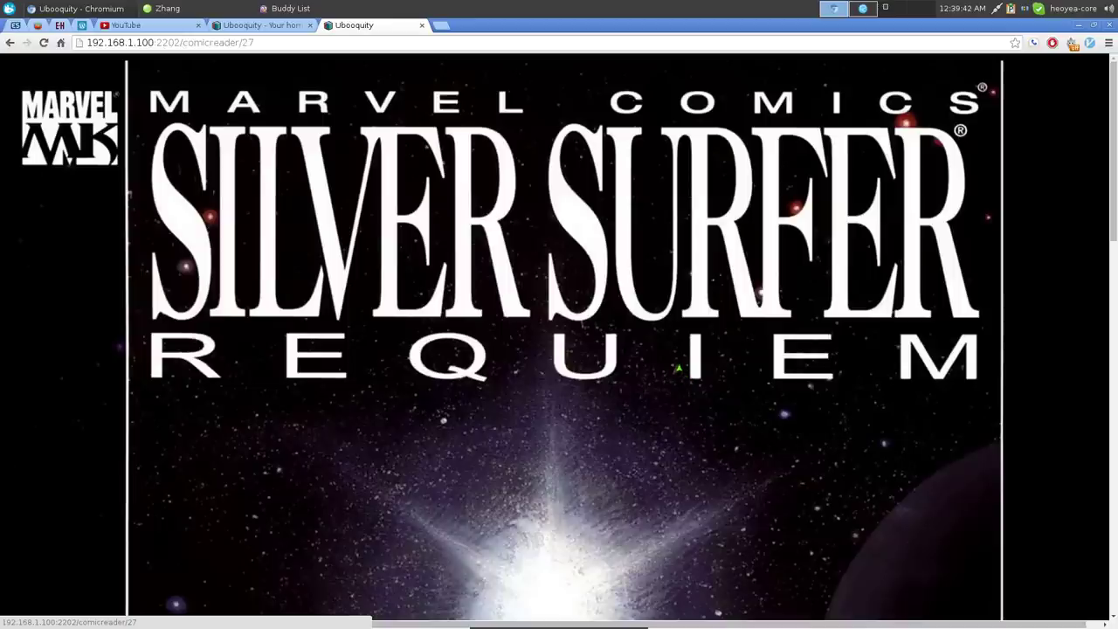
{"action": "scroll", "coordinate": [678, 368], "scroll_direction": "down", "scroll_amount": 10}
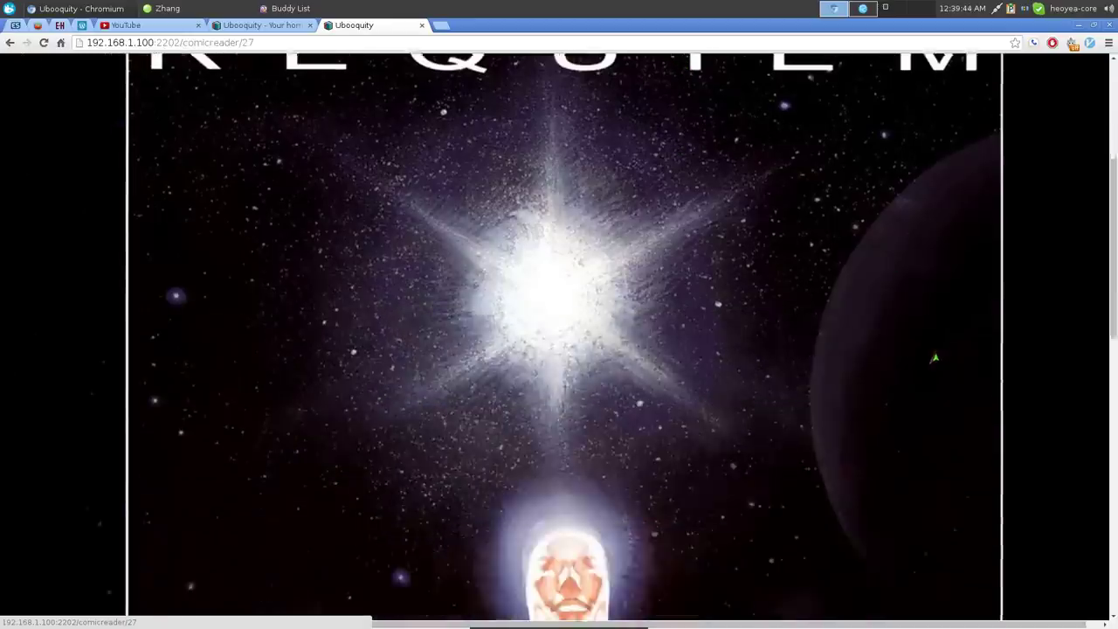
{"action": "scroll", "coordinate": [1032, 349], "scroll_direction": "up", "scroll_amount": 10}
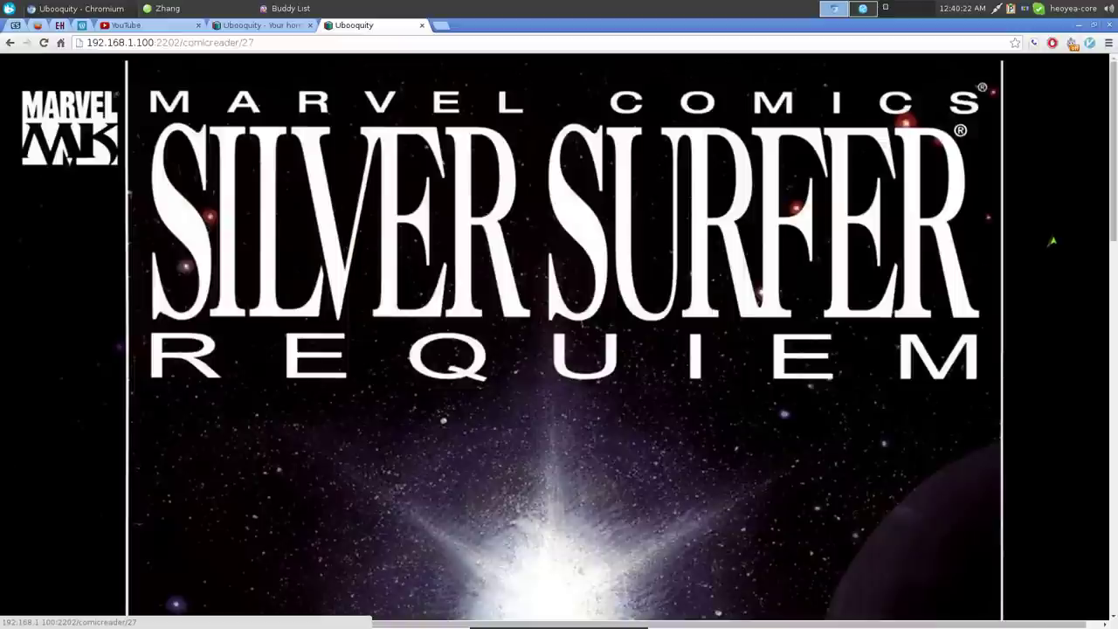
{"action": "scroll", "coordinate": [1053, 241], "scroll_direction": "down", "scroll_amount": 5}
{"action": "scroll", "coordinate": [1052, 241], "scroll_direction": "up", "scroll_amount": 2}
{"action": "scroll", "coordinate": [1052, 241], "scroll_direction": "up", "scroll_amount": 6}
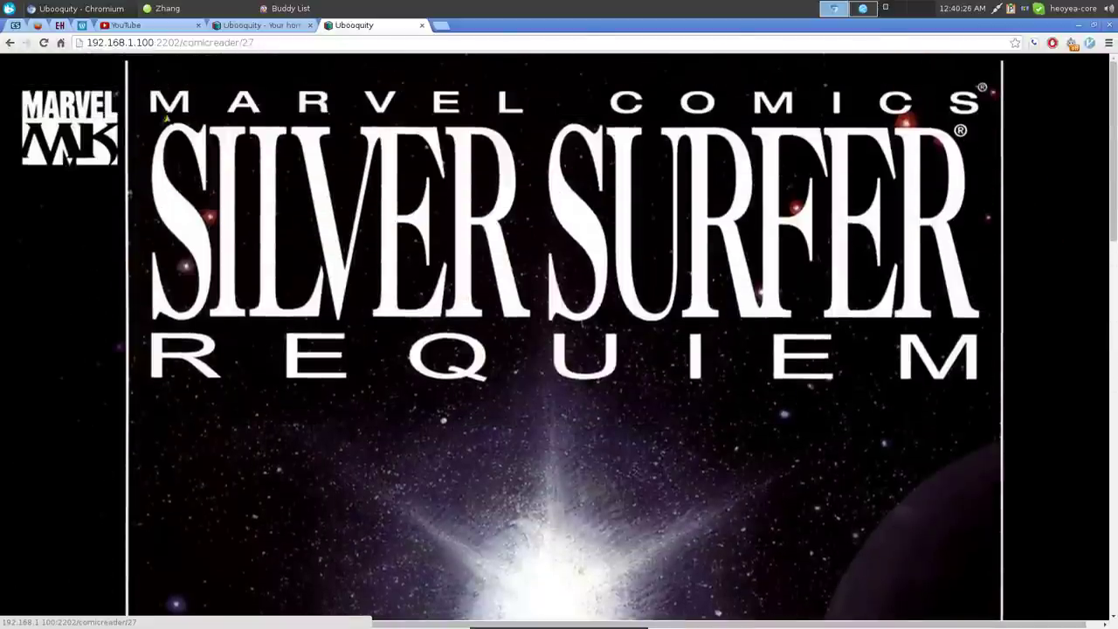
{"action": "left_click", "coordinate": [9, 44]}
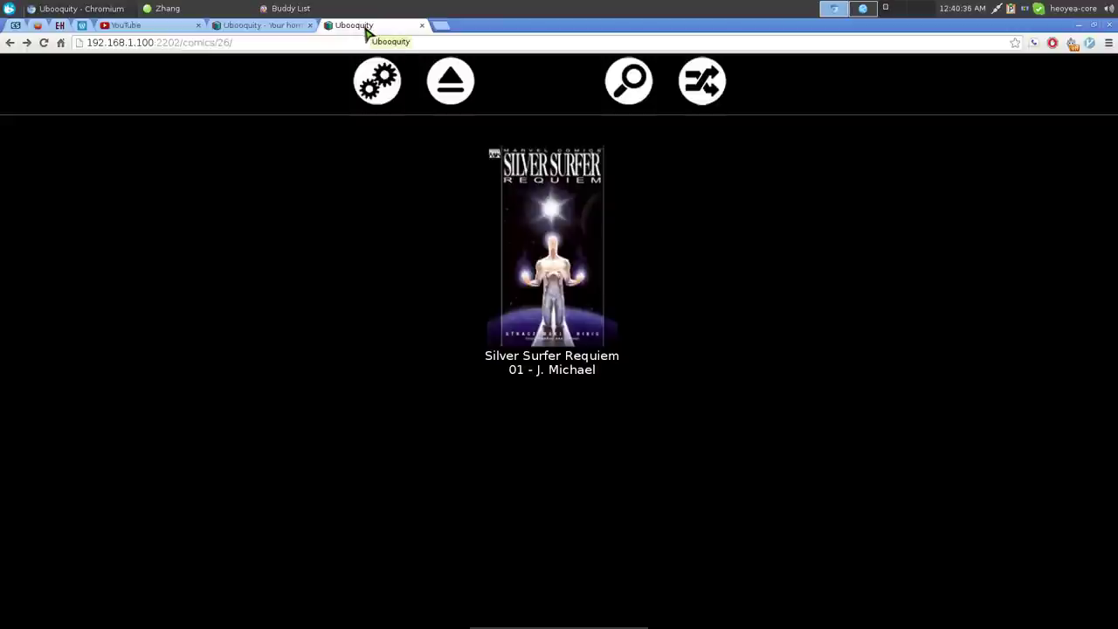
Step: Go to the Ubooquity website's Download page and highlight the Java version requirement
{"action": "left_click", "coordinate": [285, 26]}
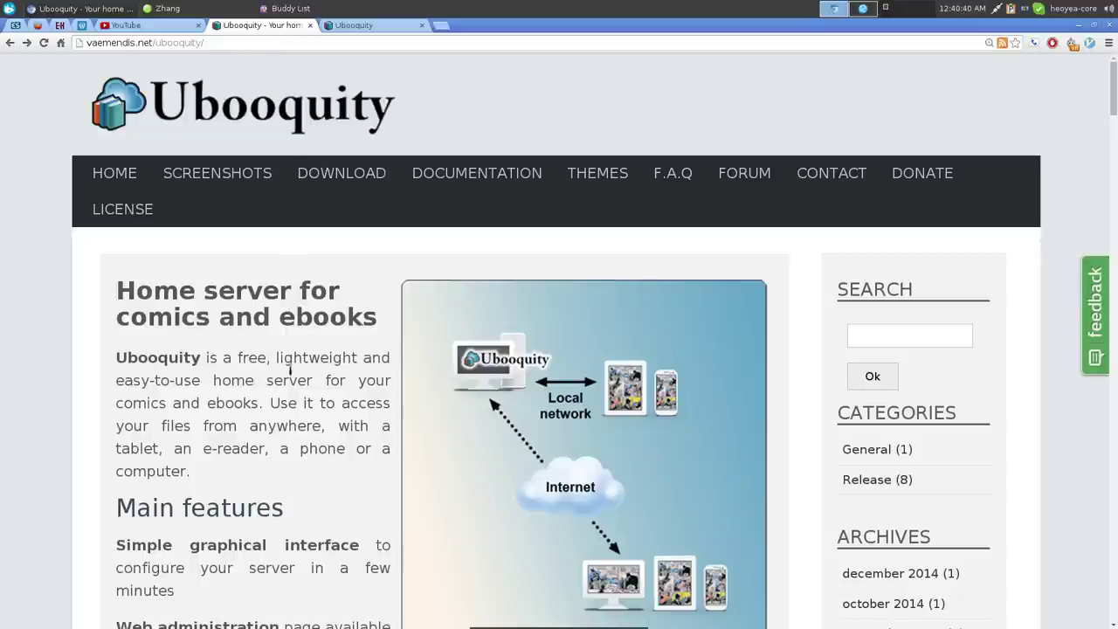
{"action": "scroll", "coordinate": [301, 290], "scroll_direction": "down", "scroll_amount": 1}
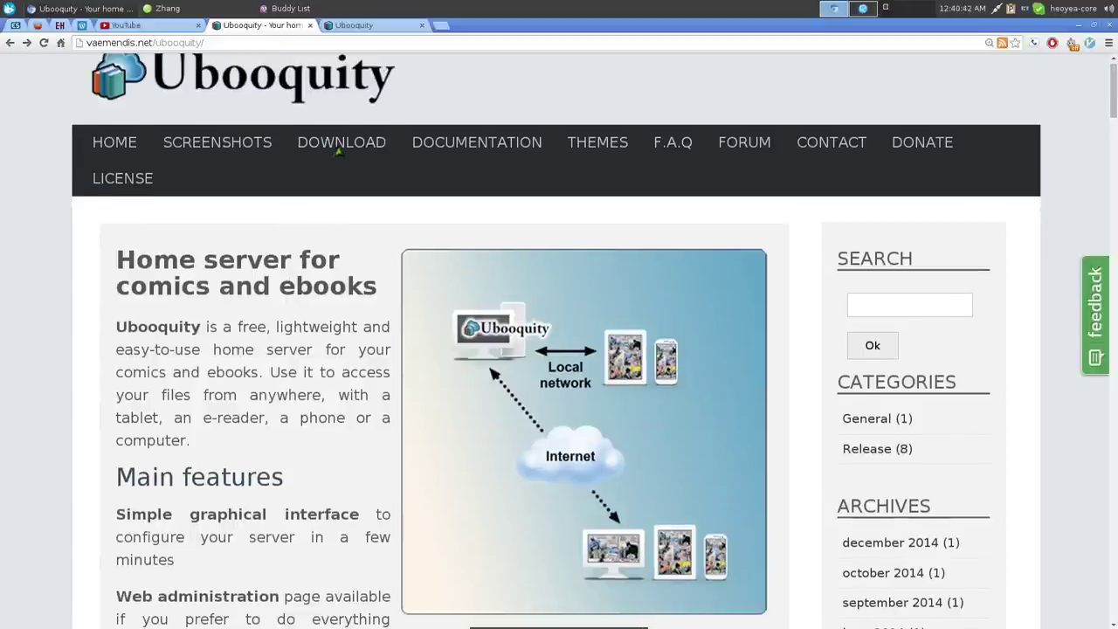
{"action": "left_click", "coordinate": [337, 150]}
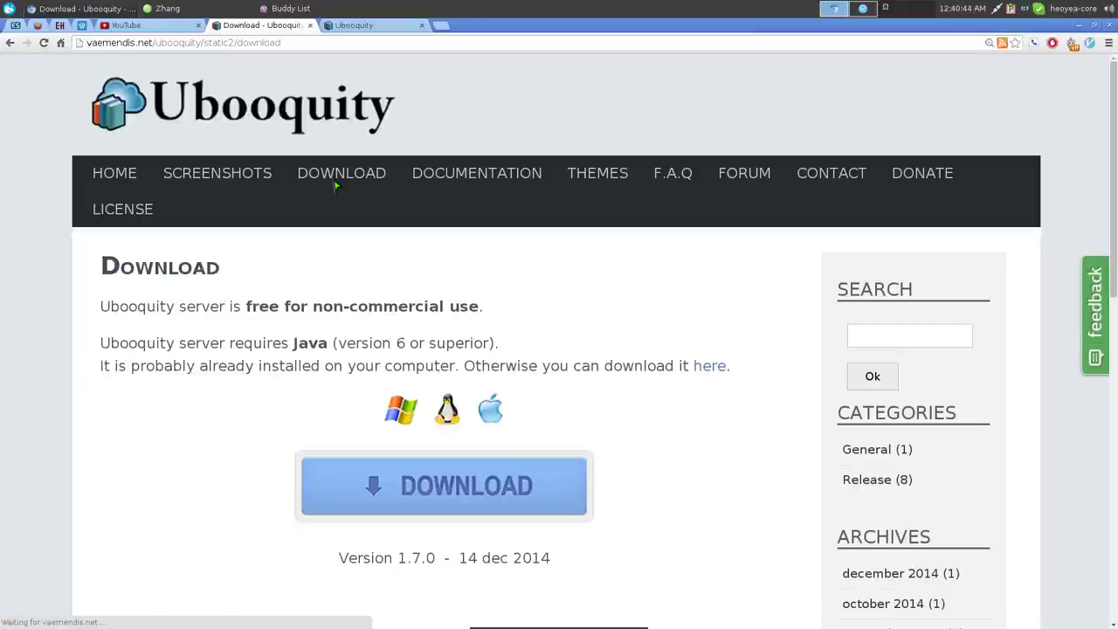
{"action": "scroll", "coordinate": [349, 194], "scroll_direction": "down", "scroll_amount": 1}
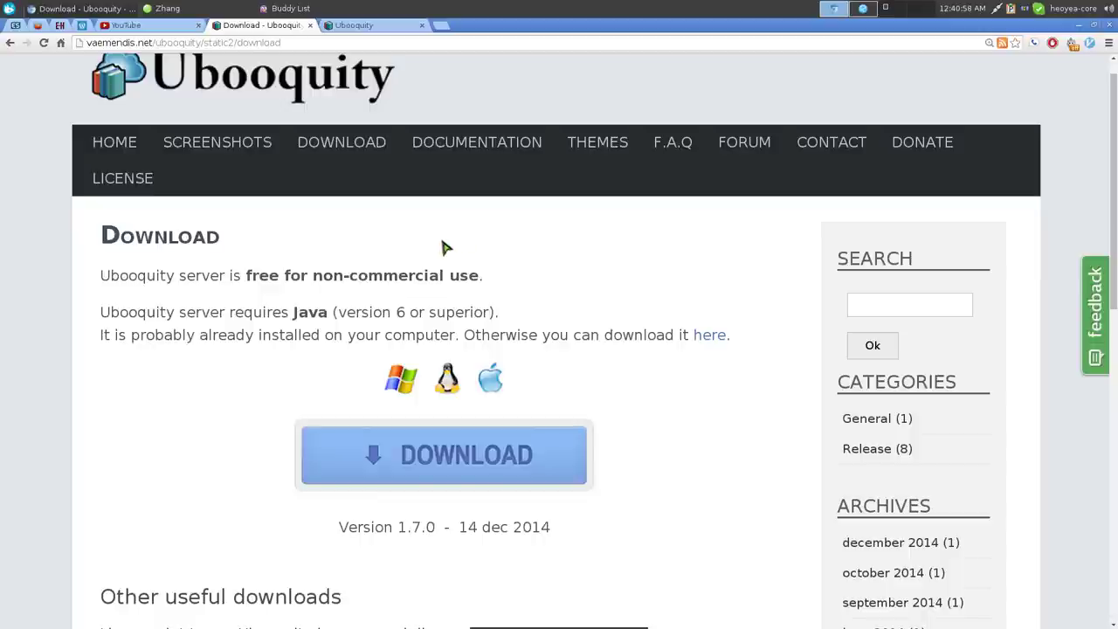
{"action": "left_click_drag", "start_coordinate": [295, 316], "coordinate": [409, 319]}
{"action": "left_click", "coordinate": [536, 289]}
{"action": "key", "text": "alt+Tab"}
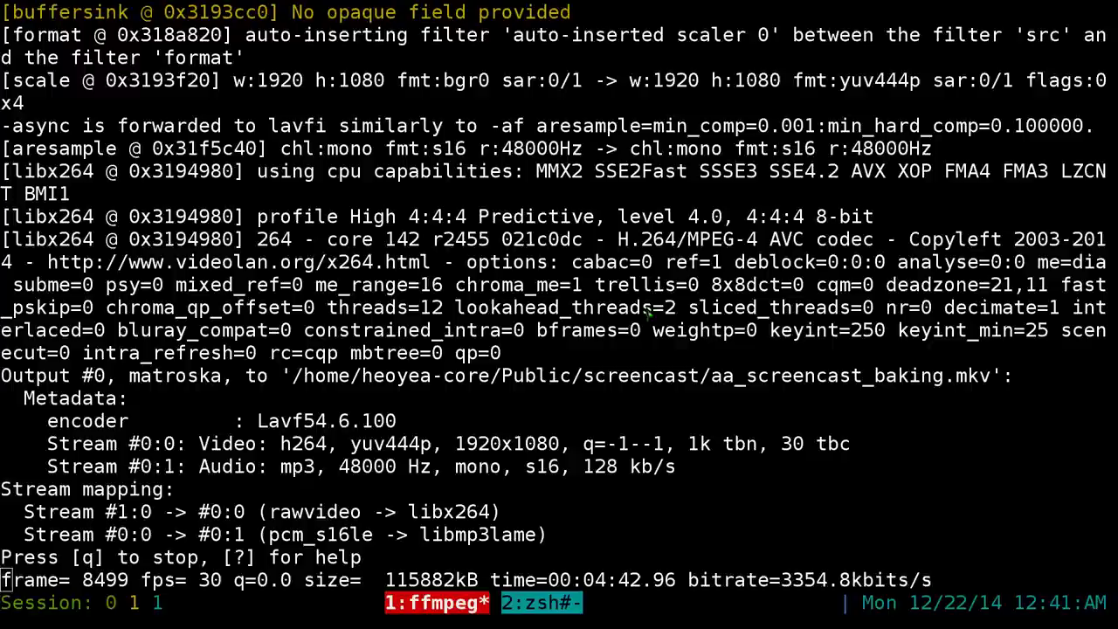
Step: Run pkm-search jre7 in the tmux shell window
{"action": "key", "text": "ctrl+b"}
{"action": "type", "text": "2"}
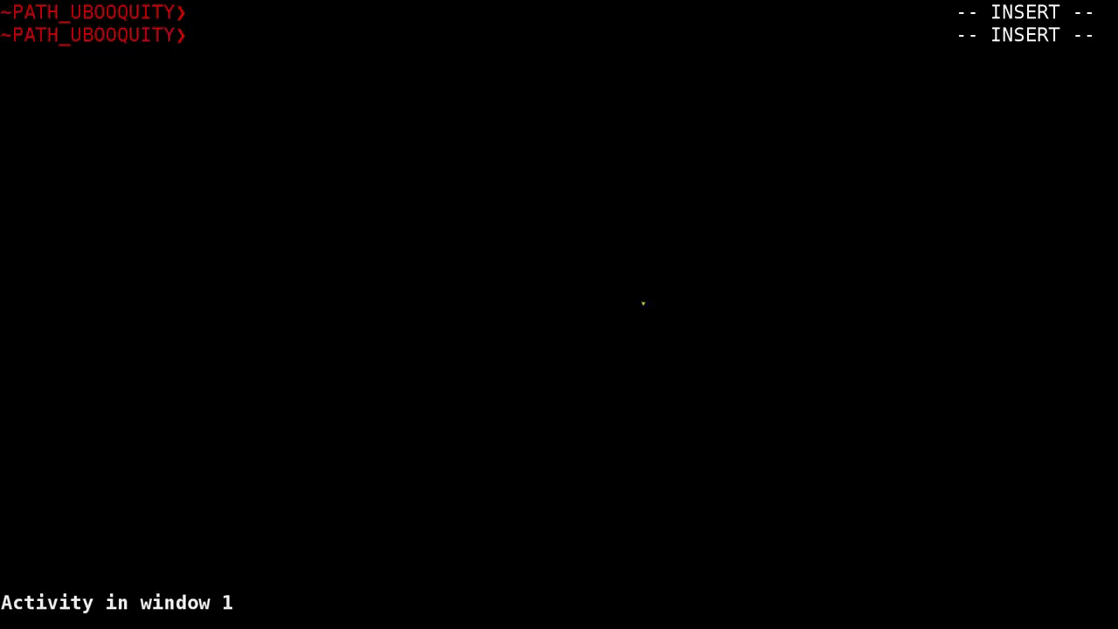
{"action": "type", "text": "pkm-search"}
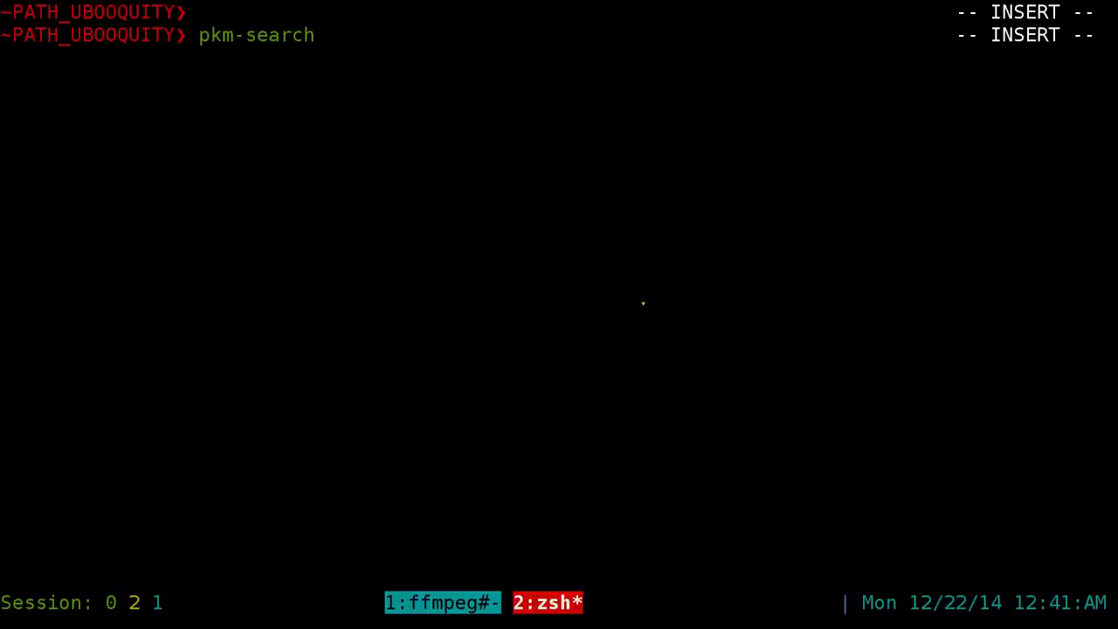
{"action": "type", "text": "jre7"}
{"action": "key", "text": "Return"}
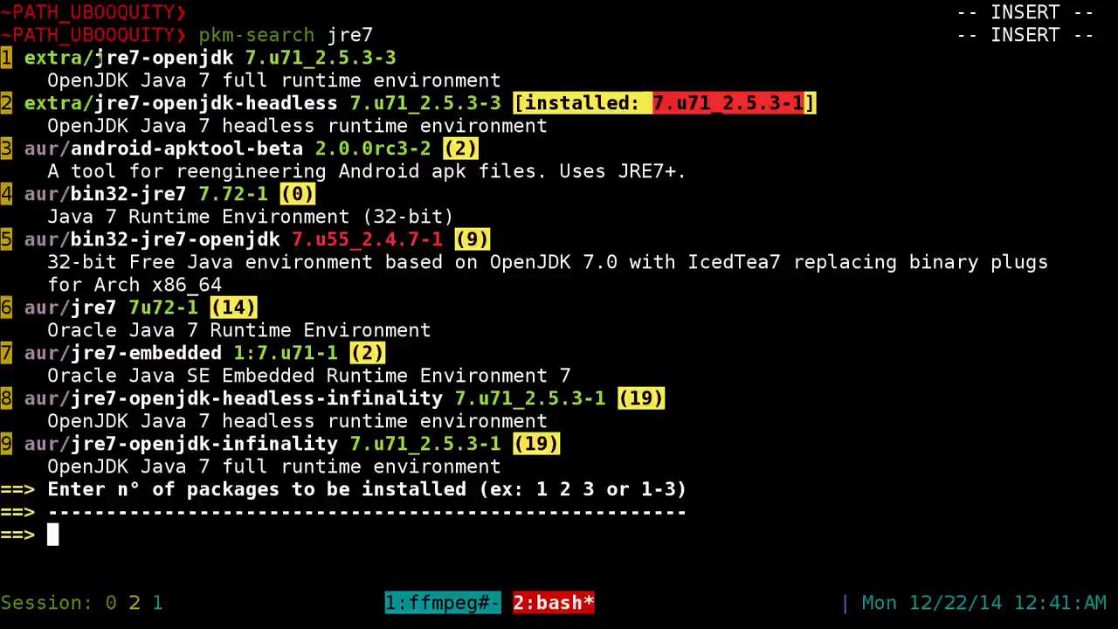
Step: Mark the installed jre7-openjdk-headless package, abort the install prompt and clear the screen
{"action": "left_click_drag", "start_coordinate": [92, 57], "coordinate": [234, 58]}
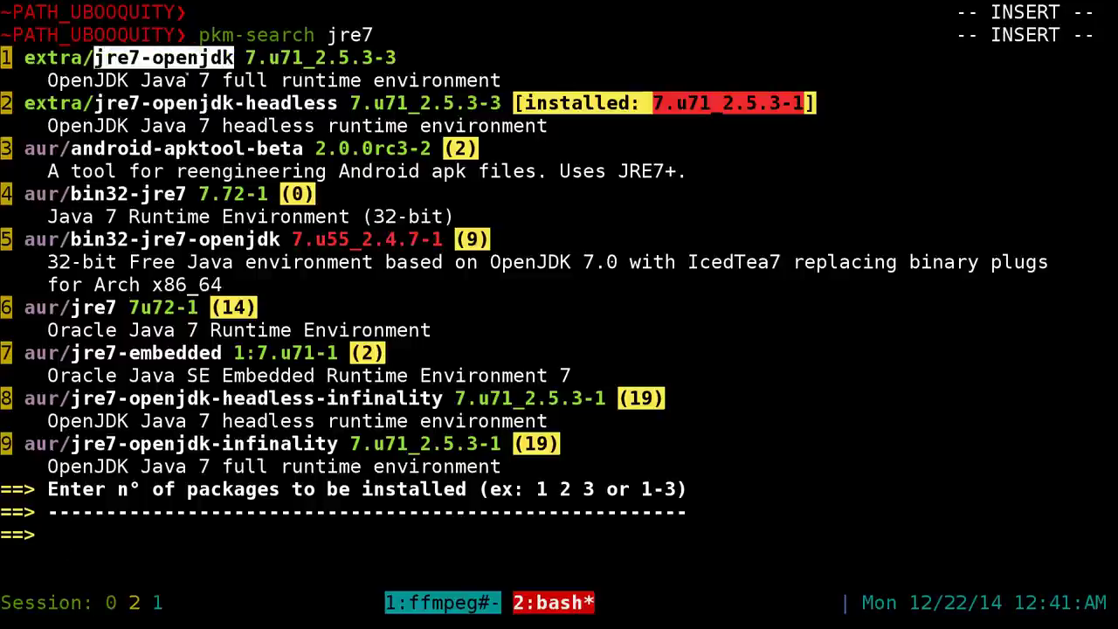
{"action": "left_click", "coordinate": [297, 192]}
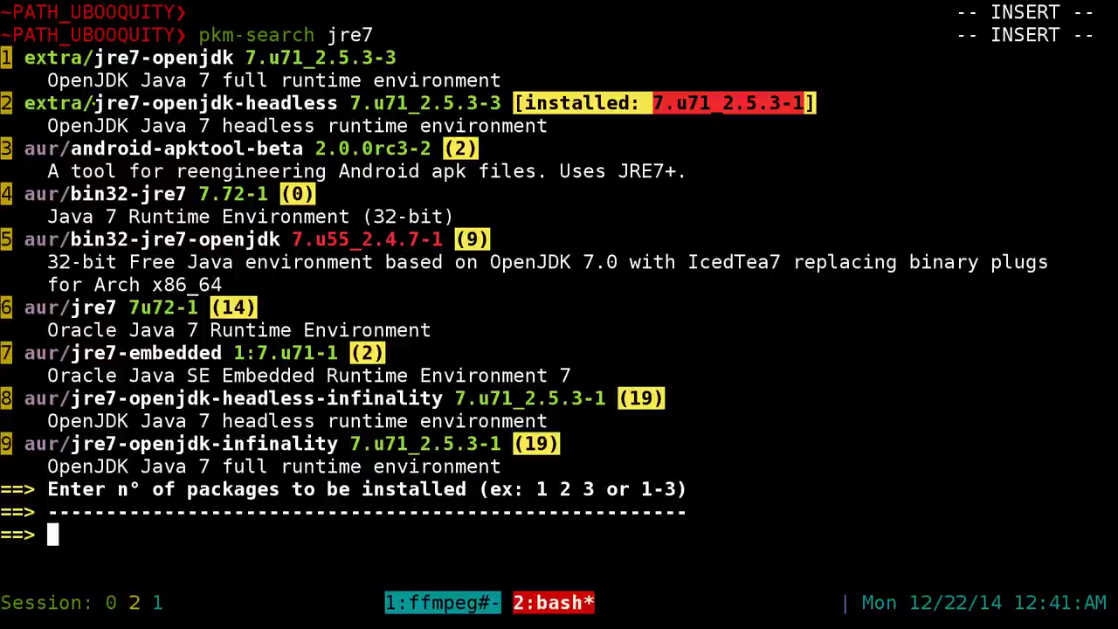
{"action": "left_click_drag", "start_coordinate": [93, 103], "coordinate": [339, 103]}
{"action": "left_click_drag", "start_coordinate": [93, 58], "coordinate": [232, 57]}
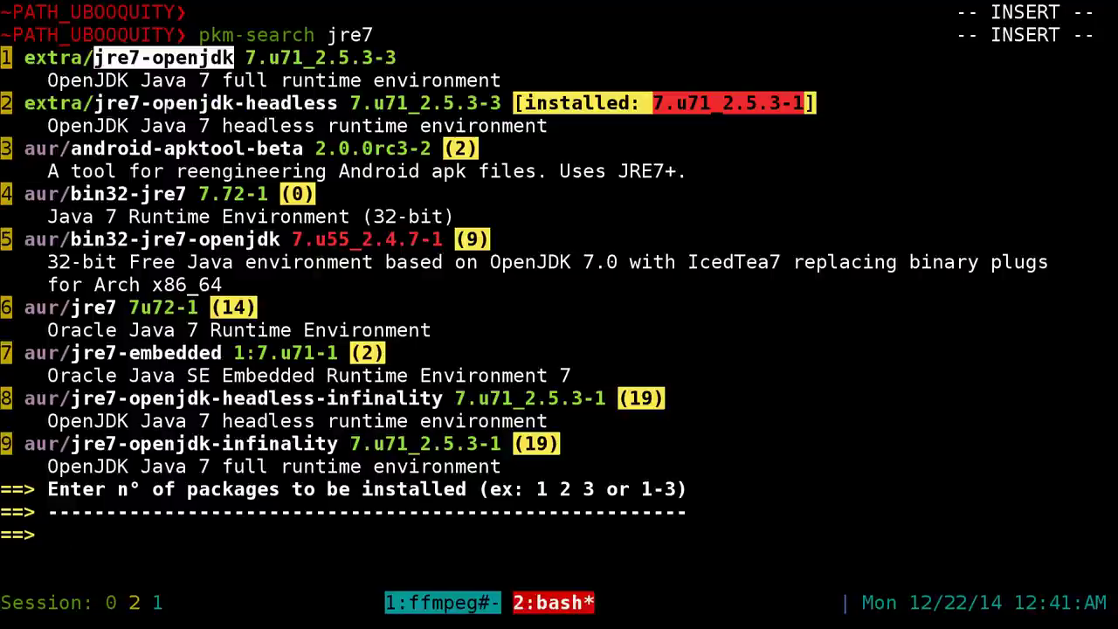
{"action": "left_click_drag", "start_coordinate": [94, 103], "coordinate": [334, 103]}
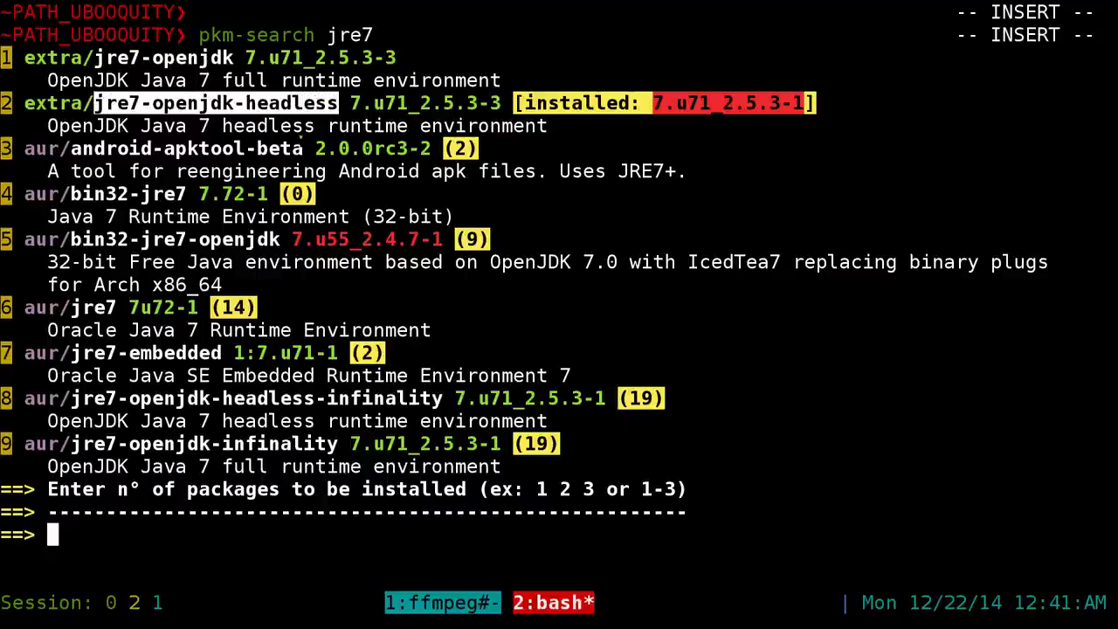
{"action": "key", "text": "ctrl+c"}
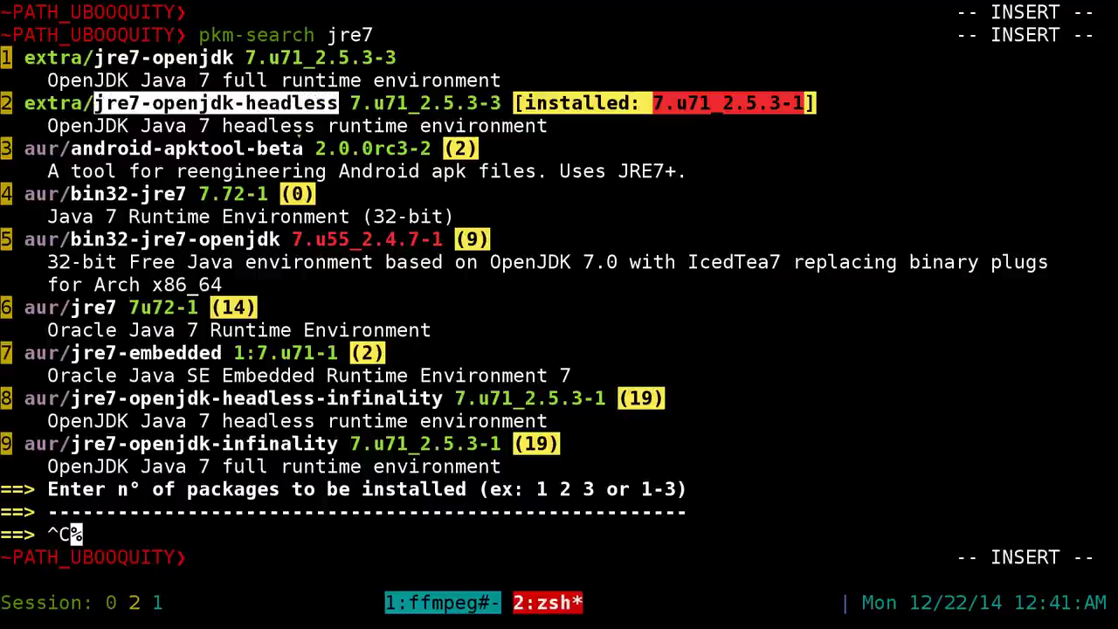
{"action": "key", "text": "ctrl+l"}
{"action": "key", "text": "alt+Tab"}
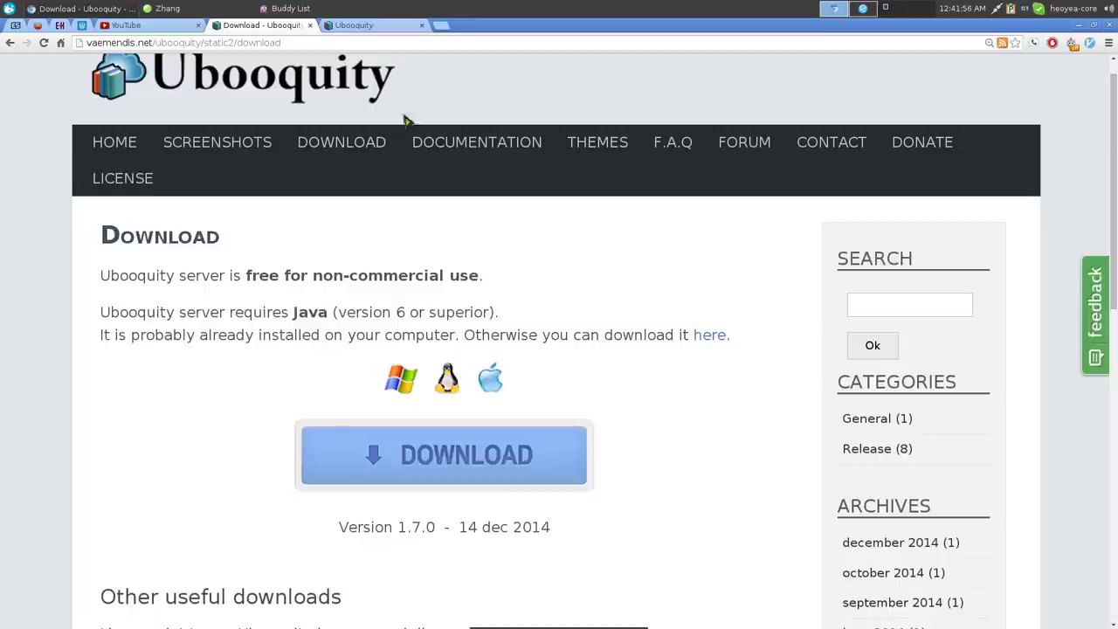
Step: Scroll through the Ubooquity download page to review the Java 6+ requirement
{"action": "scroll", "coordinate": [257, 320], "scroll_direction": "down", "scroll_amount": 1}
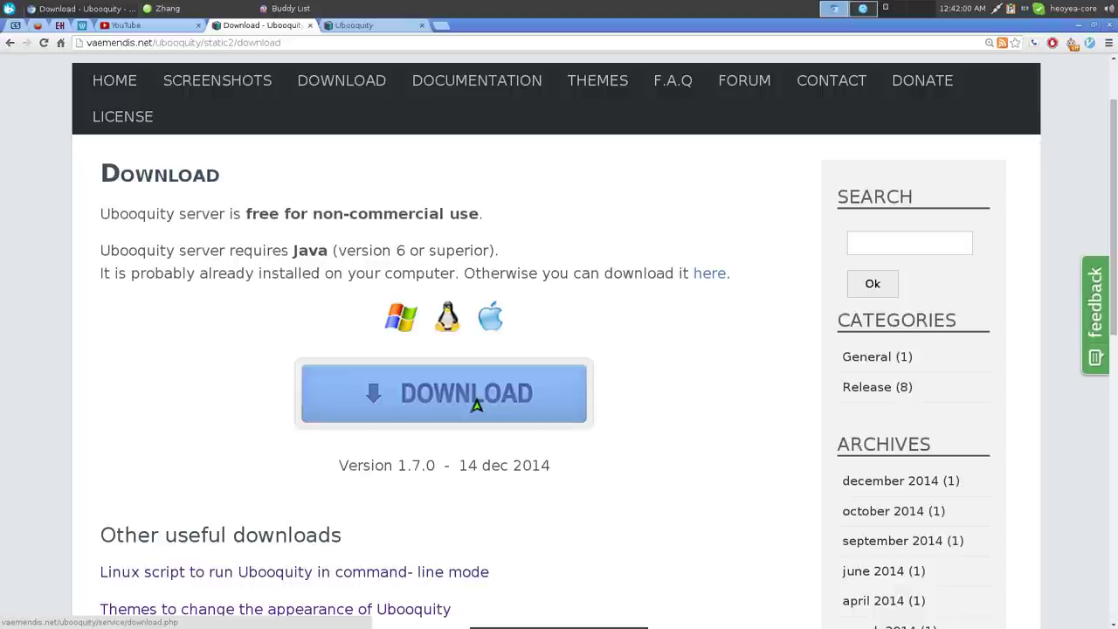
{"action": "scroll", "coordinate": [476, 403], "scroll_direction": "up", "scroll_amount": 2}
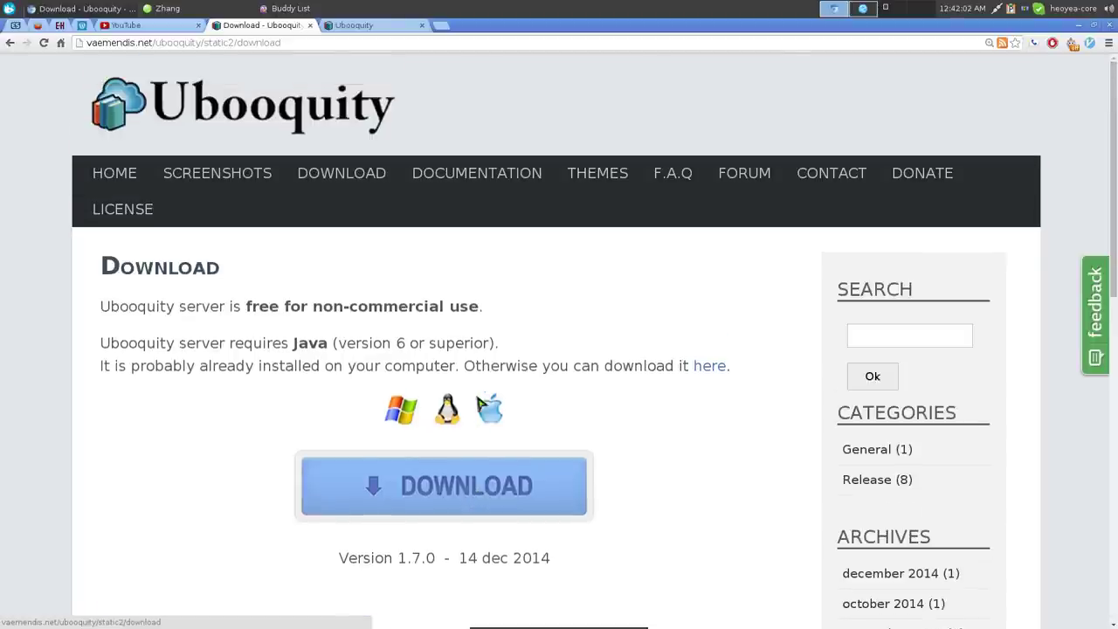
{"action": "scroll", "coordinate": [403, 302], "scroll_direction": "down", "scroll_amount": 2}
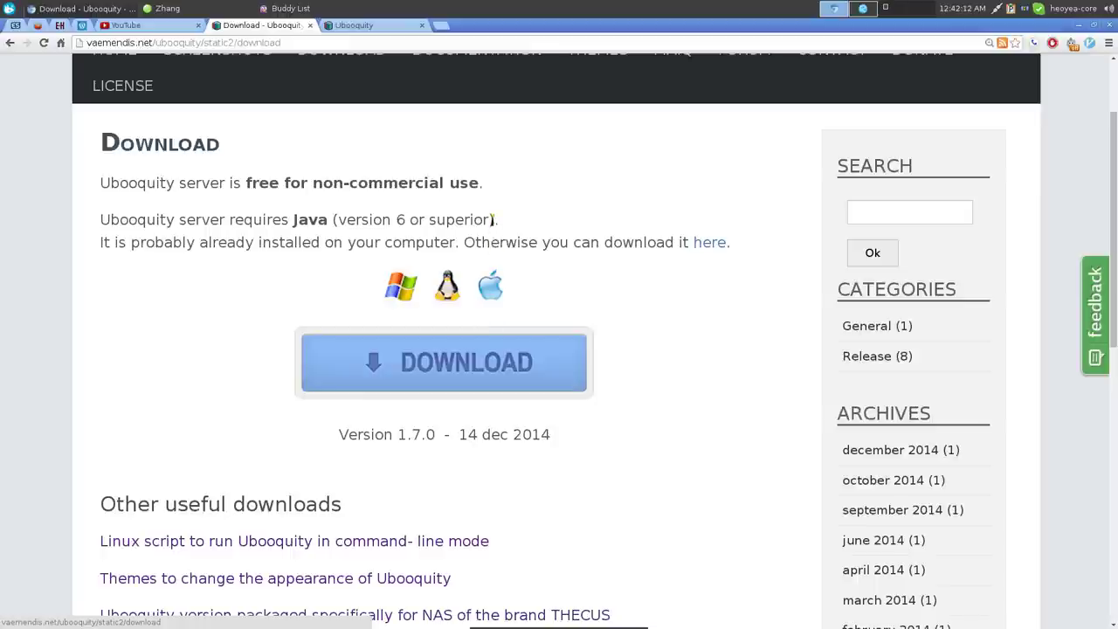
{"action": "key", "text": "alt+Tab"}
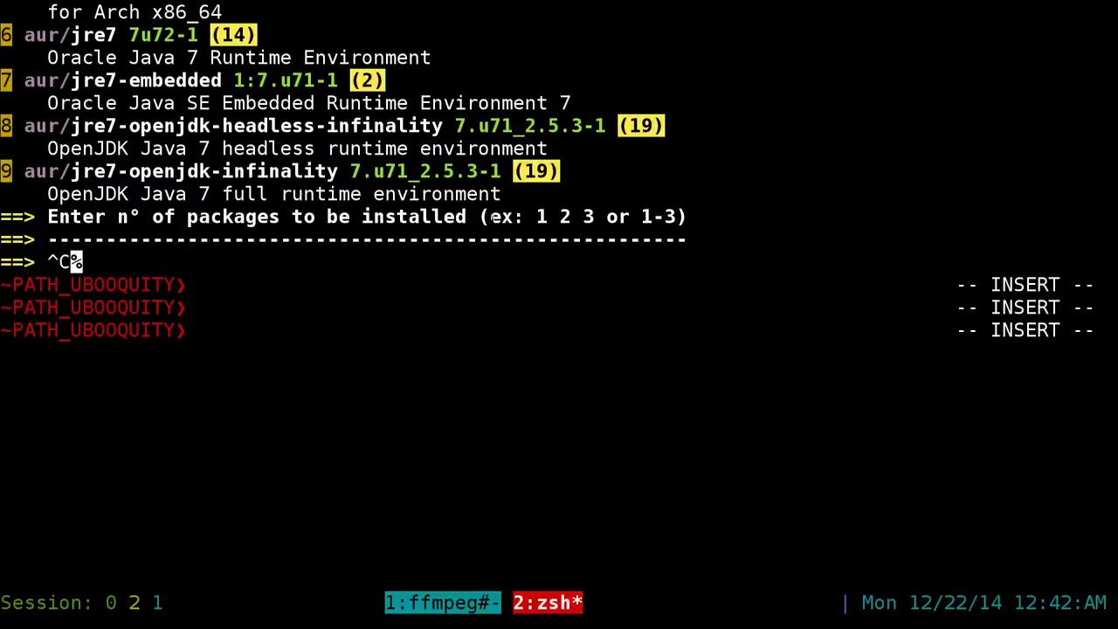
Step: Show the folder's physical and logical paths with pwd -P and pwd, marking the .binary part
{"action": "key", "text": "ctrl+l"}
{"action": "type", "text": "pwd -P"}
{"action": "key", "text": "Return"}
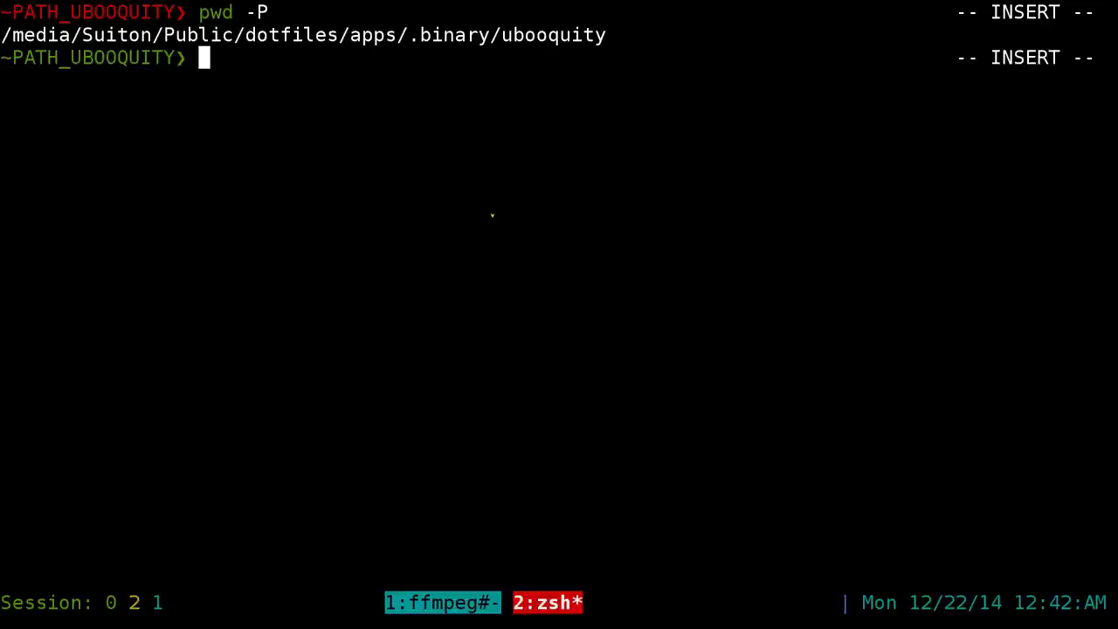
{"action": "type", "text": "pws"}
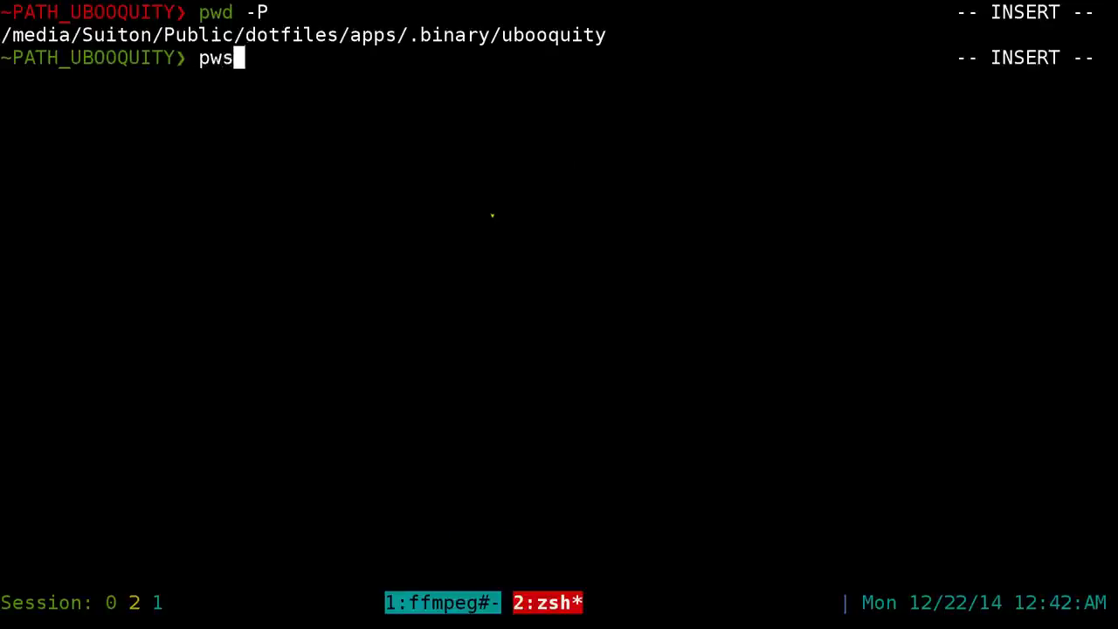
{"action": "key", "text": "Return"}
{"action": "type", "text": "pwd"}
{"action": "key", "text": "Return"}
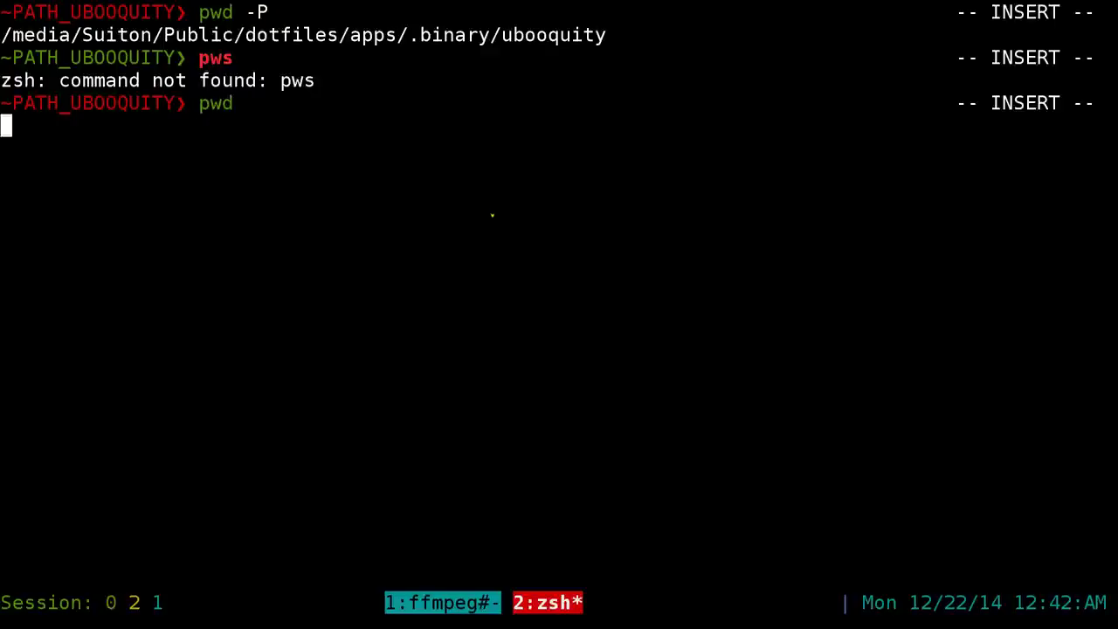
{"action": "left_click_drag", "start_coordinate": [210, 126], "coordinate": [429, 128]}
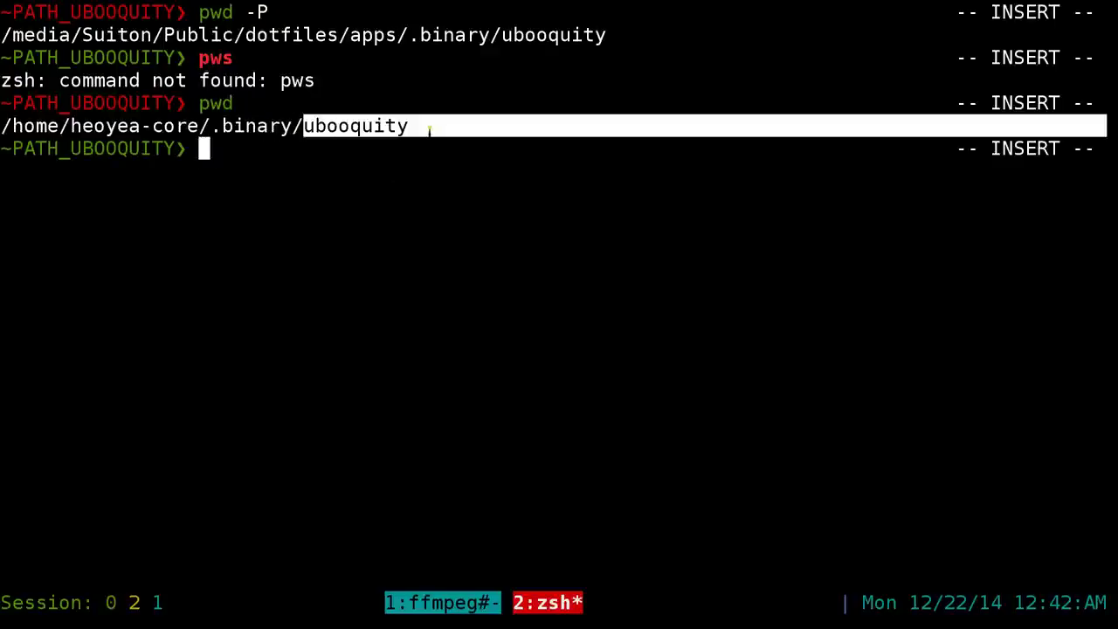
{"action": "left_click", "coordinate": [535, 147]}
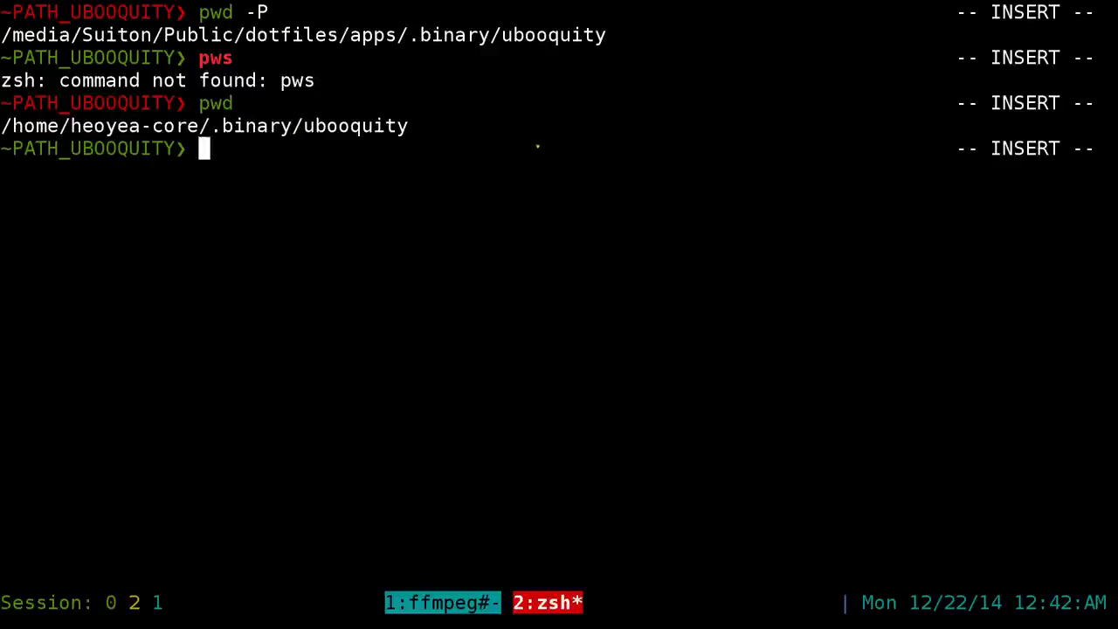
Step: List the Ubooquity folder's files with ls and mark Ubooquity.jar
{"action": "key", "text": "ctrl+l"}
{"action": "type", "text": "ls"}
{"action": "key", "text": "Return"}
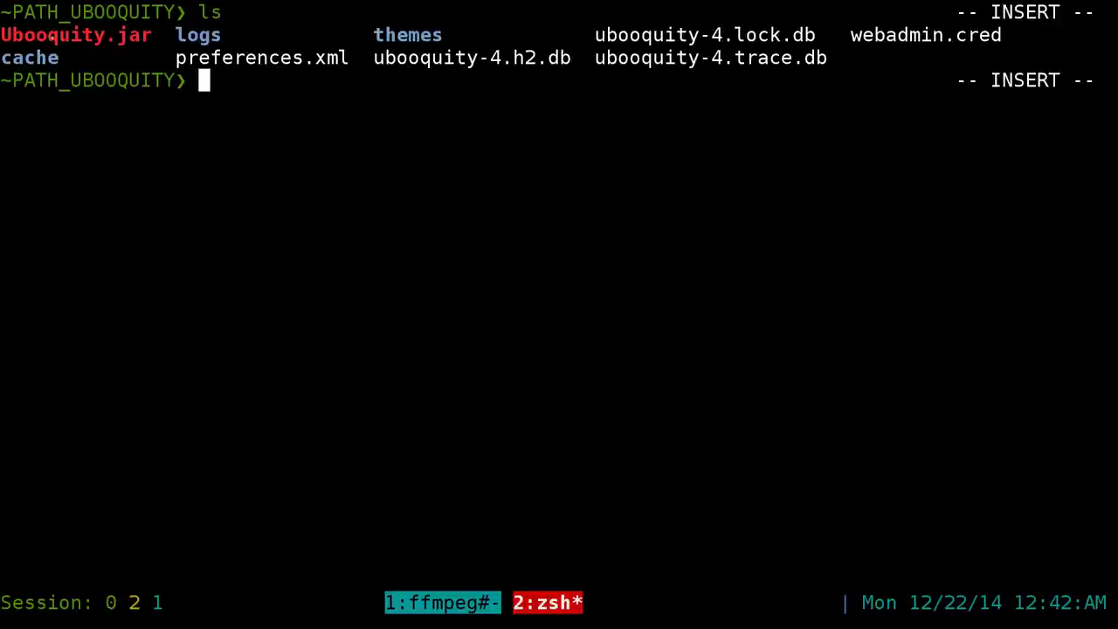
{"action": "double_click", "coordinate": [46, 40]}
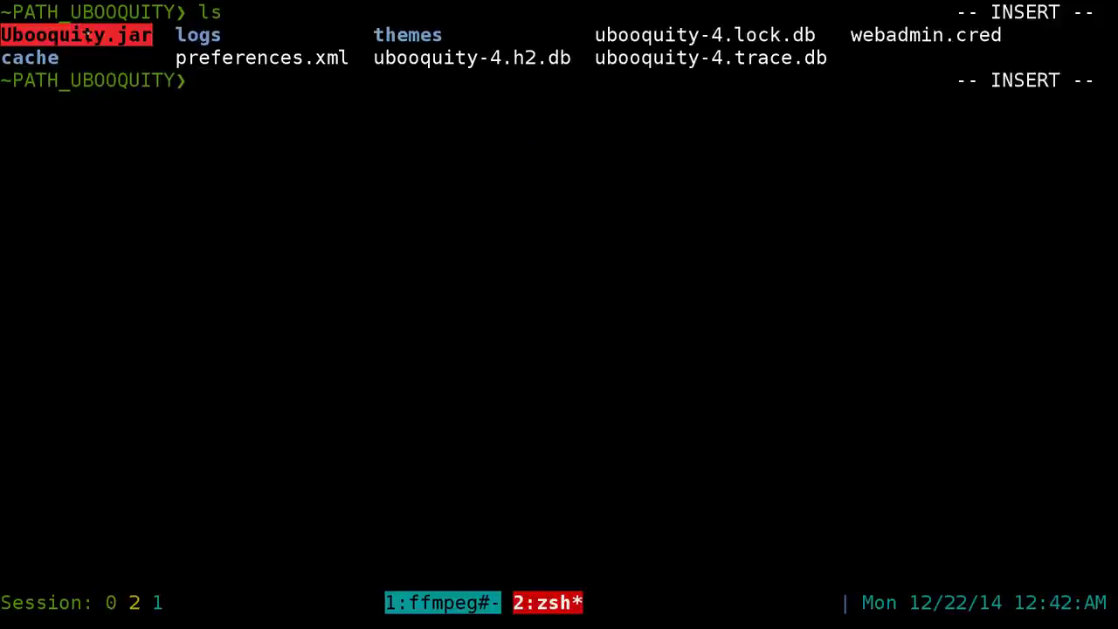
{"action": "left_click", "coordinate": [424, 172]}
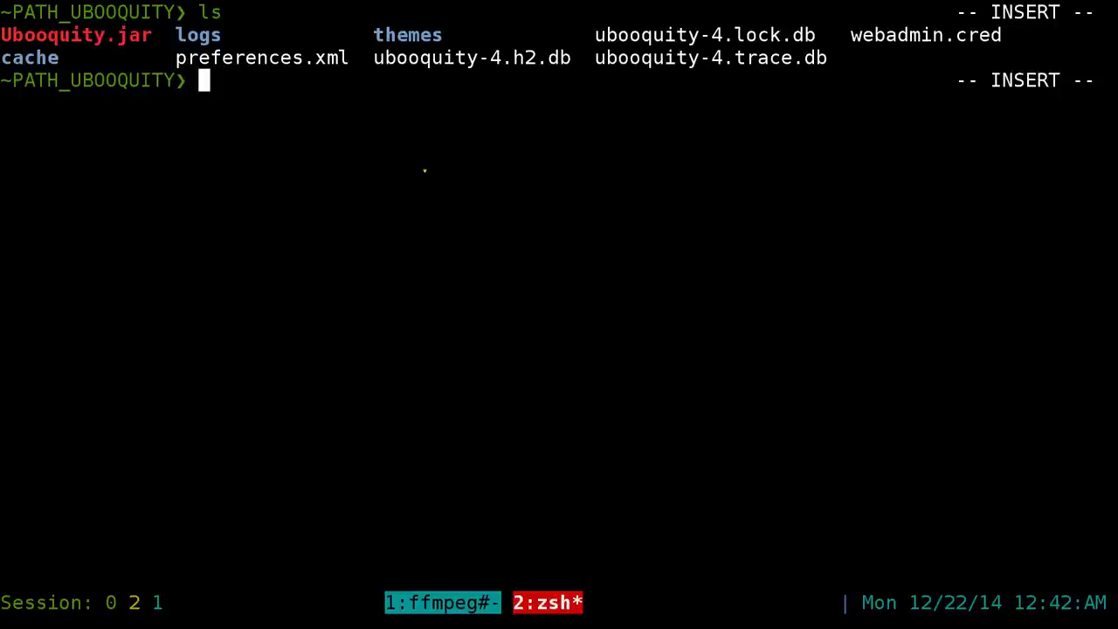
Step: Open the shell aliases file in the editor with c-alias
{"action": "key", "text": "ctrl+l"}
{"action": "type", "text": "c-alias"}
{"action": "key", "text": "Return"}
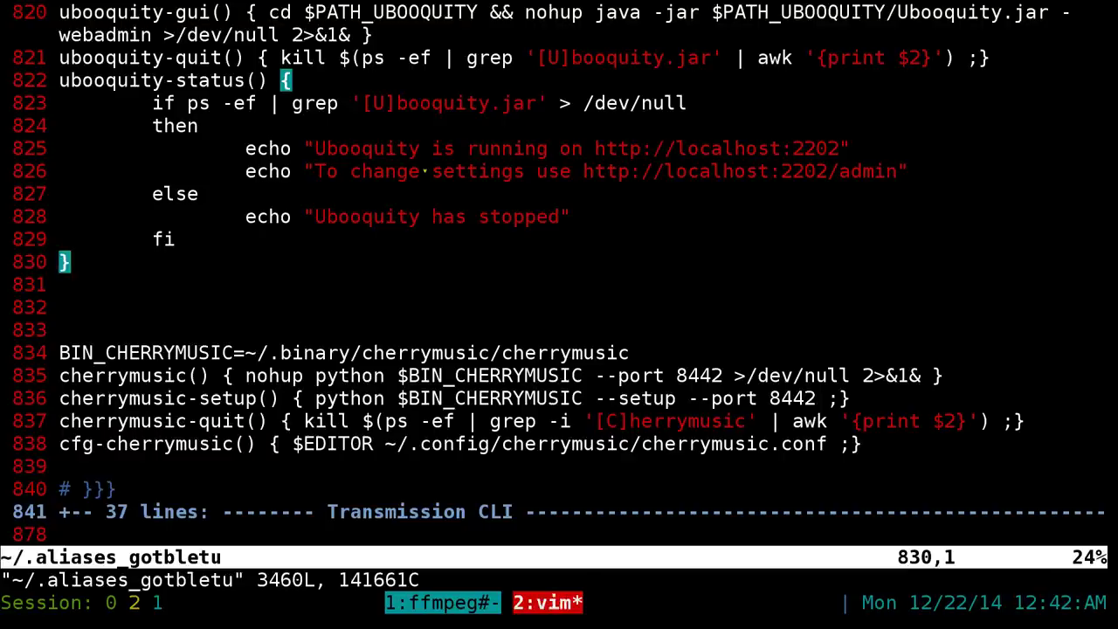
Step: Move to line 818, line-select through 830, then mark the PATH_UBOOQUITY variable
{"action": "key", "text": "k"}
{"action": "key", "text": "k"}
{"action": "key", "text": "k"}
{"action": "key", "text": "k"}
{"action": "key", "text": "k"}
{"action": "key", "text": "k"}
{"action": "key", "text": "k"}
{"action": "key", "text": "k"}
{"action": "key", "text": "k"}
{"action": "key", "text": "k"}
{"action": "key", "text": "k"}
{"action": "key", "text": "k"}
{"action": "key", "text": "k"}
{"action": "key", "text": "k"}
{"action": "key", "text": "k"}
{"action": "key", "text": "k"}
{"action": "key", "text": "k"}
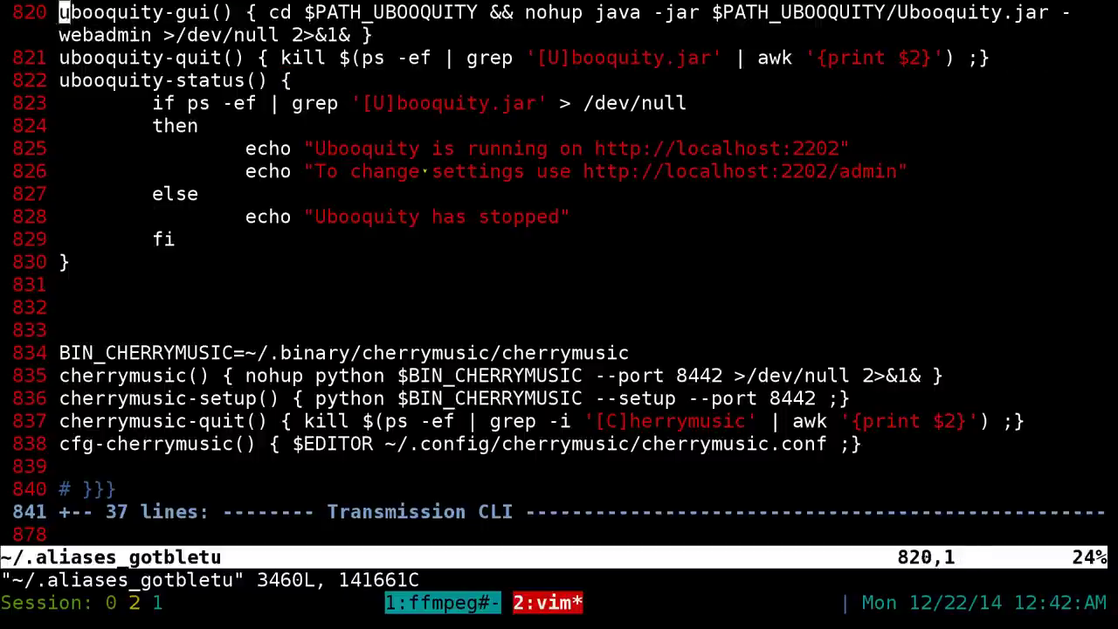
{"action": "key", "text": "j"}
{"action": "key", "text": "j"}
{"action": "key", "text": "j"}
{"action": "key", "text": "shift+v"}
{"action": "key", "text": "j"}
{"action": "key", "text": "j"}
{"action": "key", "text": "j"}
{"action": "key", "text": "j"}
{"action": "key", "text": "j"}
{"action": "key", "text": "j"}
{"action": "key", "text": "j"}
{"action": "key", "text": "j"}
{"action": "key", "text": "j"}
{"action": "key", "text": "j"}
{"action": "key", "text": "j"}
{"action": "key", "text": "j"}
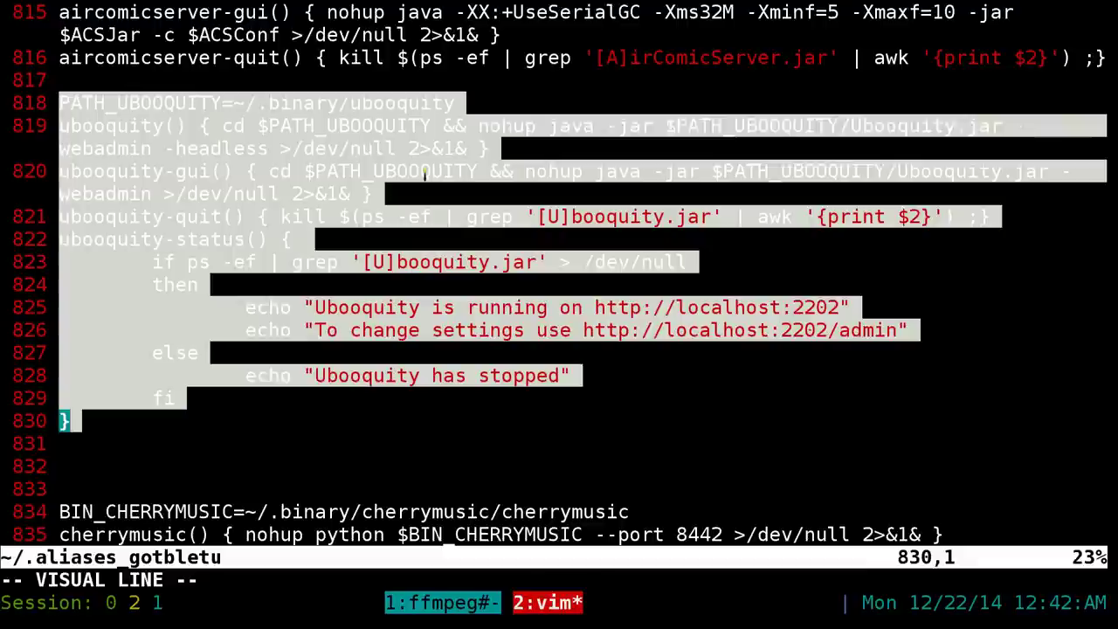
{"action": "key", "text": "Escape"}
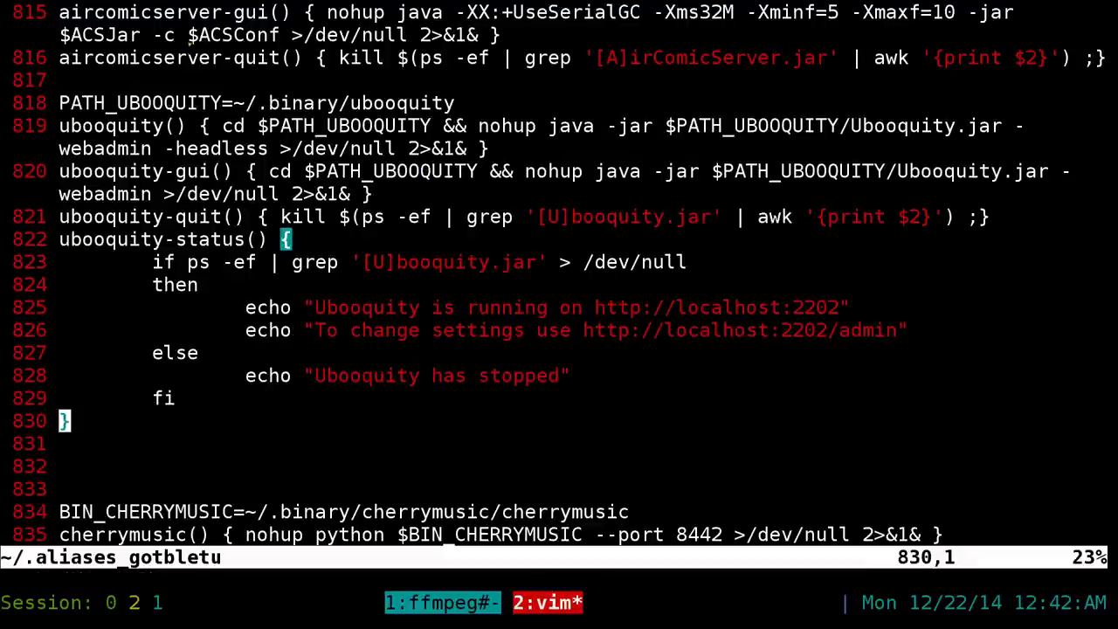
{"action": "left_click_drag", "start_coordinate": [59, 103], "coordinate": [455, 103]}
{"action": "left_click", "coordinate": [263, 103]}
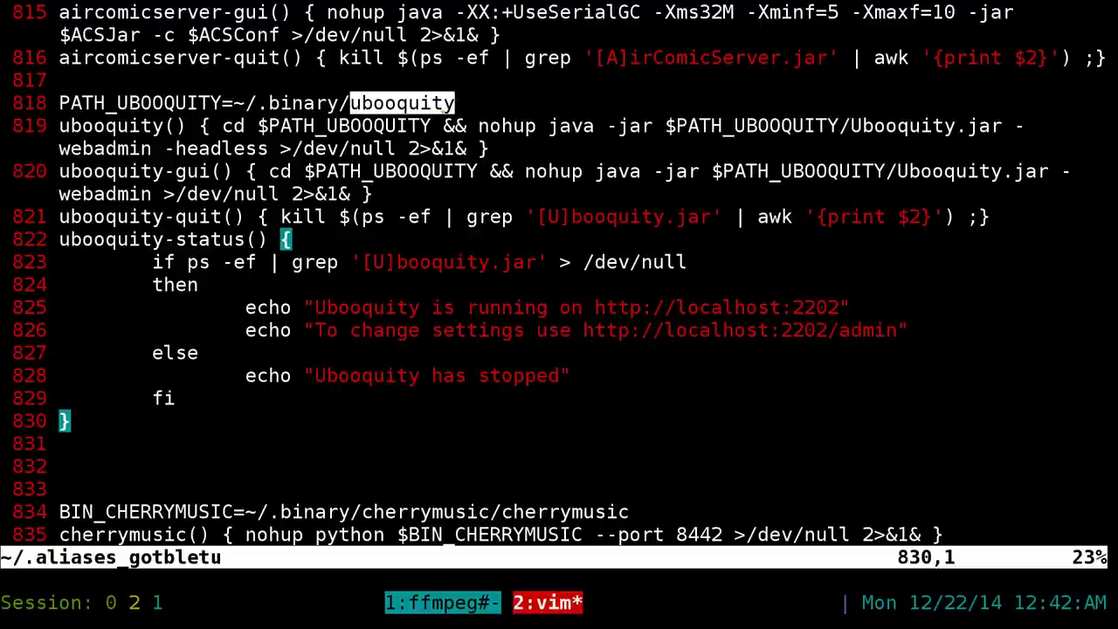
{"action": "left_click", "coordinate": [420, 105]}
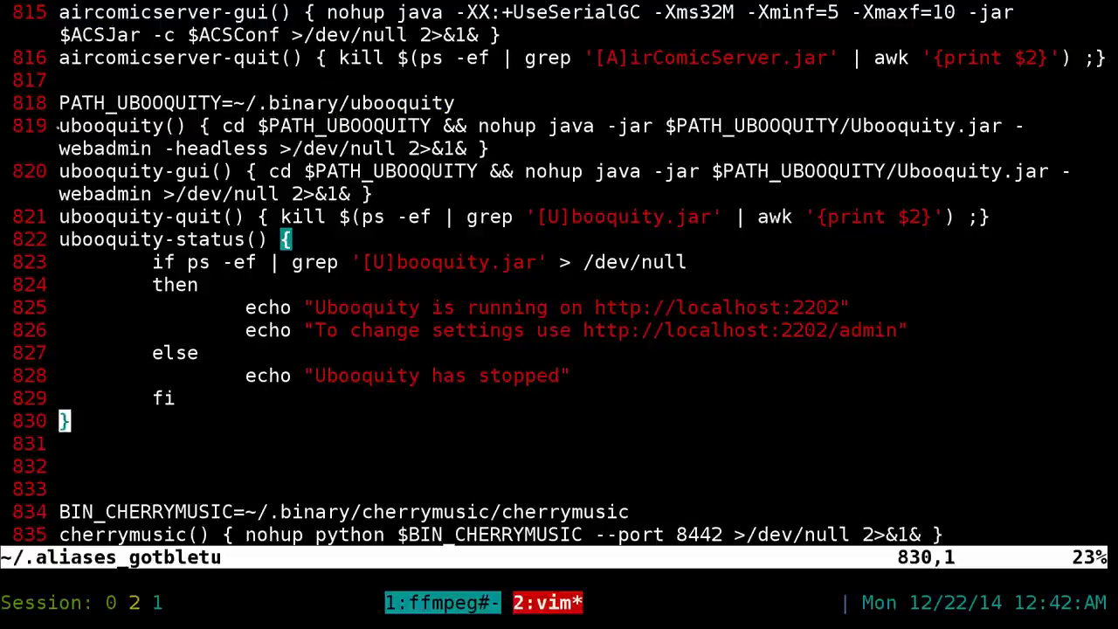
Step: Mark the ubooquity launch, ubooquity-gui, ubooquity-quit and ubooquity-status functions in turn
{"action": "left_click_drag", "start_coordinate": [57, 126], "coordinate": [994, 144]}
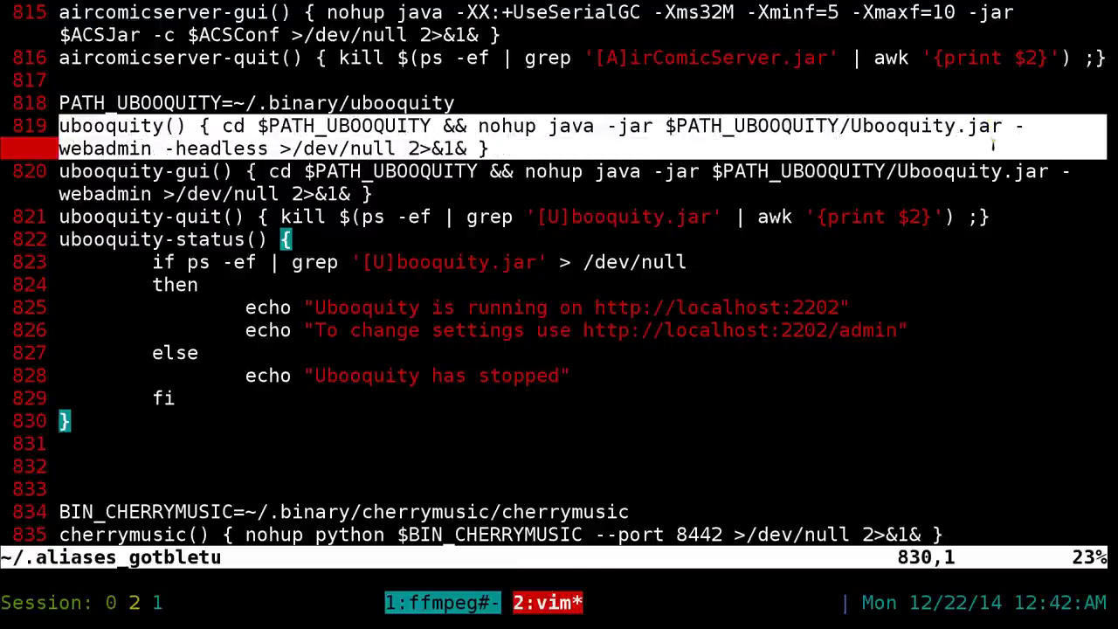
{"action": "left_click_drag", "start_coordinate": [58, 172], "coordinate": [26, 171]}
{"action": "left_click_drag", "start_coordinate": [1054, 161], "coordinate": [1027, 197]}
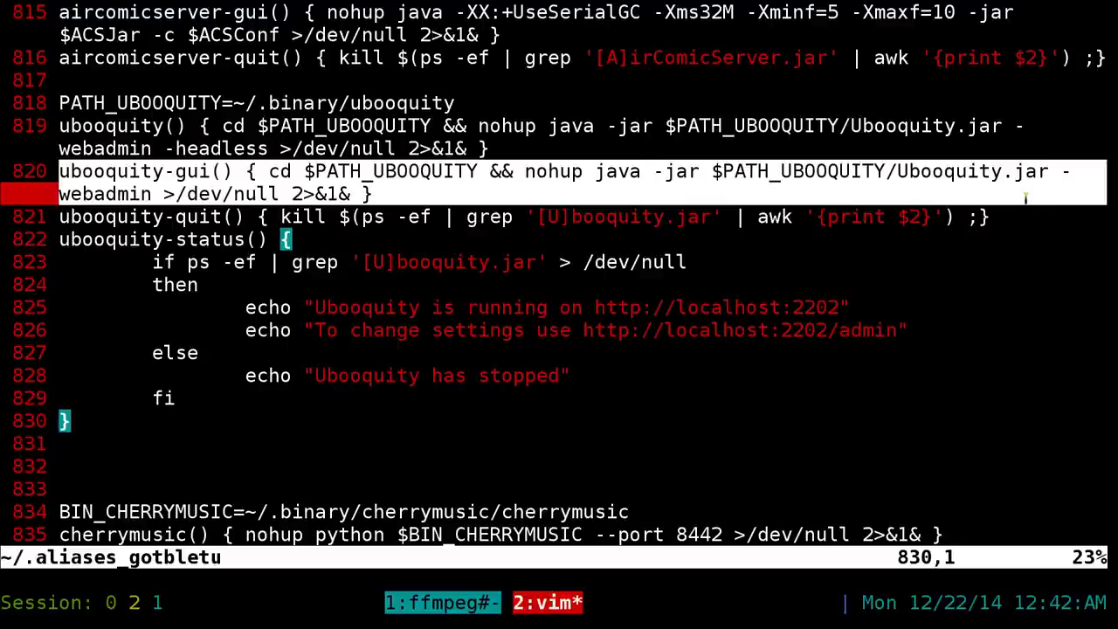
{"action": "left_click", "coordinate": [420, 194]}
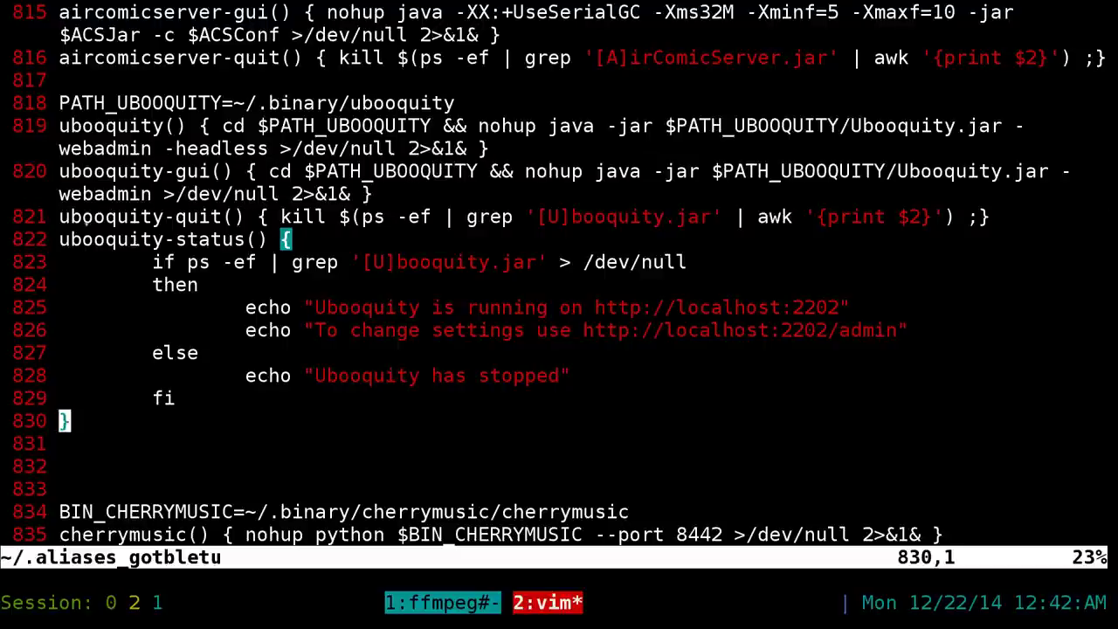
{"action": "left_click_drag", "start_coordinate": [59, 216], "coordinate": [772, 217]}
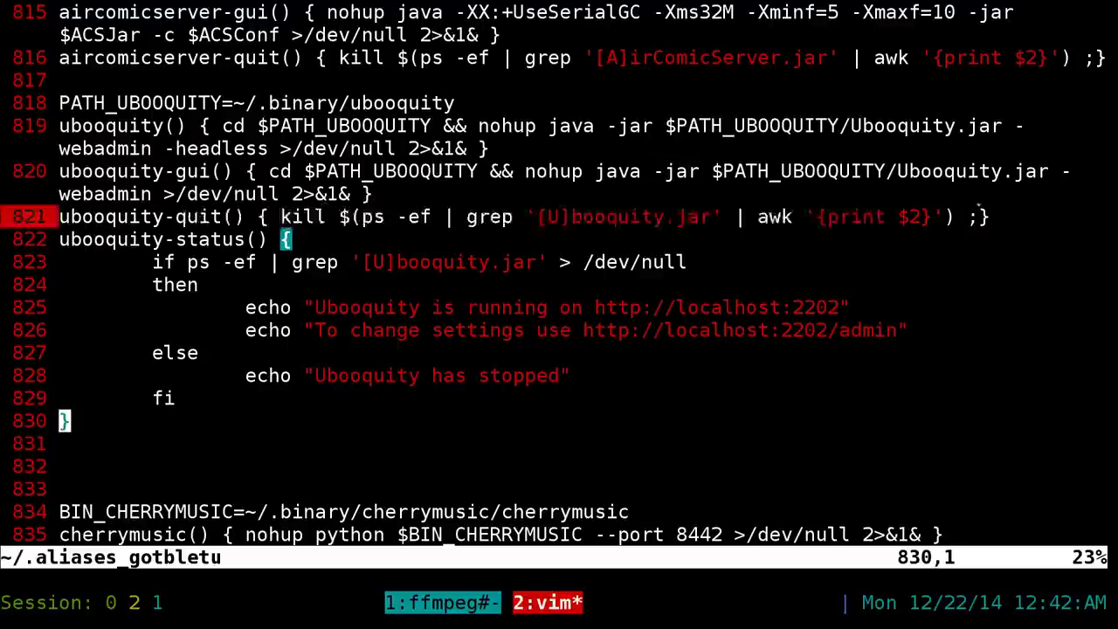
{"action": "triple_click", "coordinate": [772, 217]}
{"action": "left_click", "coordinate": [772, 217]}
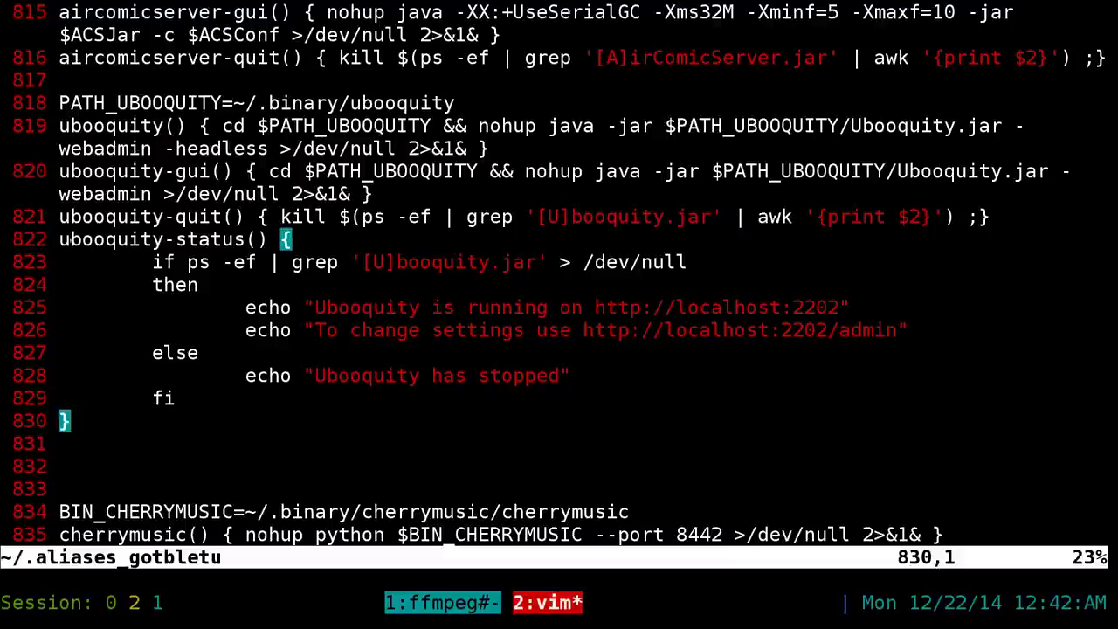
{"action": "left_click_drag", "start_coordinate": [58, 240], "coordinate": [303, 400]}
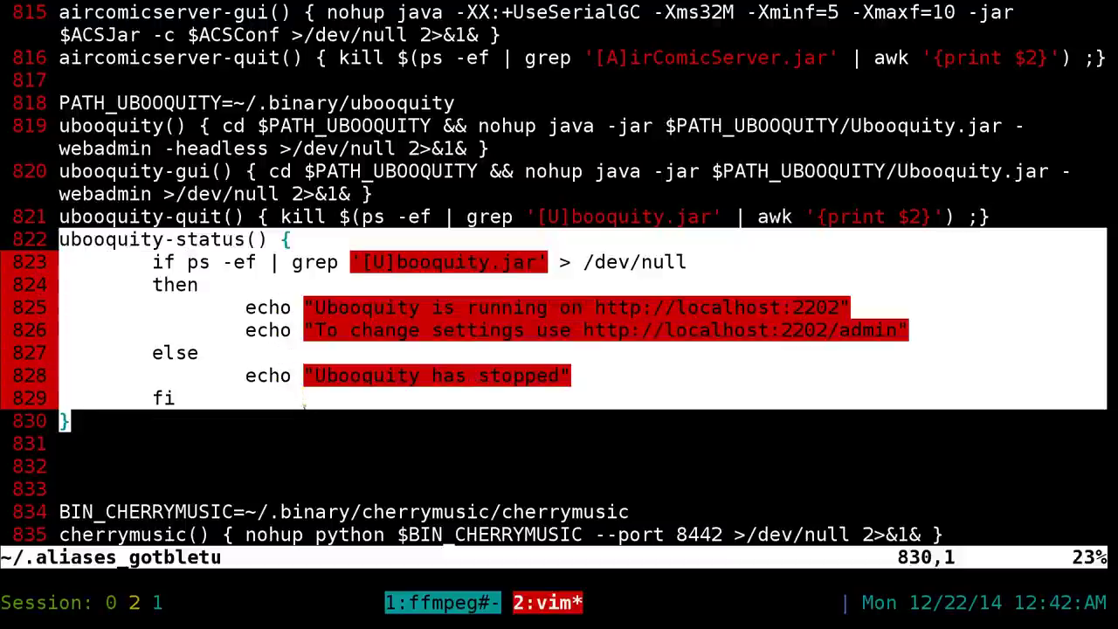
{"action": "left_click", "coordinate": [343, 308]}
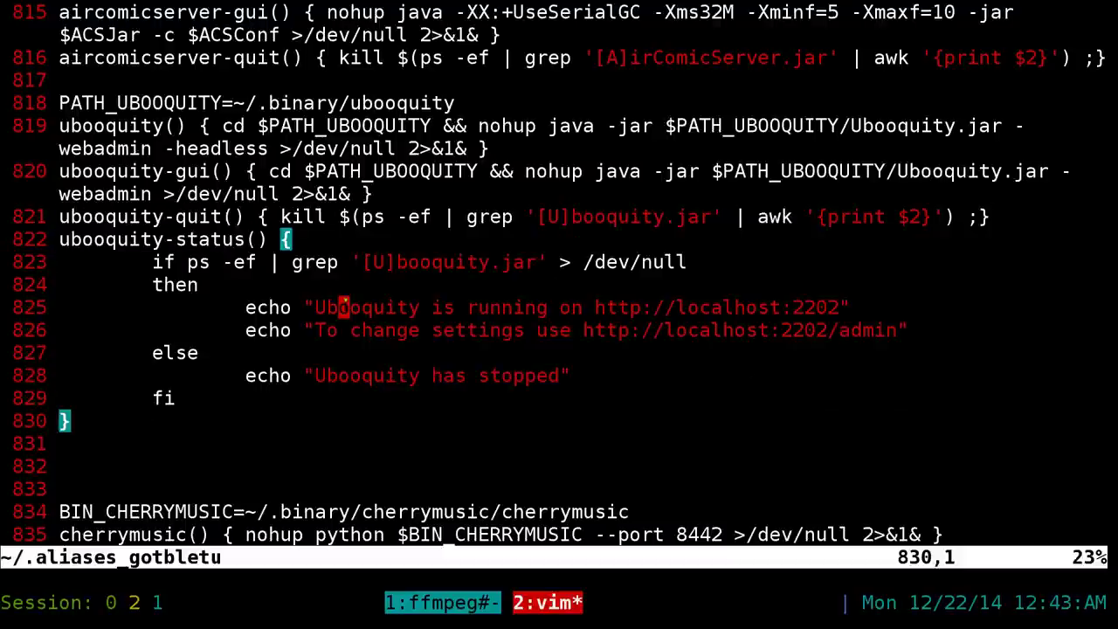
Step: Quit the aliases file and stop the Ubooquity server with ubooquity-quit
{"action": "type", "text": ":q"}
{"action": "key", "text": "Return"}
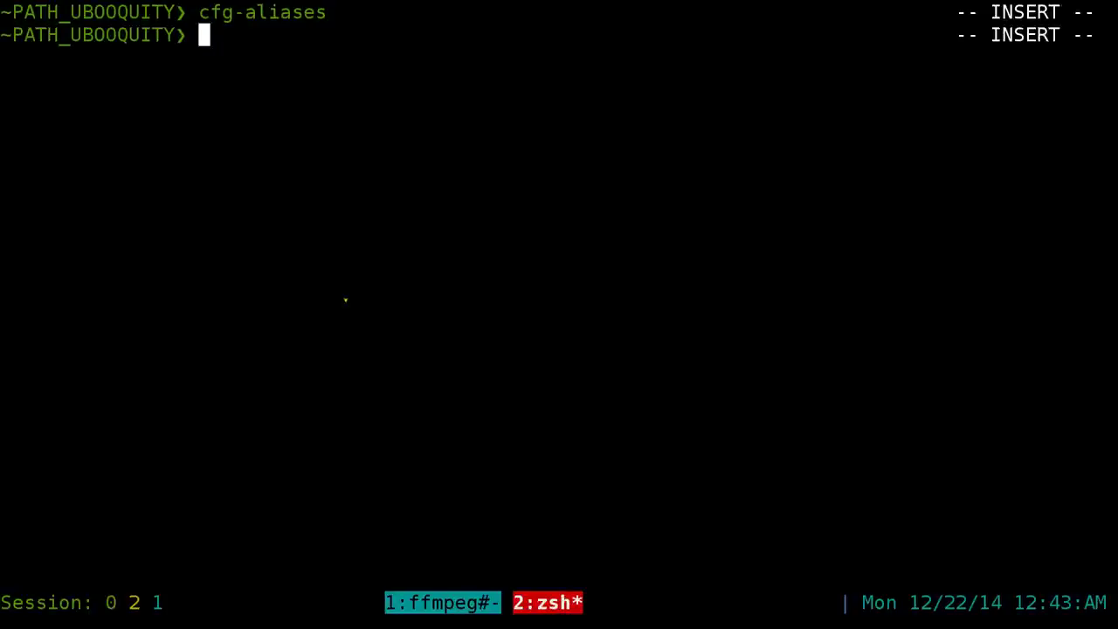
{"action": "key", "text": "ctrl+l"}
{"action": "type", "text": "ubooquity-quit"}
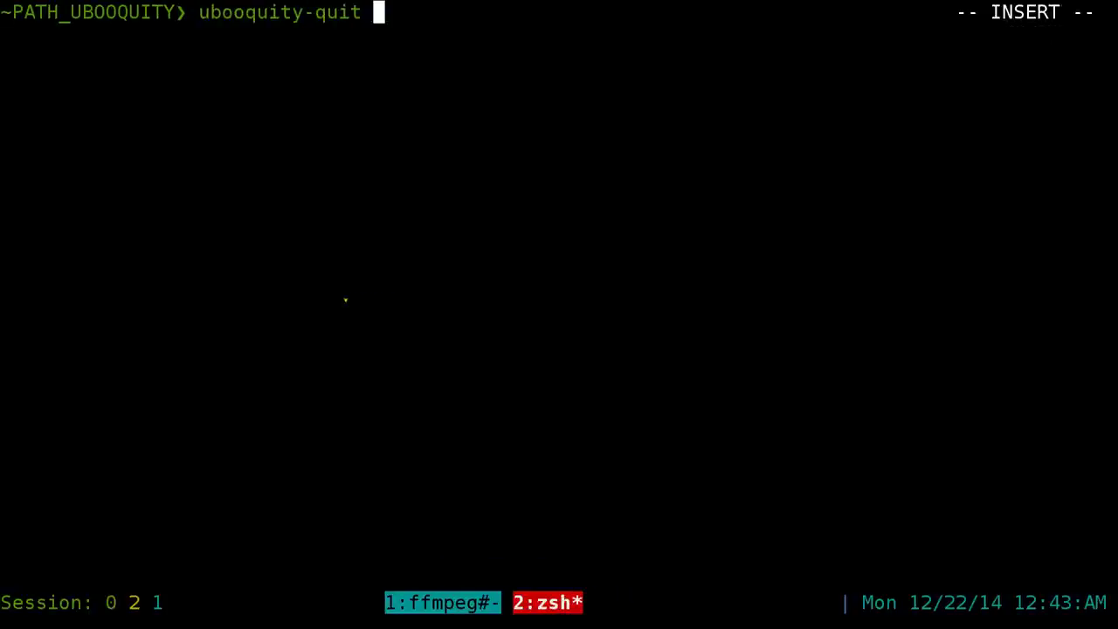
{"action": "key", "text": "Return"}
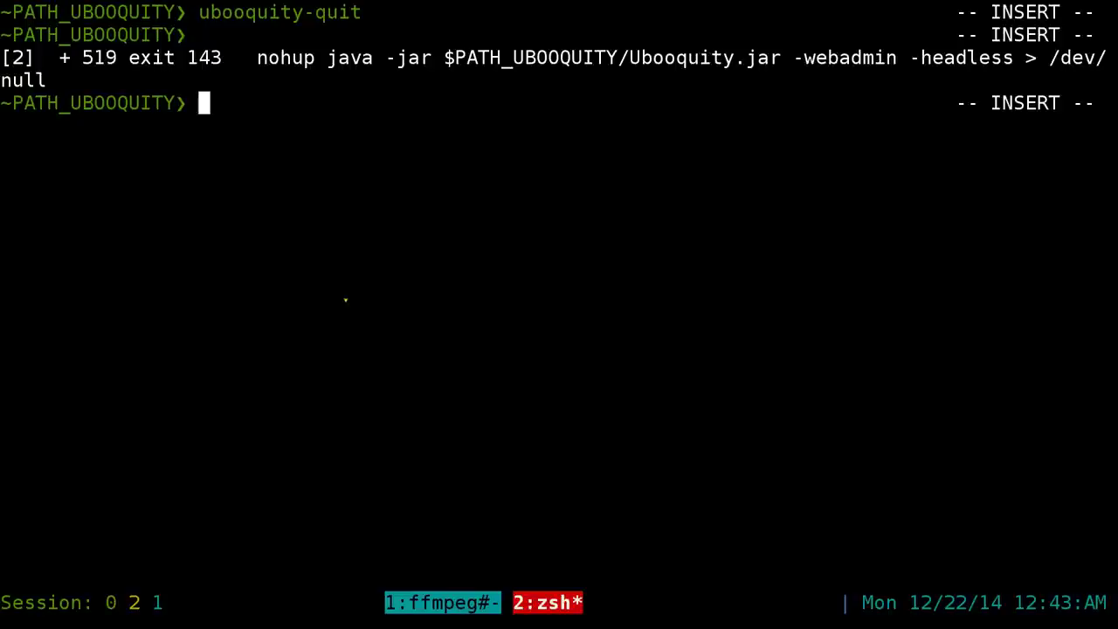
{"action": "key", "text": "ctrl+l"}
Step: Reload the Ubooquity library tab in Chromium to confirm the page no longer loads
{"action": "key", "text": "alt+Tab"}
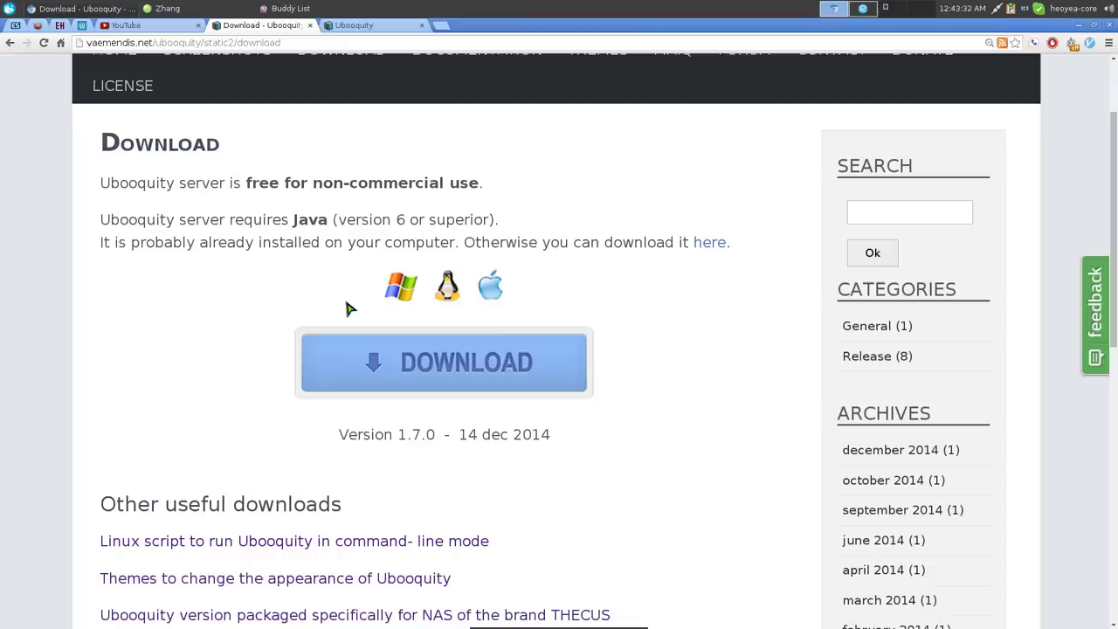
{"action": "left_click", "coordinate": [354, 26]}
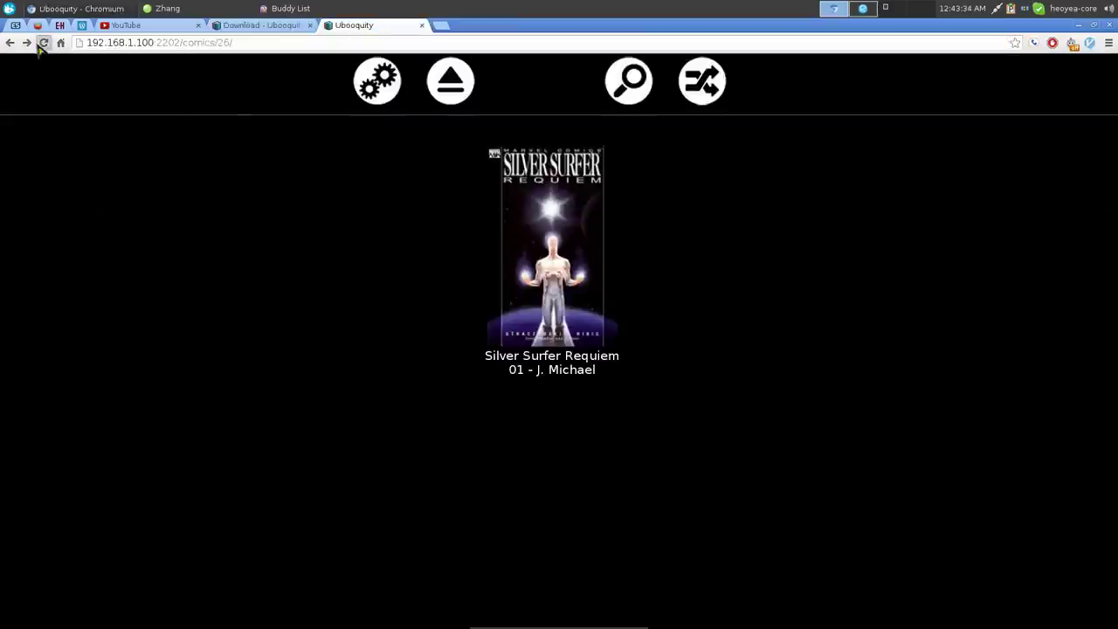
{"action": "left_click", "coordinate": [42, 43]}
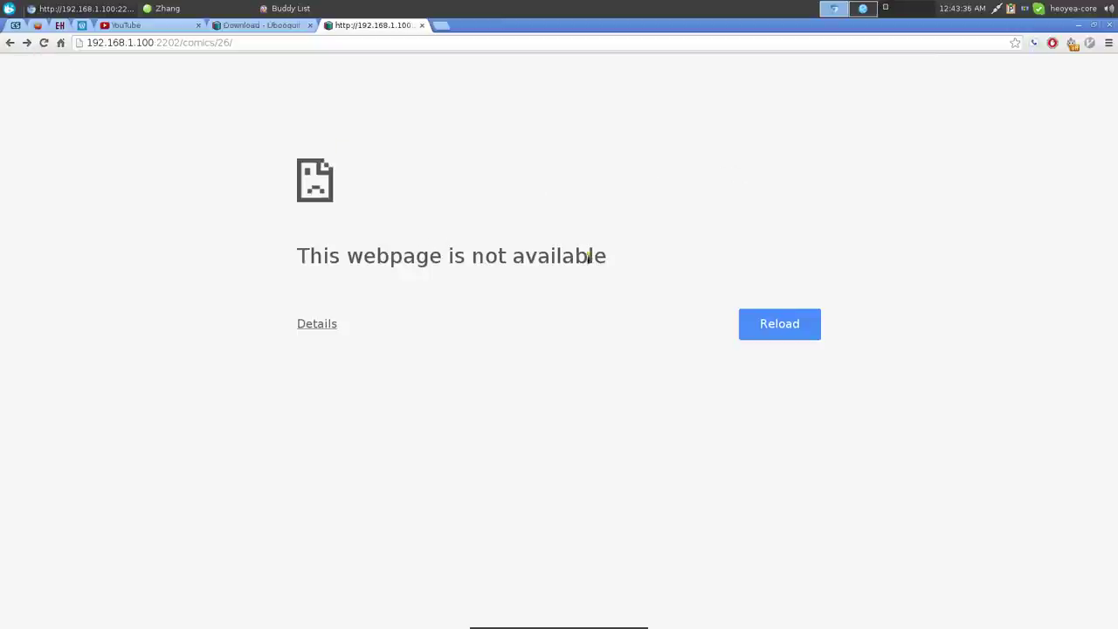
{"action": "key", "text": "alt+Tab"}
{"action": "key", "text": "Up"}
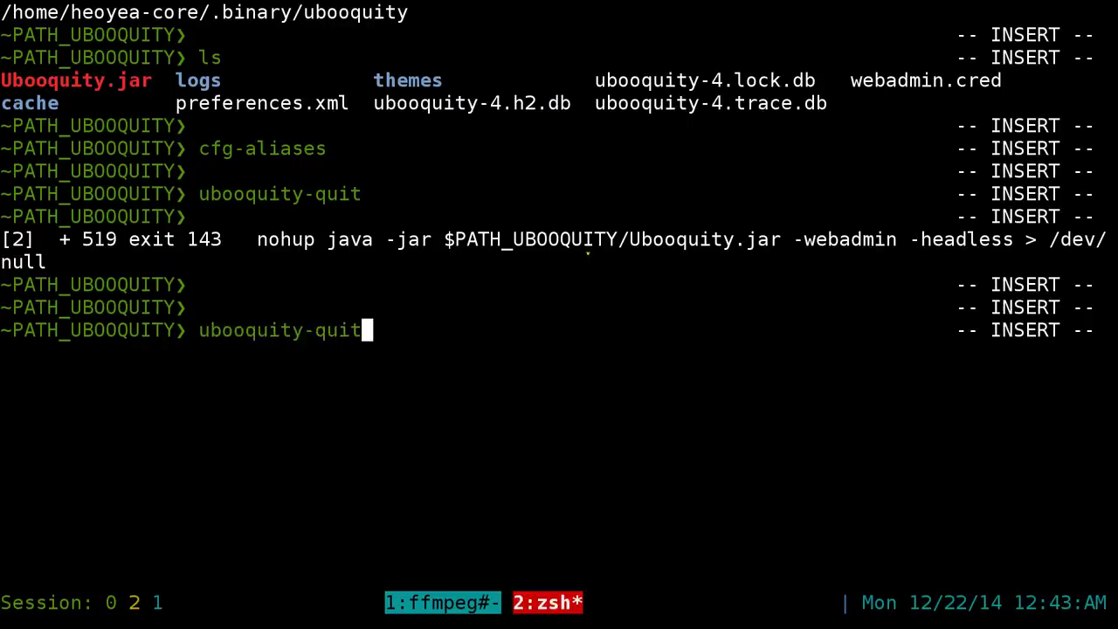
Step: Run ubooquity-status to confirm the Ubooquity server is stopped
{"action": "key", "text": "BackSpace"}
{"action": "key", "text": "BackSpace"}
{"action": "key", "text": "BackSpace"}
{"action": "key", "text": "Return"}
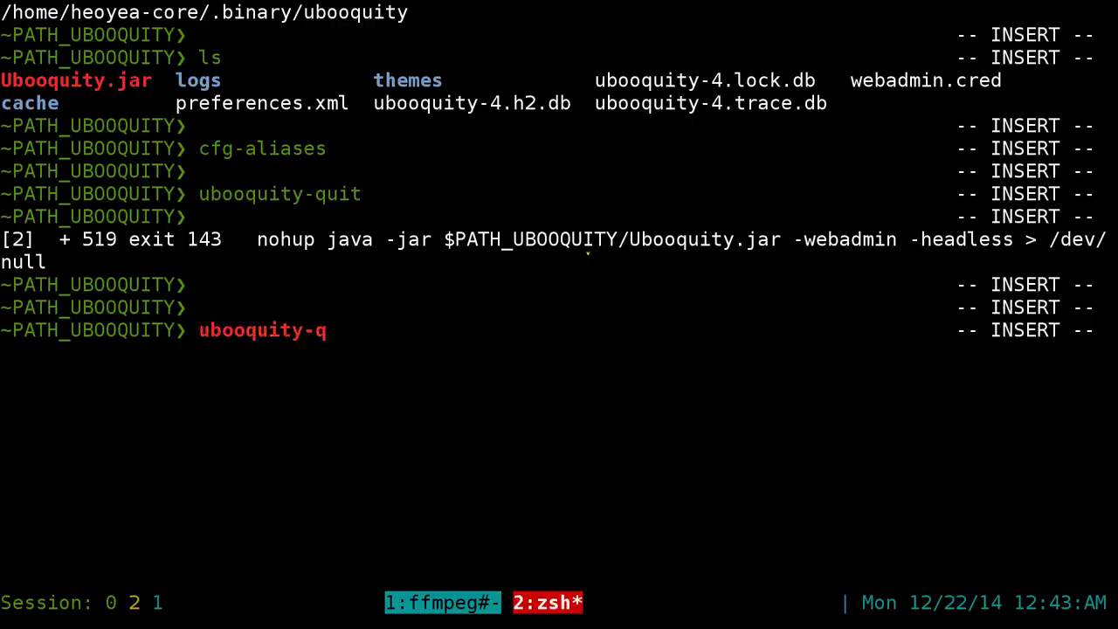
{"action": "key", "text": "ctrl+l"}
{"action": "key", "text": "Up"}
{"action": "key", "text": "BackSpace"}
{"action": "key", "text": "BackSpace"}
{"action": "key", "text": "BackSpace"}
{"action": "key", "text": "BackSpace"}
{"action": "type", "text": "st"}
{"action": "key", "text": "Tab"}
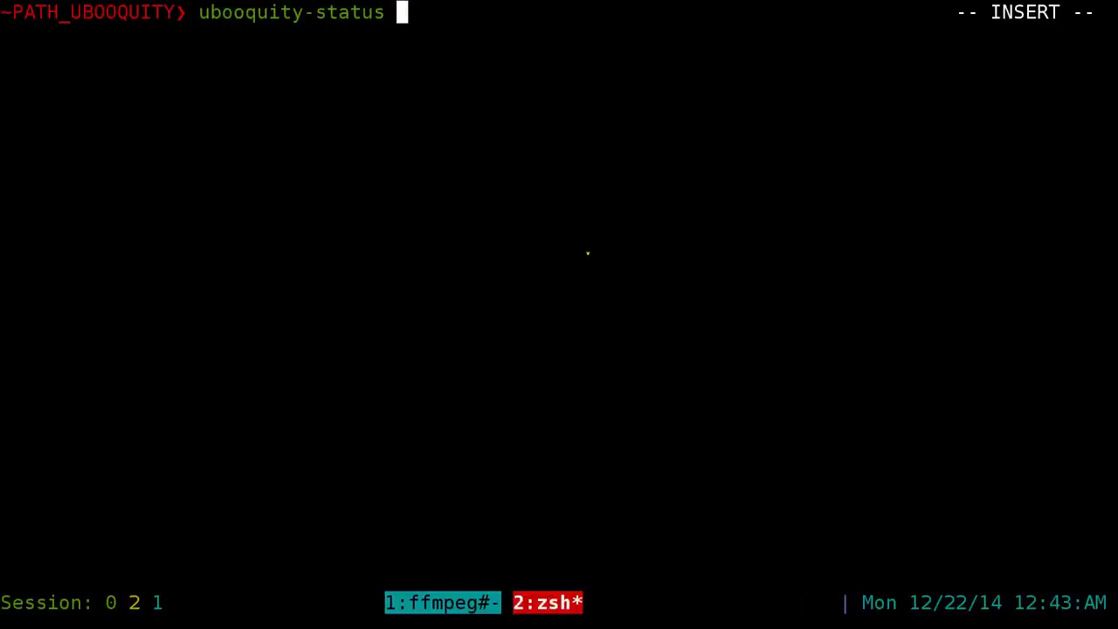
{"action": "key", "text": "Return"}
{"action": "left_click_drag", "start_coordinate": [45, 35], "coordinate": [222, 35]}
{"action": "left_click", "coordinate": [483, 108]}
Step: Start the server with ubooquity and verify it reports running on port 2202
{"action": "key", "text": "Up"}
{"action": "key", "text": "BackSpace"}
{"action": "key", "text": "BackSpace"}
{"action": "key", "text": "BackSpace"}
{"action": "key", "text": "BackSpace"}
{"action": "key", "text": "BackSpace"}
{"action": "key", "text": "BackSpace"}
{"action": "key", "text": "BackSpace"}
{"action": "key", "text": "Return"}
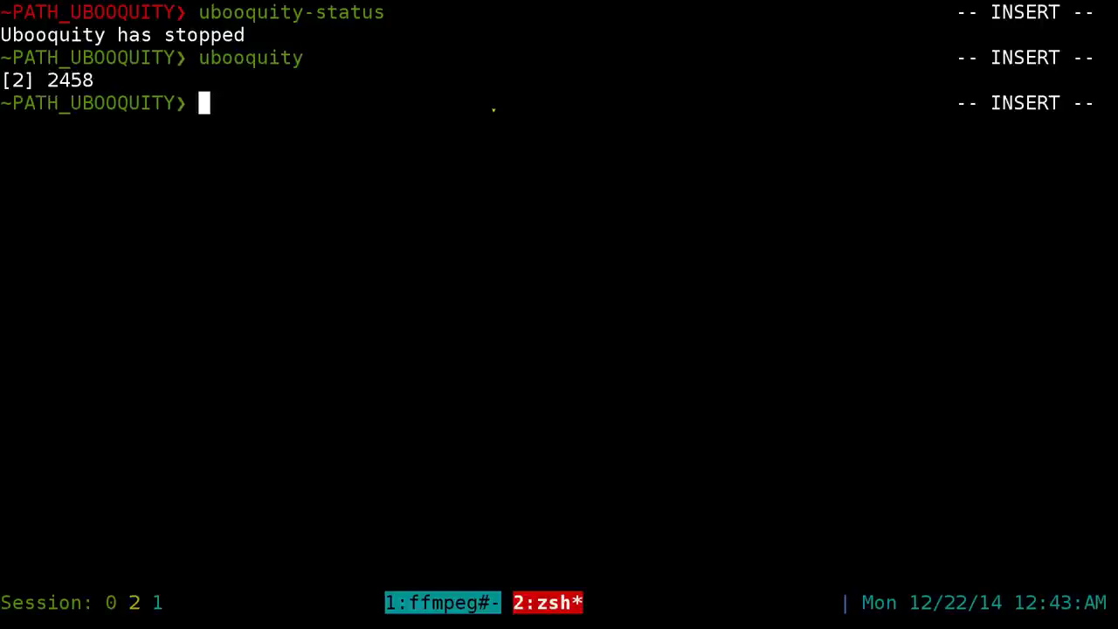
{"action": "key", "text": "Up"}
{"action": "key", "text": "Up"}
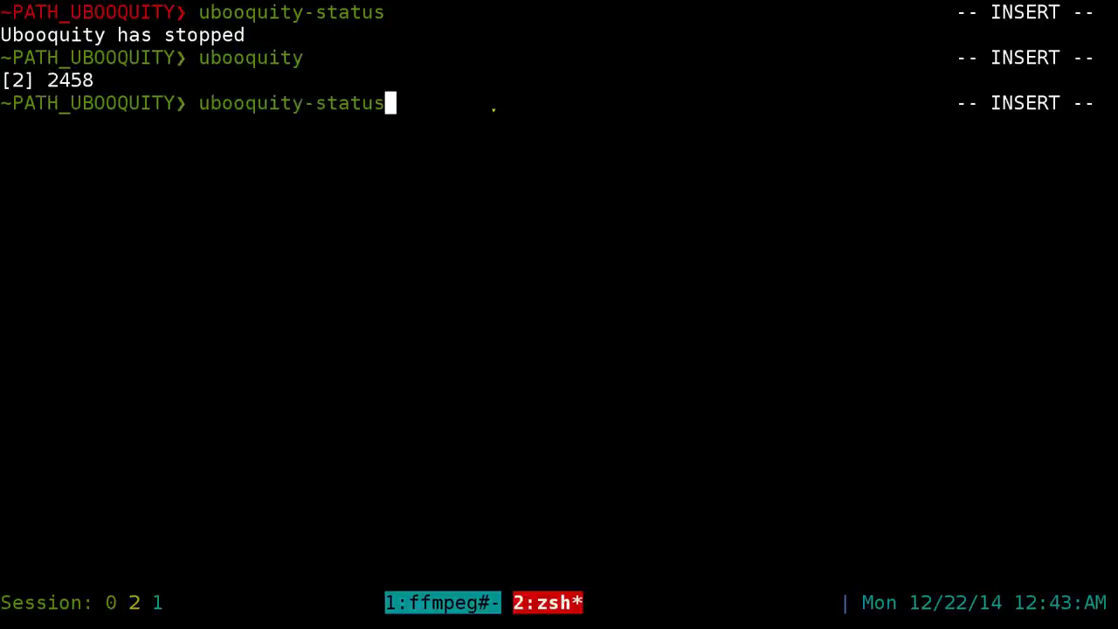
{"action": "key", "text": "Return"}
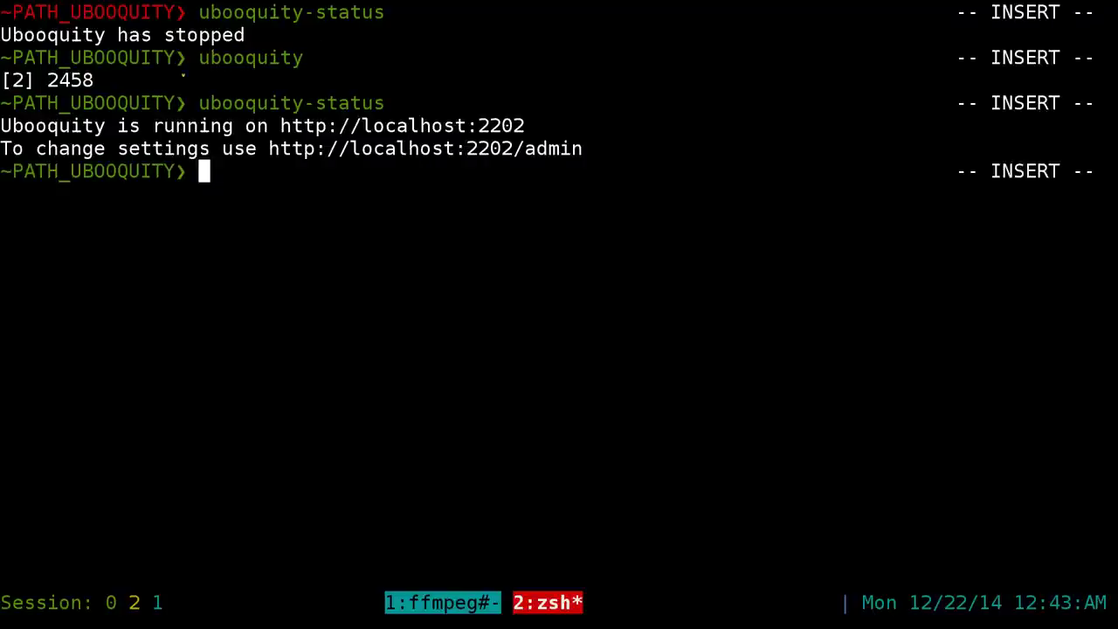
{"action": "left_click_drag", "start_coordinate": [3, 127], "coordinate": [269, 127]}
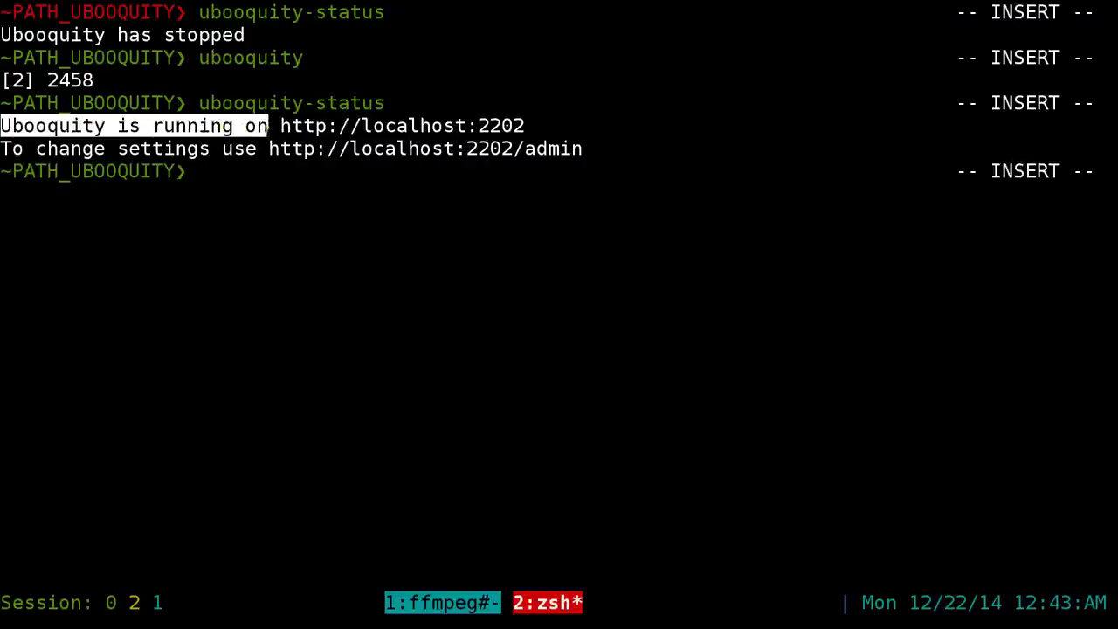
{"action": "left_click_drag", "start_coordinate": [477, 128], "coordinate": [524, 128]}
{"action": "left_click", "coordinate": [510, 128]}
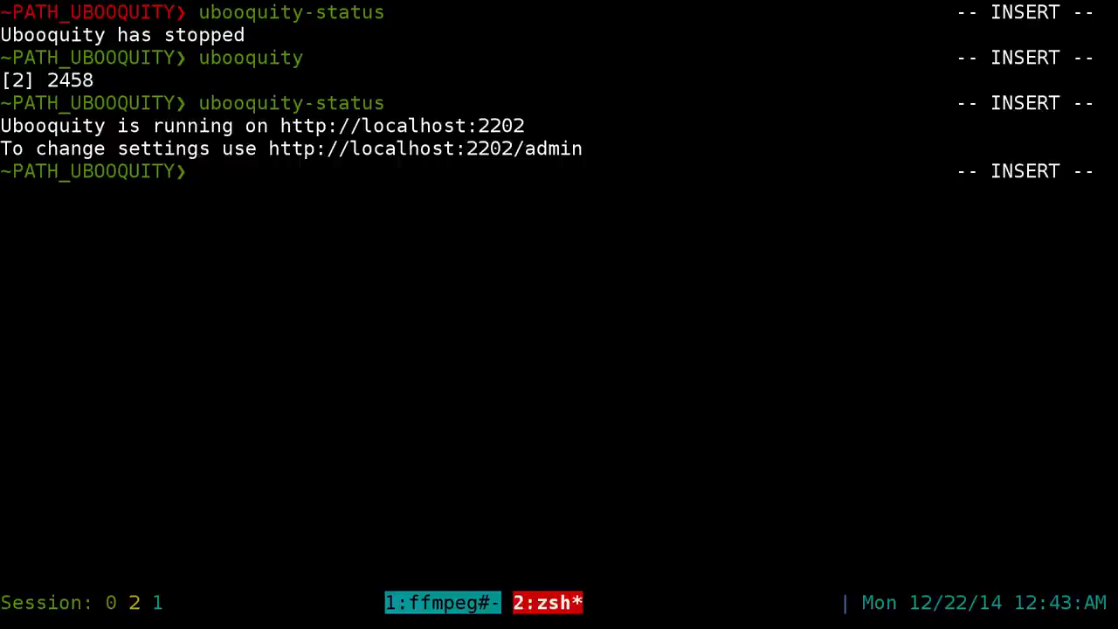
Step: Copy the Ubooquity admin URL from the terminal output
{"action": "mouse_move", "coordinate": [268, 149]}
{"action": "left_mouse_down"}
{"action": "mouse_move", "coordinate": [603, 151]}
{"action": "mouse_move", "coordinate": [271, 150]}
{"action": "left_mouse_up"}
{"action": "key", "text": "ctrl+c"}
{"action": "left_click", "coordinate": [550, 163]}
{"action": "right_click", "coordinate": [286, 150]}
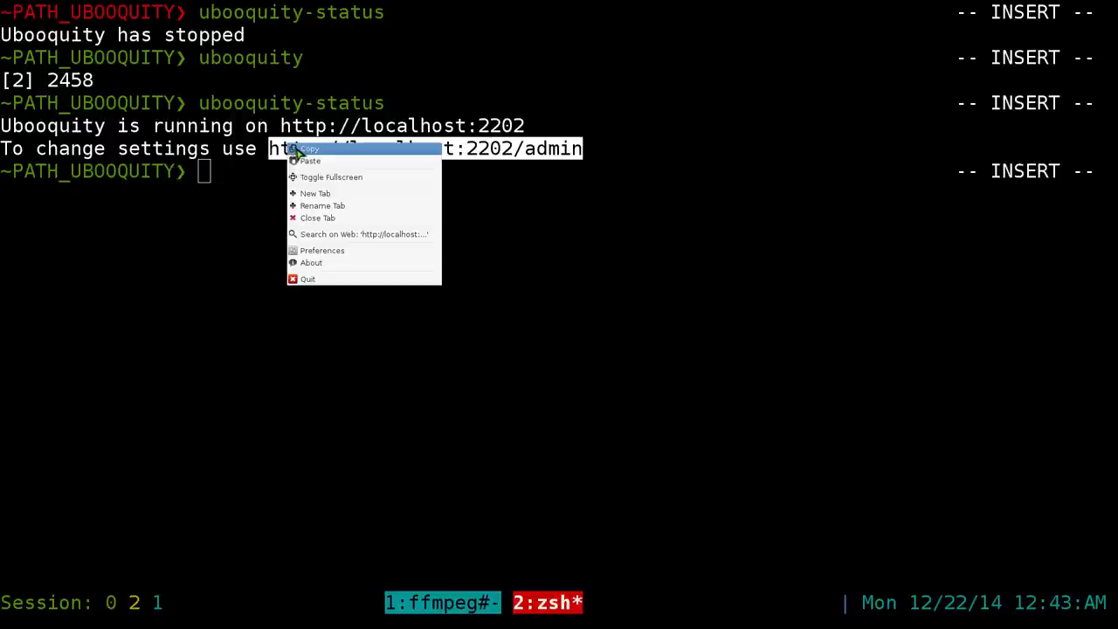
{"action": "left_click", "coordinate": [295, 154]}
{"action": "left_click", "coordinate": [460, 204]}
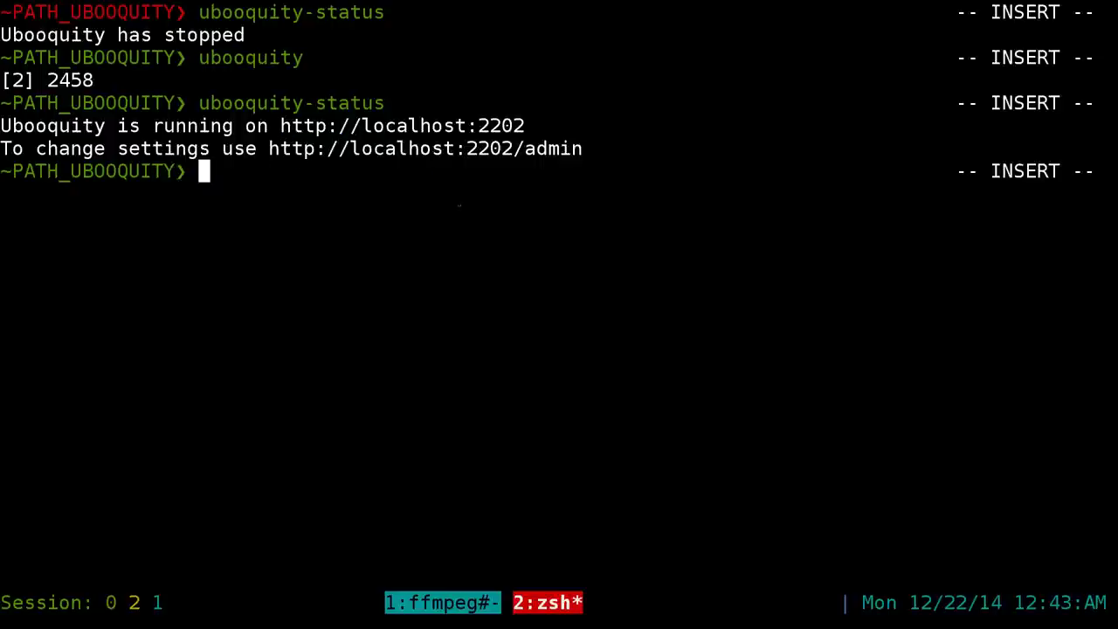
{"action": "key", "text": "alt+Tab"}
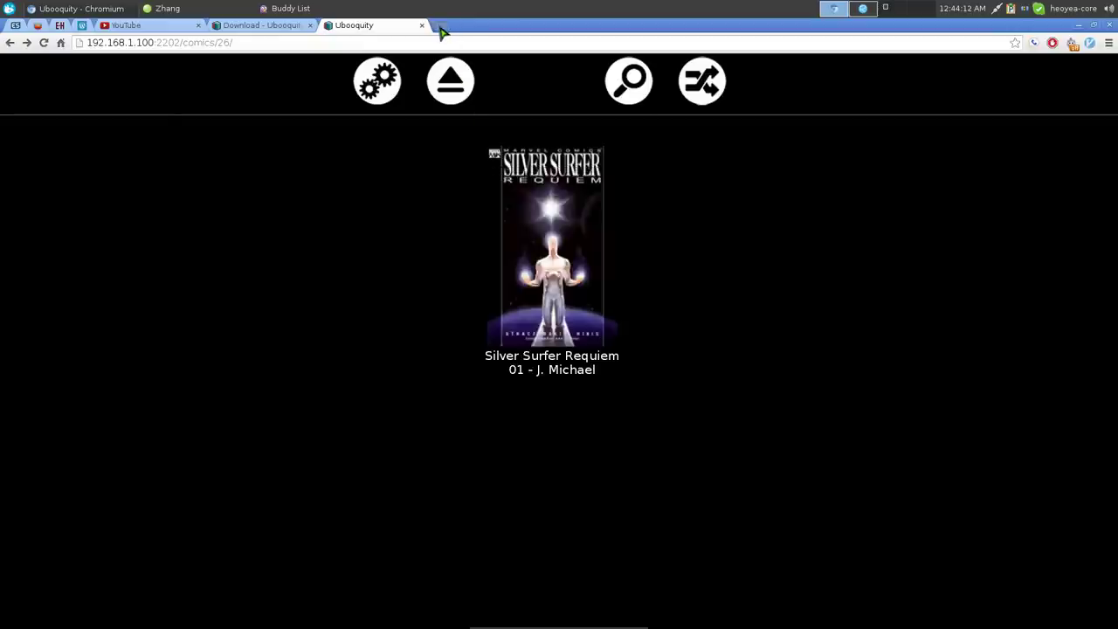
{"action": "left_click", "coordinate": [441, 25]}
{"action": "key", "text": "ctrl+v"}
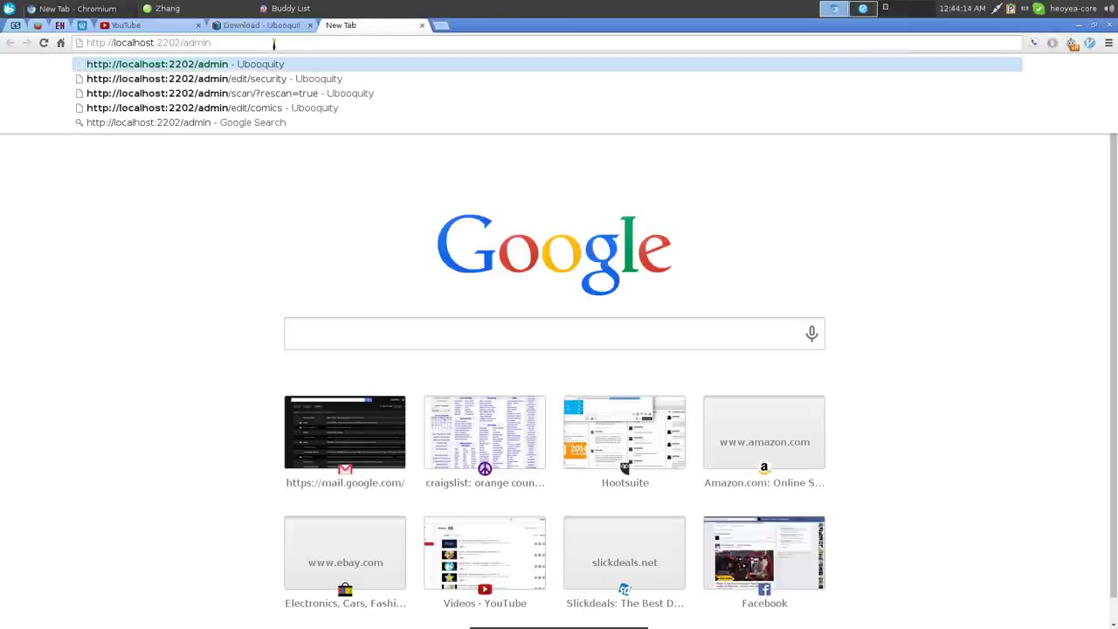
{"action": "key", "text": "Return"}
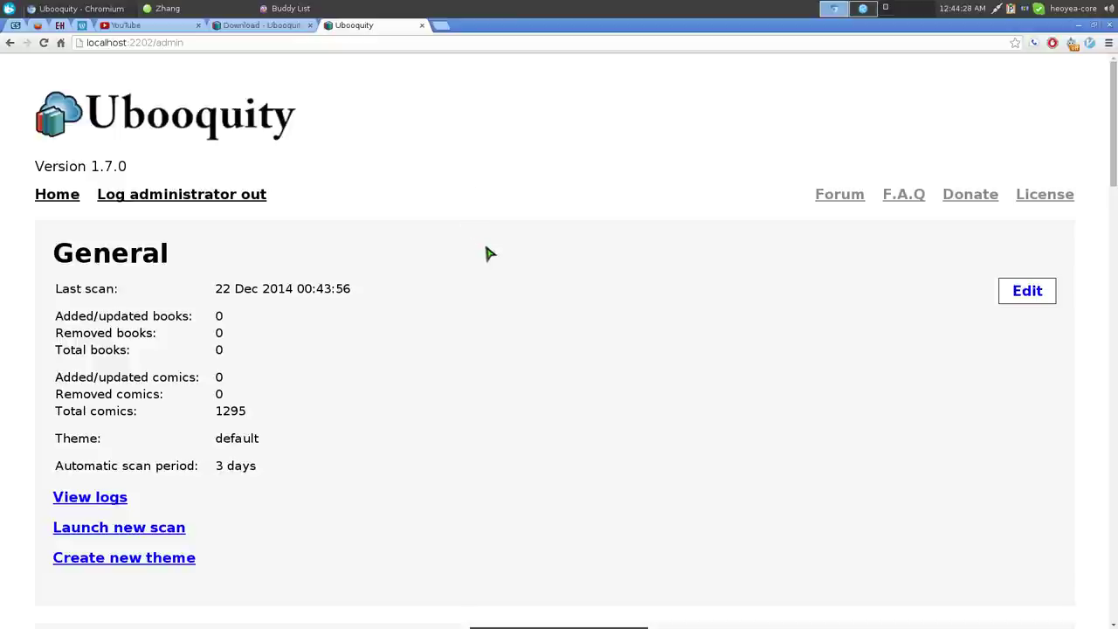
Step: Scroll down to the Security section and open it for editing
{"action": "scroll", "coordinate": [489, 255], "scroll_direction": "down", "scroll_amount": 2}
{"action": "scroll", "coordinate": [454, 258], "scroll_direction": "up", "scroll_amount": 2}
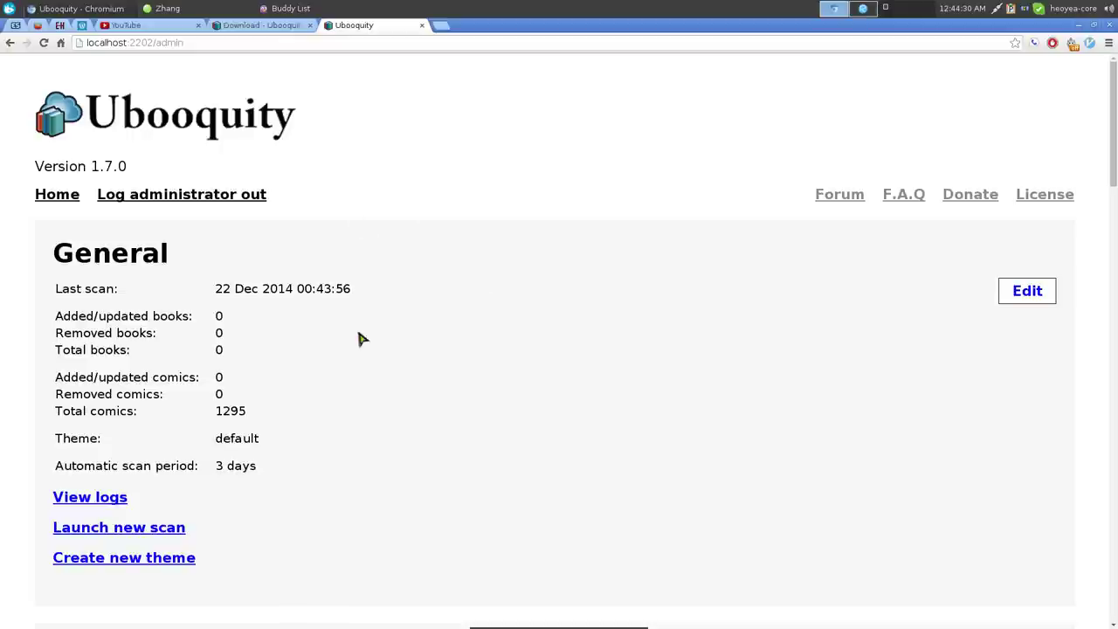
{"action": "scroll", "coordinate": [428, 285], "scroll_direction": "down", "scroll_amount": 1}
{"action": "scroll", "coordinate": [427, 285], "scroll_direction": "down", "scroll_amount": 2}
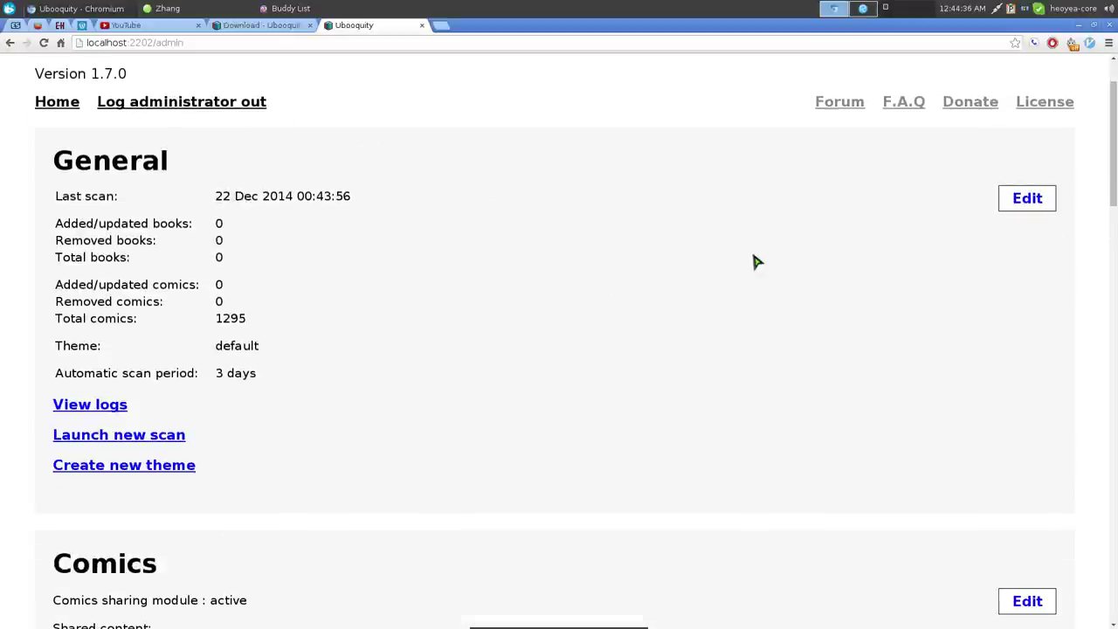
{"action": "left_click_drag", "start_coordinate": [1112, 183], "coordinate": [1101, 528]}
{"action": "left_click", "coordinate": [1027, 228]}
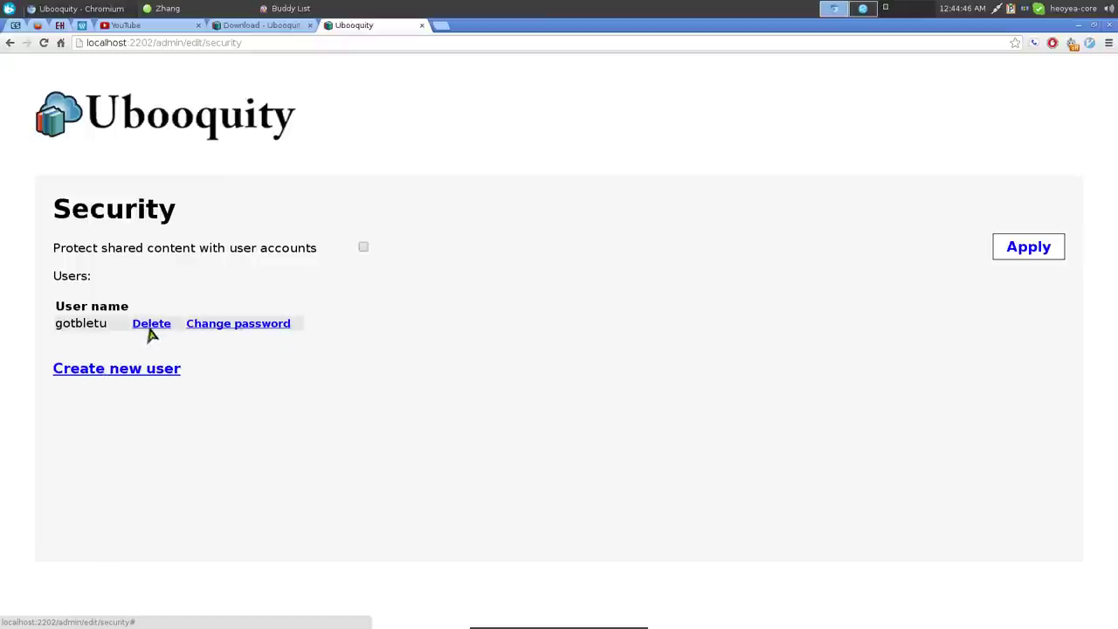
Step: Add a new user with a name and password via Create new user, then return to admin
{"action": "left_click", "coordinate": [113, 369]}
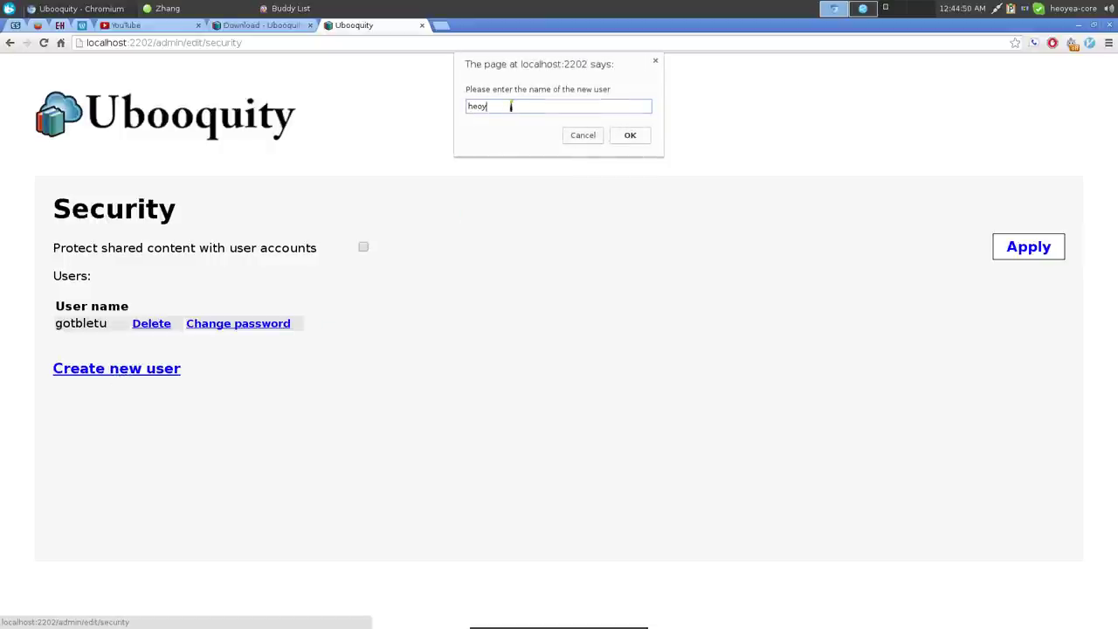
{"action": "left_click", "coordinate": [629, 136]}
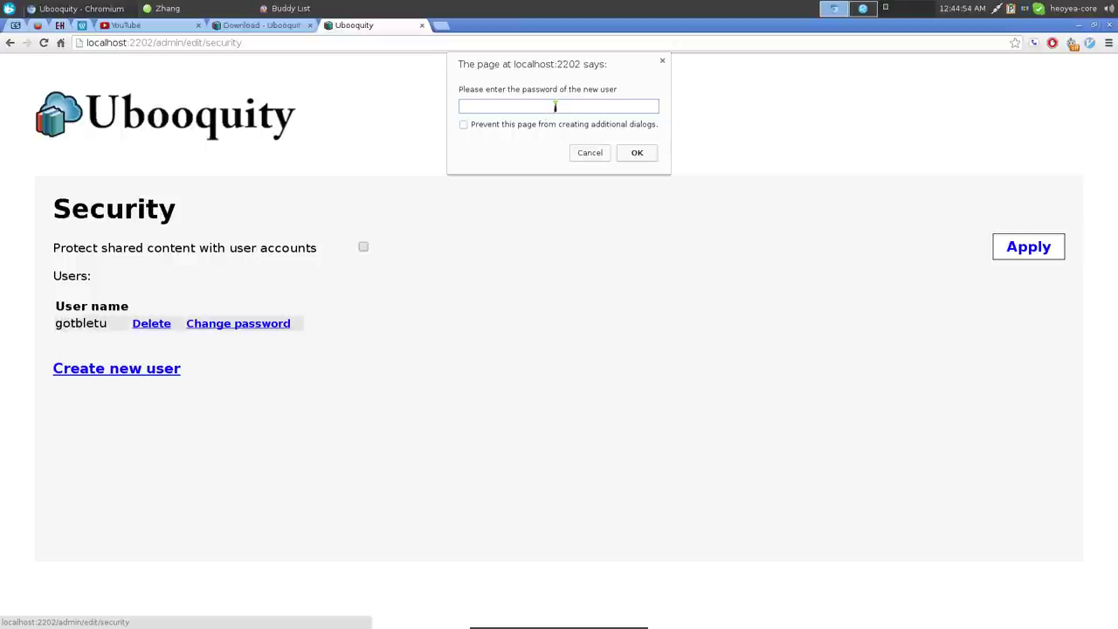
{"action": "left_click", "coordinate": [636, 153]}
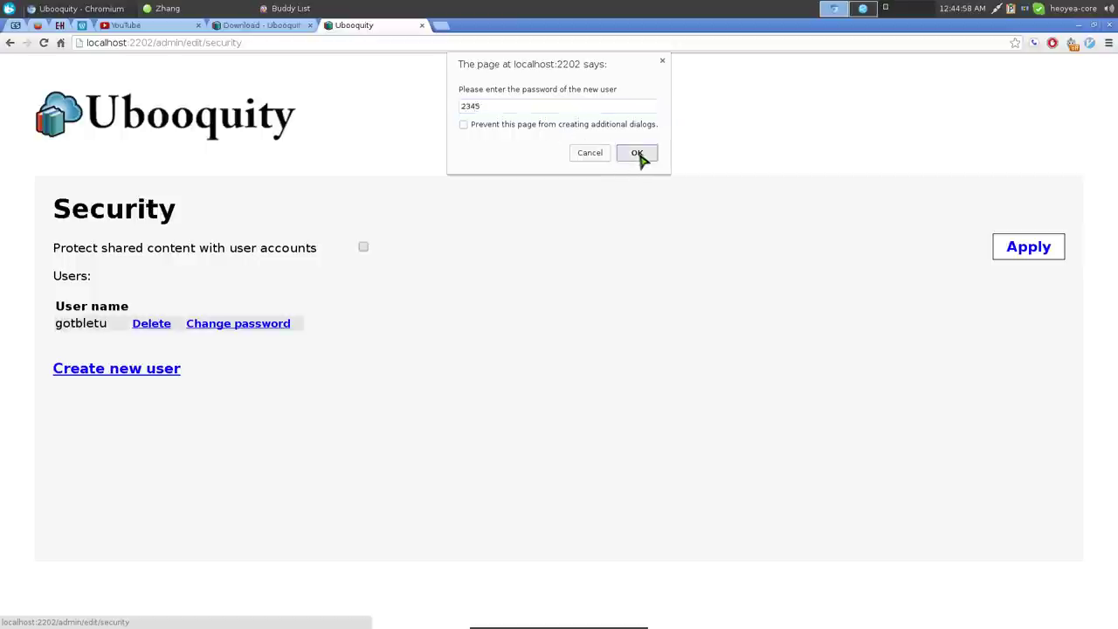
{"action": "left_click", "coordinate": [96, 197]}
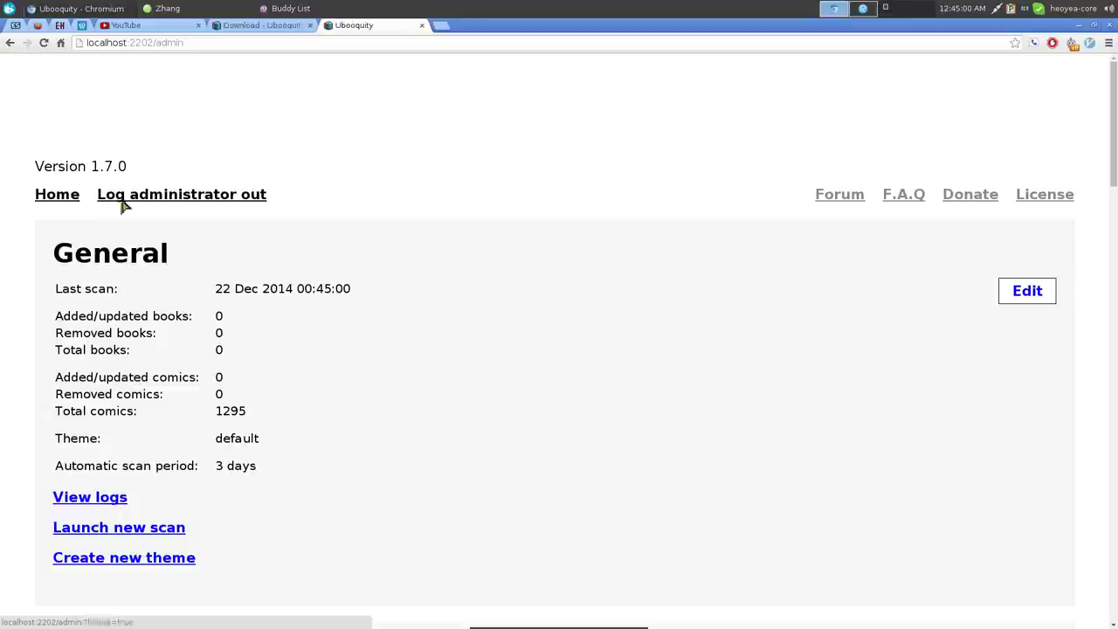
{"action": "scroll", "coordinate": [1081, 462], "scroll_direction": "down", "scroll_amount": 18}
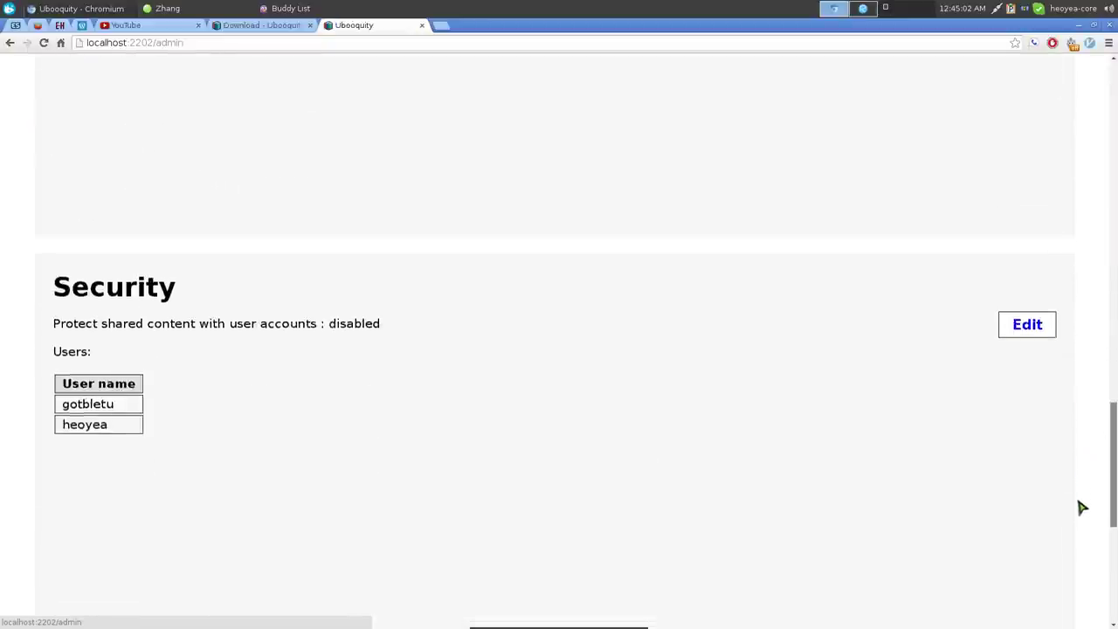
{"action": "left_click_drag", "start_coordinate": [131, 320], "coordinate": [61, 343]}
{"action": "left_click", "coordinate": [111, 345]}
{"action": "left_click", "coordinate": [273, 347]}
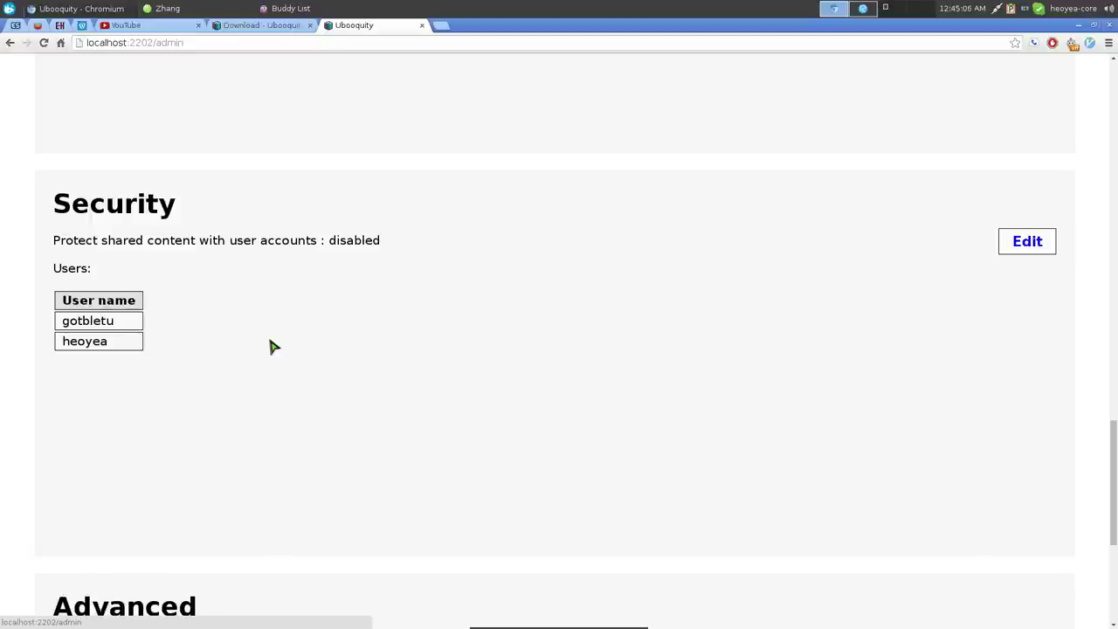
{"action": "mouse_move", "coordinate": [1111, 480]}
{"action": "left_mouse_down"}
{"action": "mouse_move", "coordinate": [1103, 370]}
{"action": "mouse_move", "coordinate": [1098, 469]}
{"action": "left_mouse_up"}
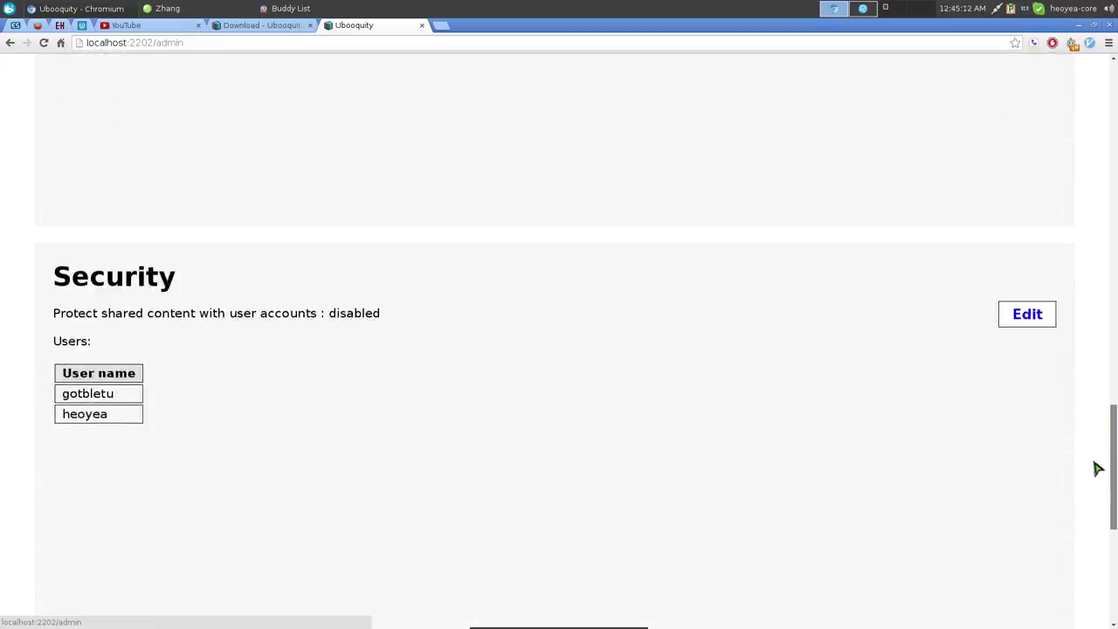
{"action": "left_click_drag", "start_coordinate": [1098, 469], "coordinate": [1101, 277]}
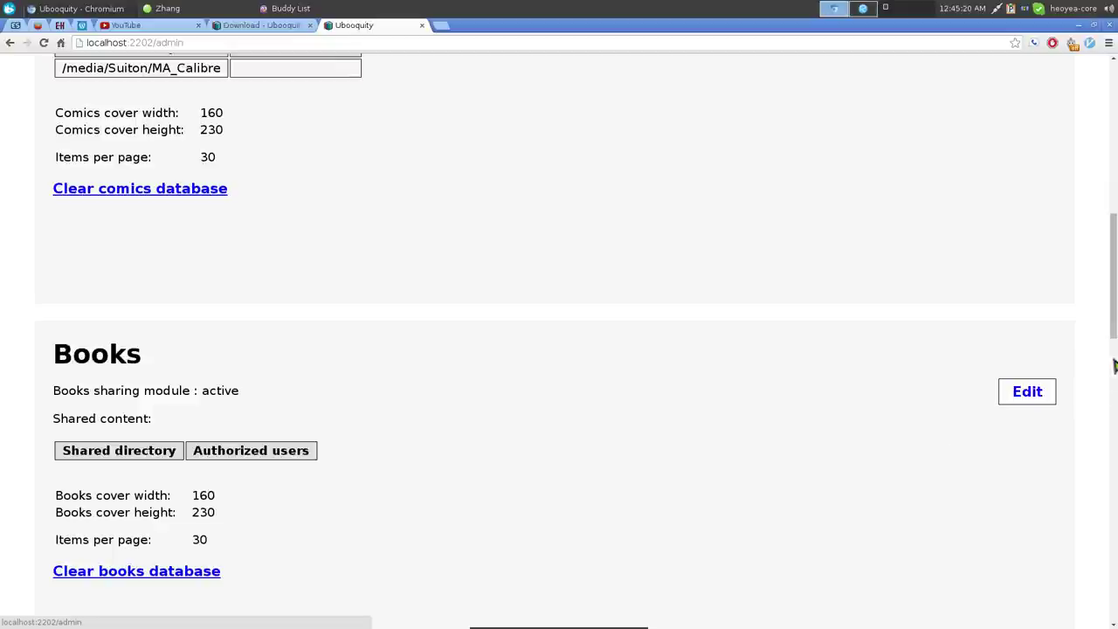
{"action": "left_click_drag", "start_coordinate": [1114, 326], "coordinate": [1114, 273]}
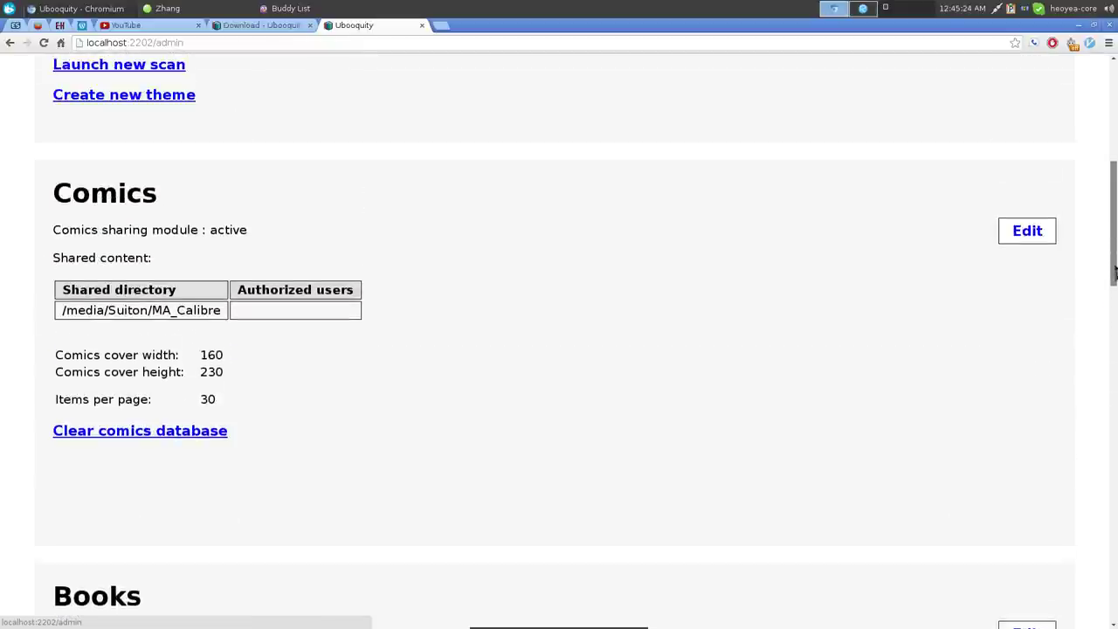
{"action": "scroll", "coordinate": [879, 297], "scroll_direction": "up", "scroll_amount": 2}
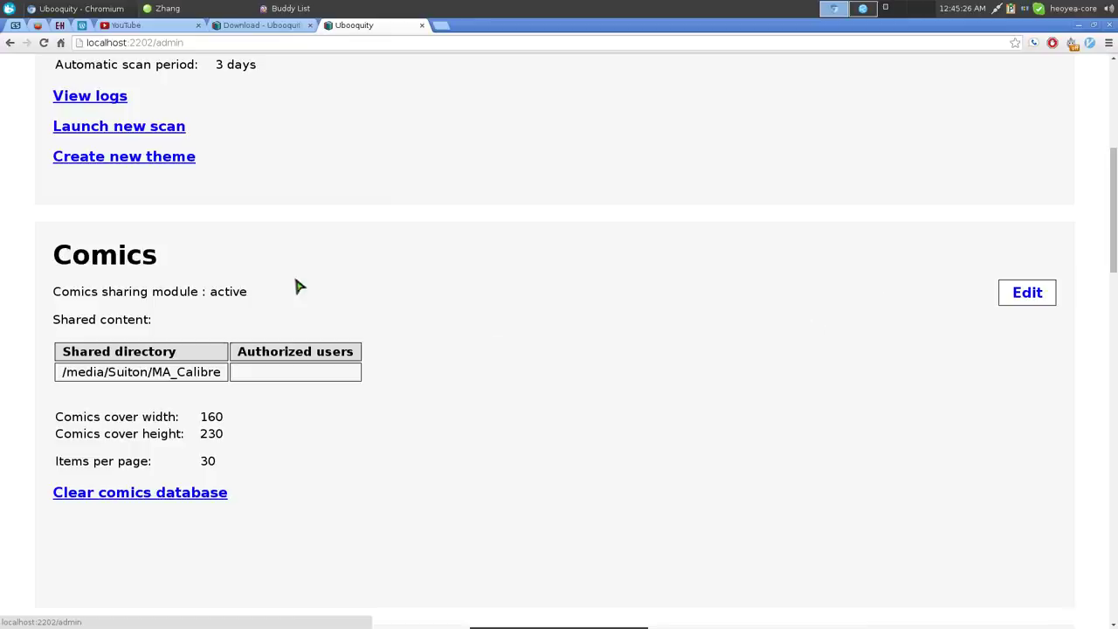
Step: Open Comics settings for editing and place the cursor in the /media/Suiton/MA_Calibre shared directory list
{"action": "left_click", "coordinate": [1027, 294]}
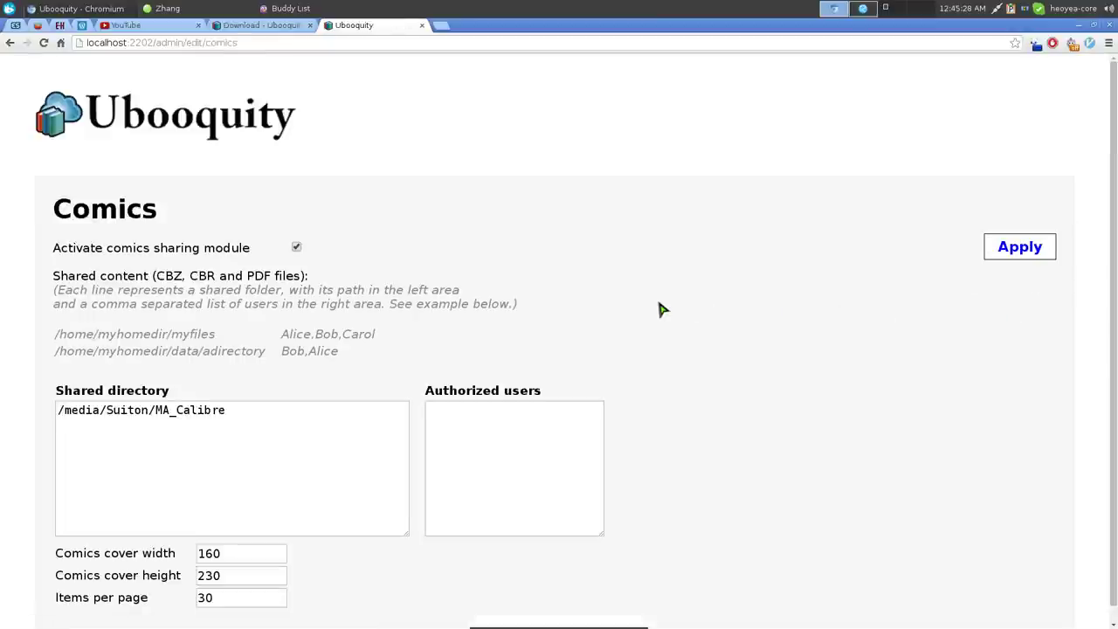
{"action": "left_click_drag", "start_coordinate": [54, 260], "coordinate": [417, 262]}
{"action": "left_click", "coordinate": [762, 308]}
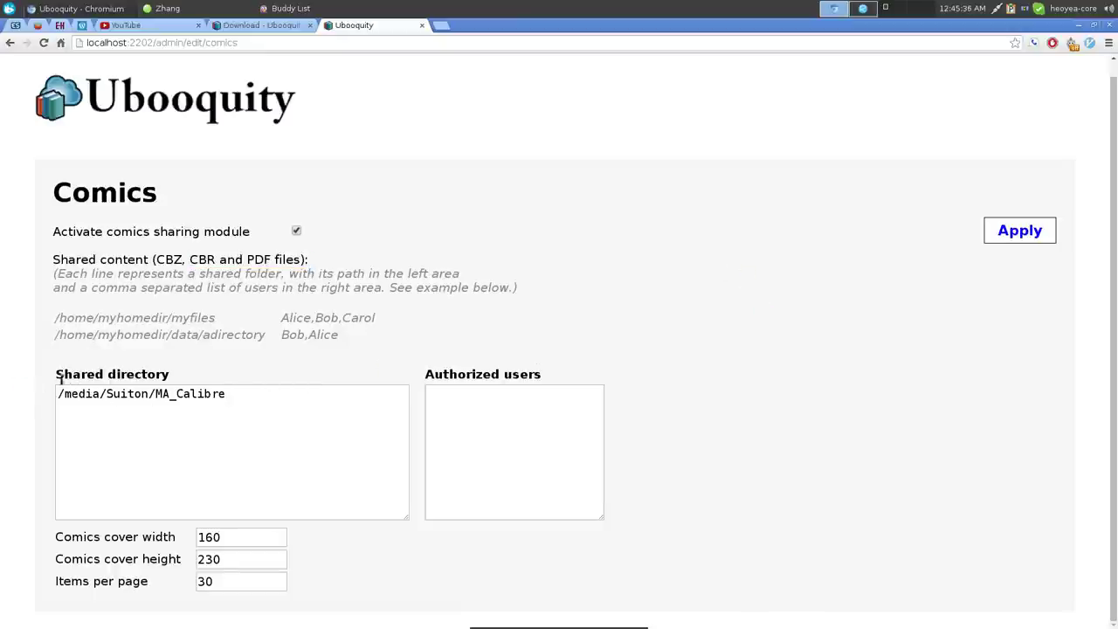
{"action": "left_click_drag", "start_coordinate": [58, 378], "coordinate": [175, 381]}
{"action": "left_click", "coordinate": [135, 395]}
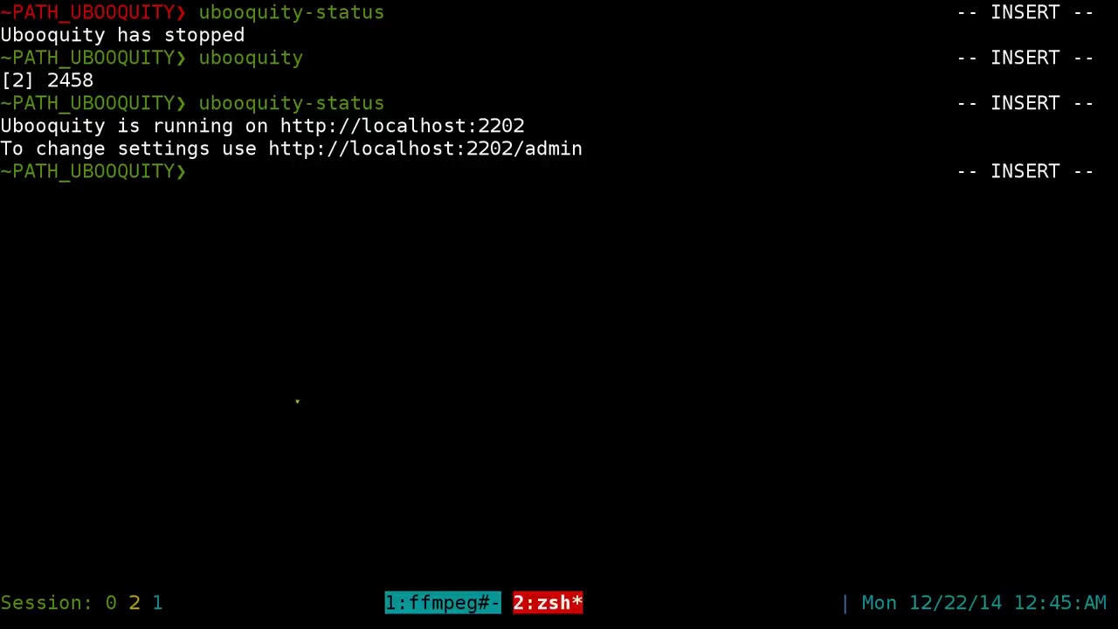
Step: Change into /media/Suiton/MA_Calibre and list its folders with ls
{"action": "type", "text": "cd"}
{"action": "key", "text": "Return"}
{"action": "key", "text": "ctrl+l"}
{"action": "type", "text": "cd "}
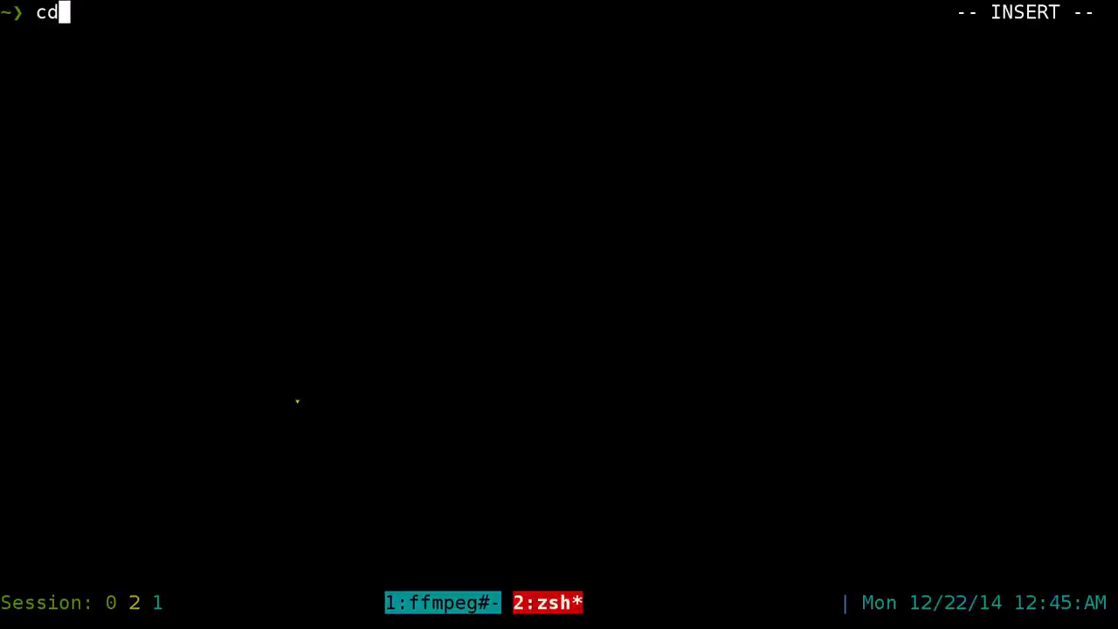
{"action": "type", "text": "/med"}
{"action": "key", "text": "Tab"}
{"action": "type", "text": "S"}
{"action": "key", "text": "Tab"}
{"action": "type", "text": "MA_Cal"}
{"action": "key", "text": "Tab"}
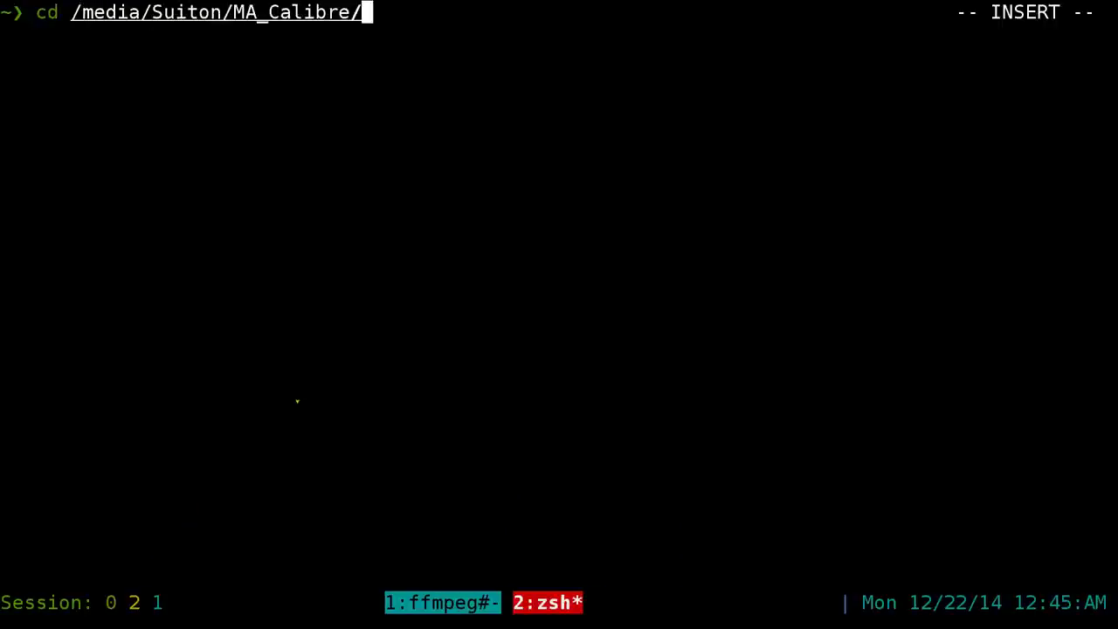
{"action": "key", "text": "Return"}
{"action": "type", "text": "ls"}
{"action": "key", "text": "Return"}
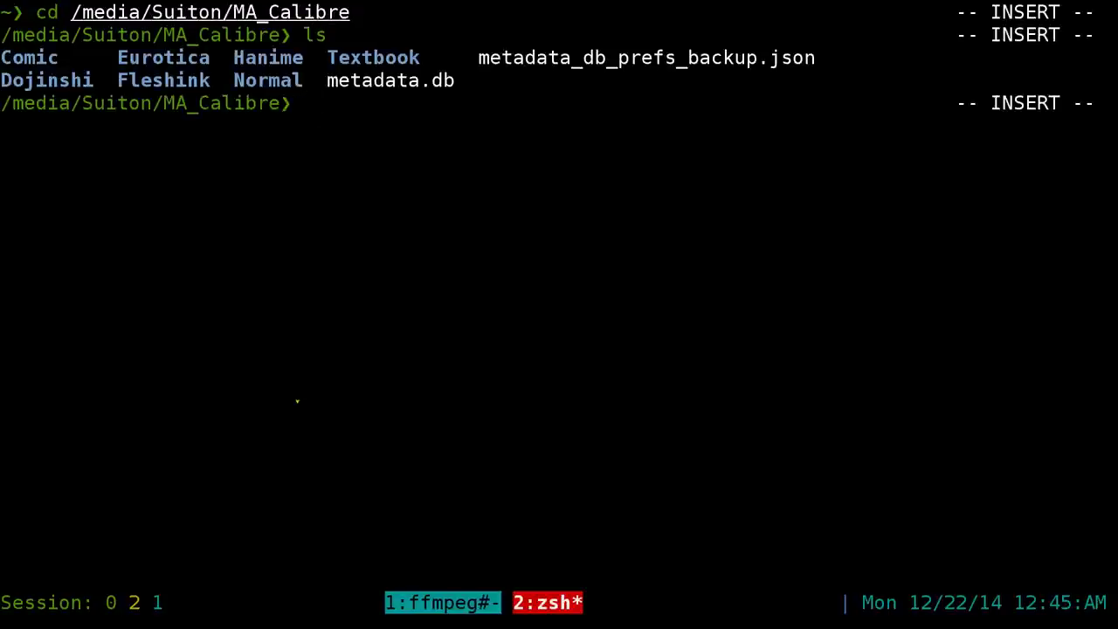
Step: Copy the MA_Calibre path and paste it into the Shared directory field
{"action": "left_click_drag", "start_coordinate": [281, 35], "coordinate": [1, 35]}
{"action": "key", "text": "ctrl+c"}
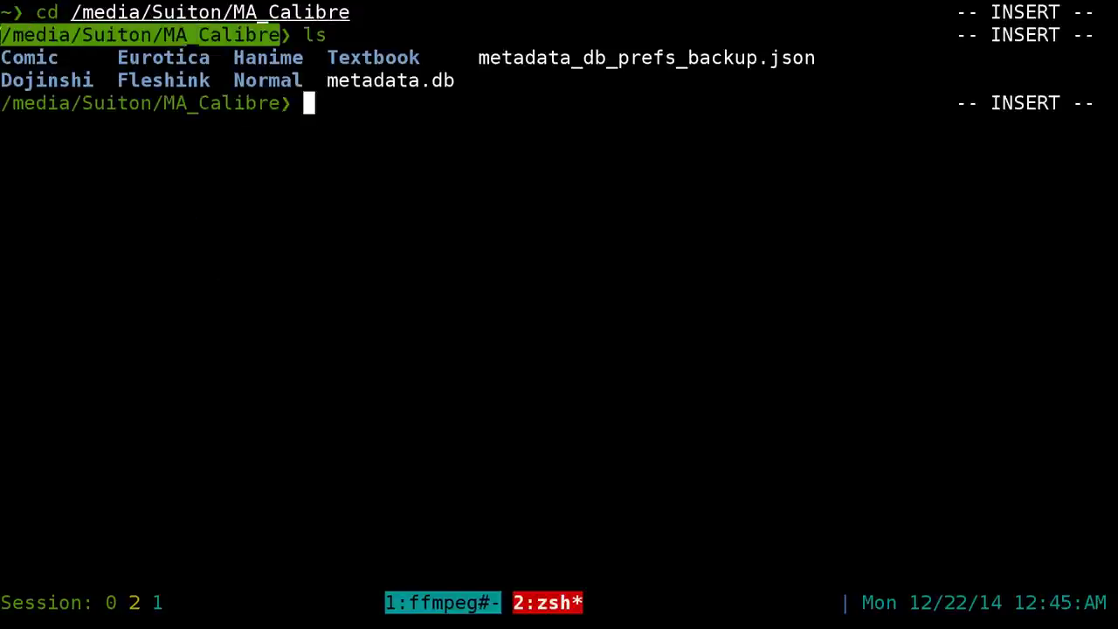
{"action": "key", "text": "alt+Tab"}
{"action": "middle_click", "coordinate": [225, 399]}
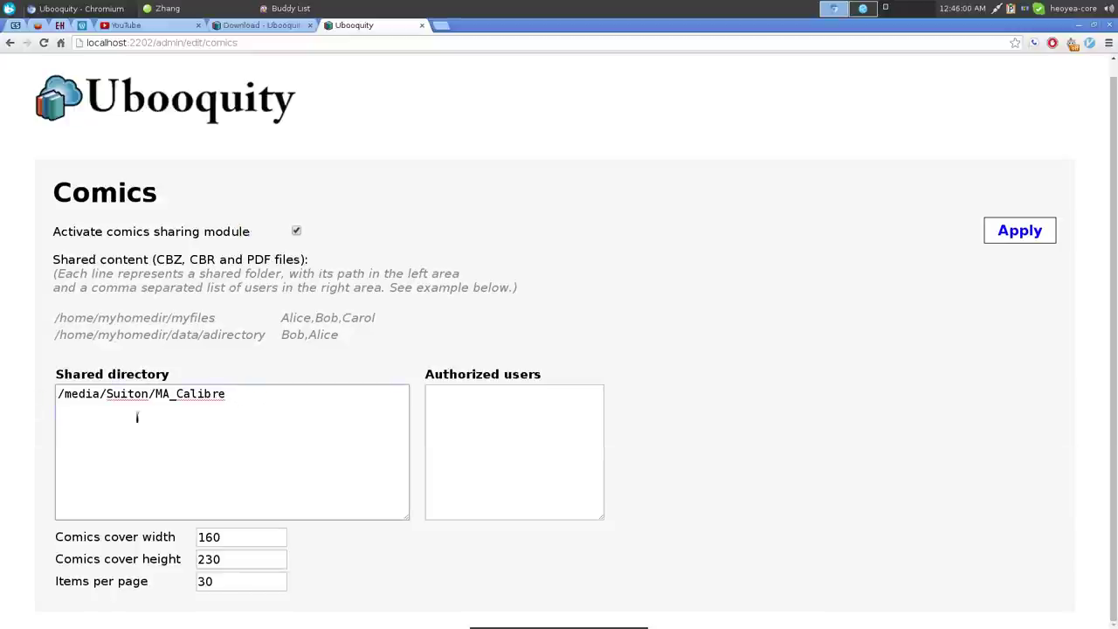
Step: Authorize the user for MA_Calibre and add /media/Suiton/Downloads as a second shared directory
{"action": "left_click", "coordinate": [471, 398]}
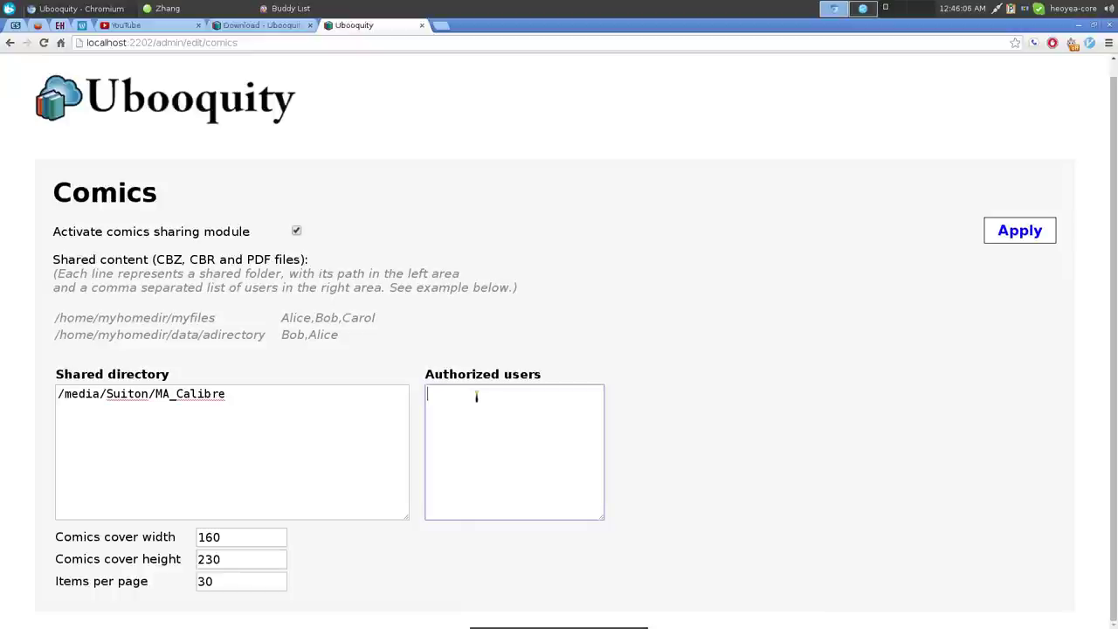
{"action": "type", "text": "gotbletu"}
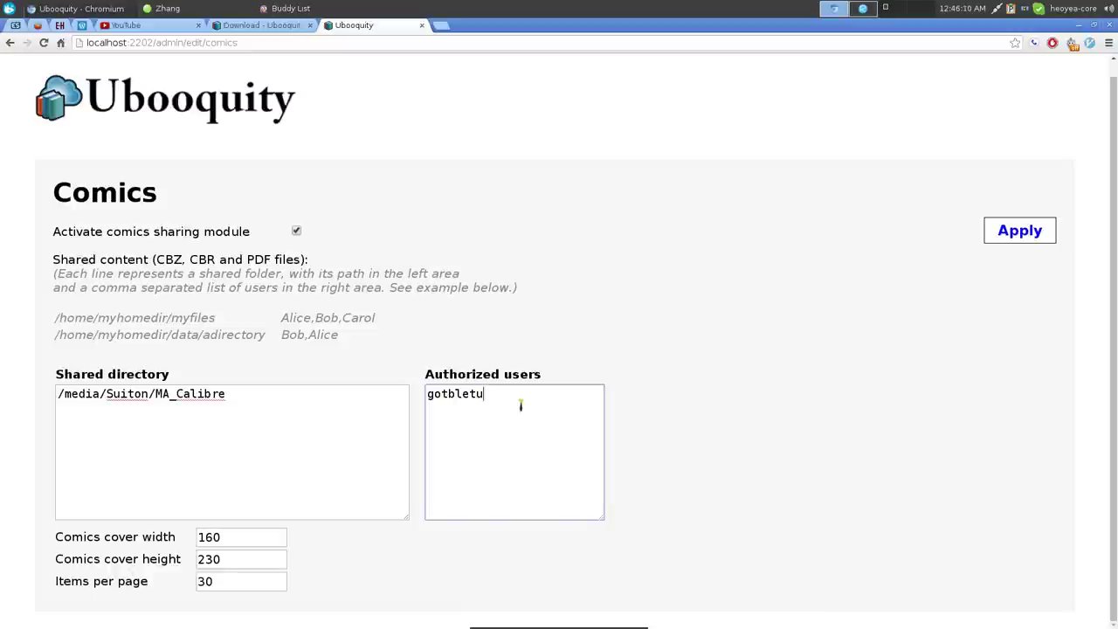
{"action": "type", "text": ",heoyea"}
{"action": "left_click_drag", "start_coordinate": [245, 402], "coordinate": [27, 396]}
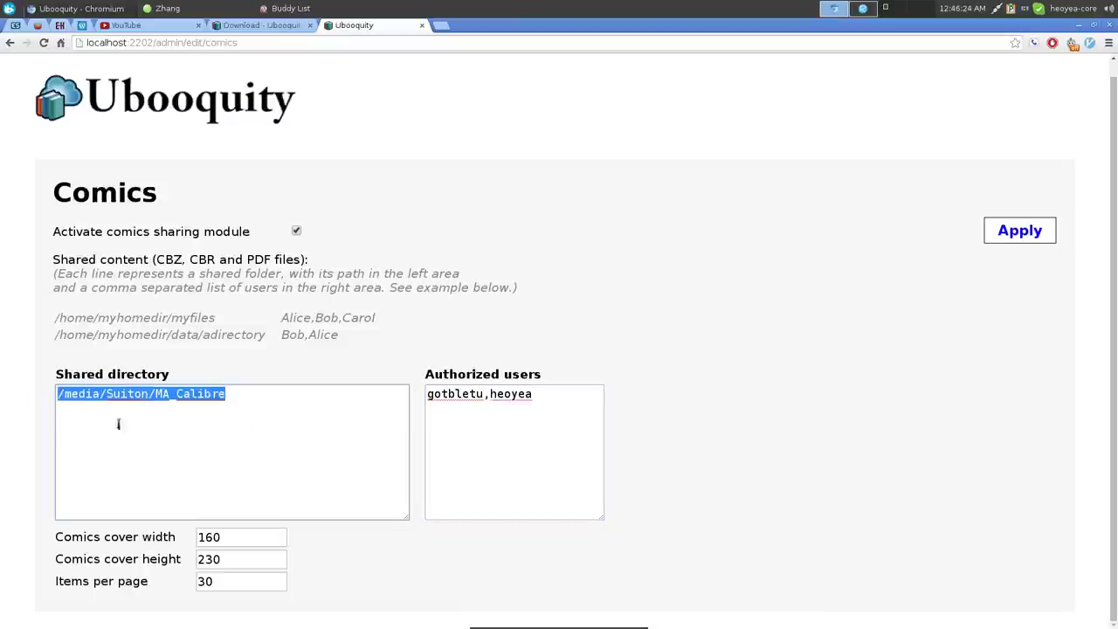
{"action": "key", "text": "ctrl+c"}
{"action": "left_click", "coordinate": [265, 406]}
{"action": "key", "text": "Return"}
{"action": "key", "text": "ctrl+v"}
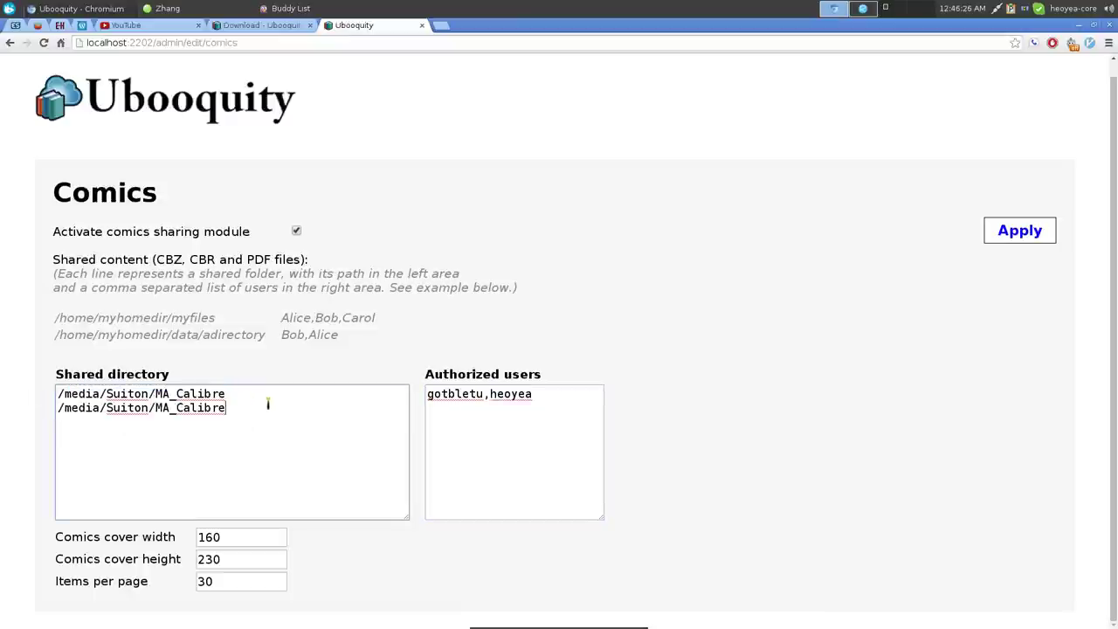
{"action": "left_click_drag", "start_coordinate": [155, 412], "coordinate": [238, 419]}
{"action": "type", "text": "Downloads"}
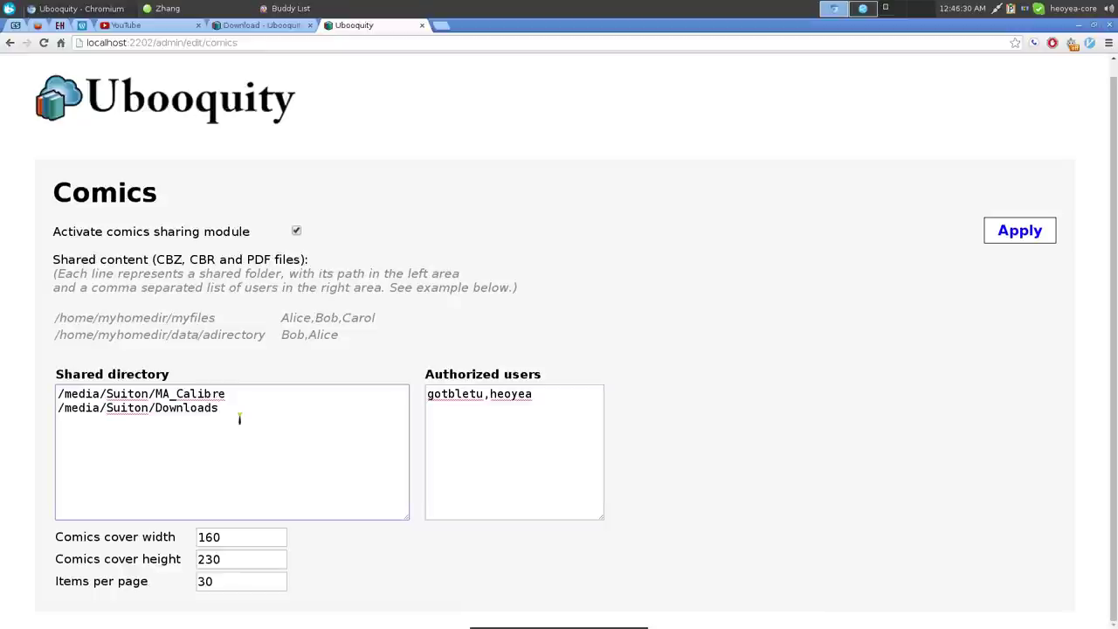
Step: Enter the authorized user for the Downloads folder and go back to the admin overview
{"action": "left_click", "coordinate": [501, 420]}
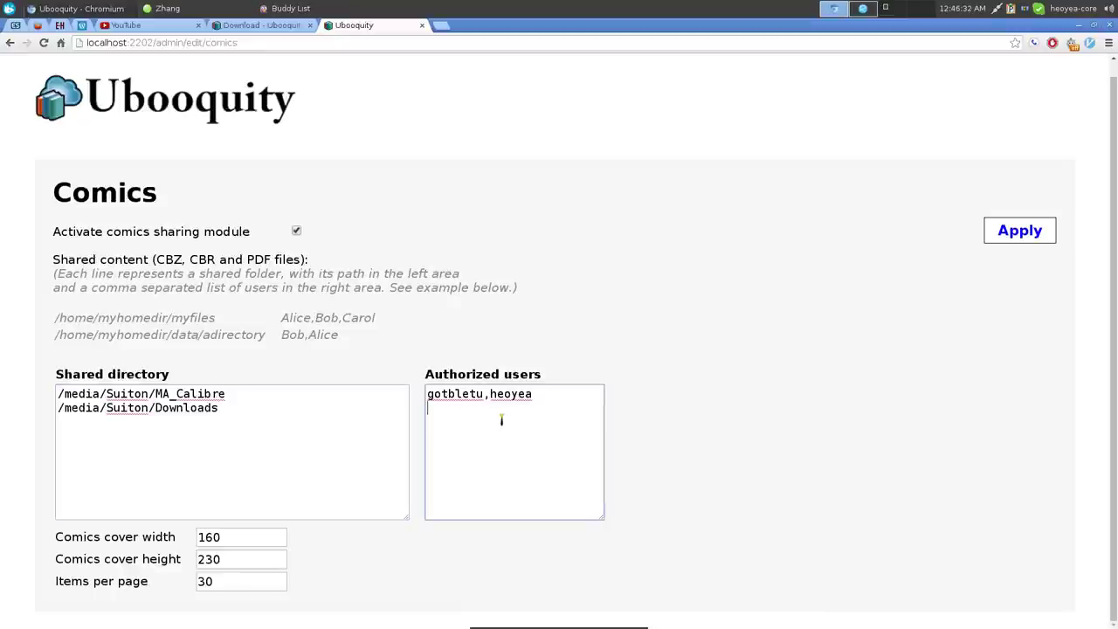
{"action": "type", "text": "gotbletu"}
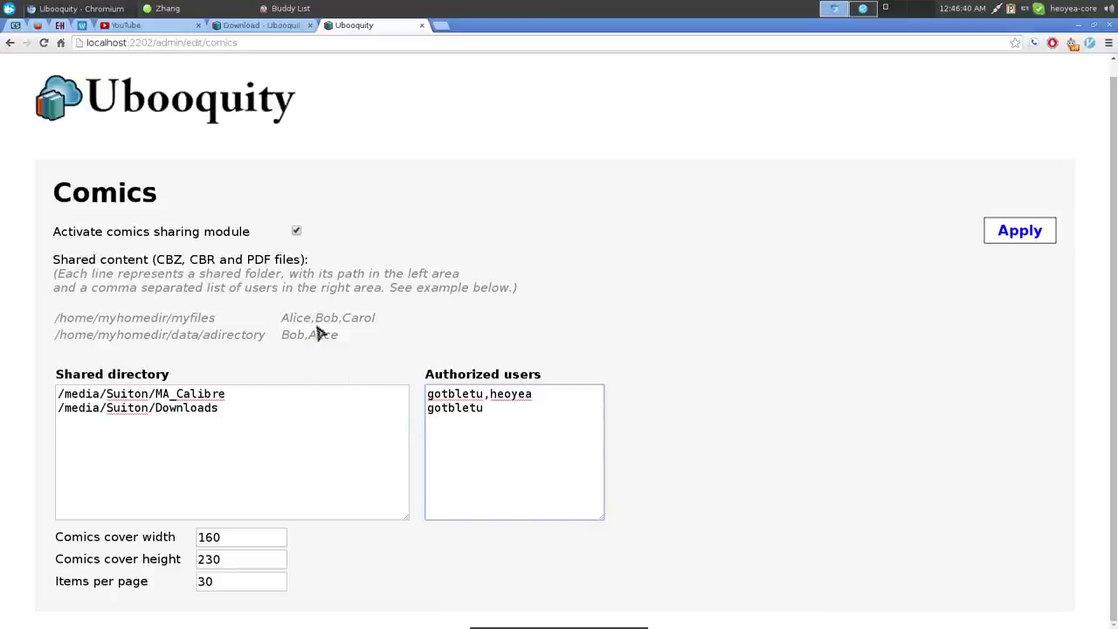
{"action": "left_click_drag", "start_coordinate": [355, 336], "coordinate": [45, 332]}
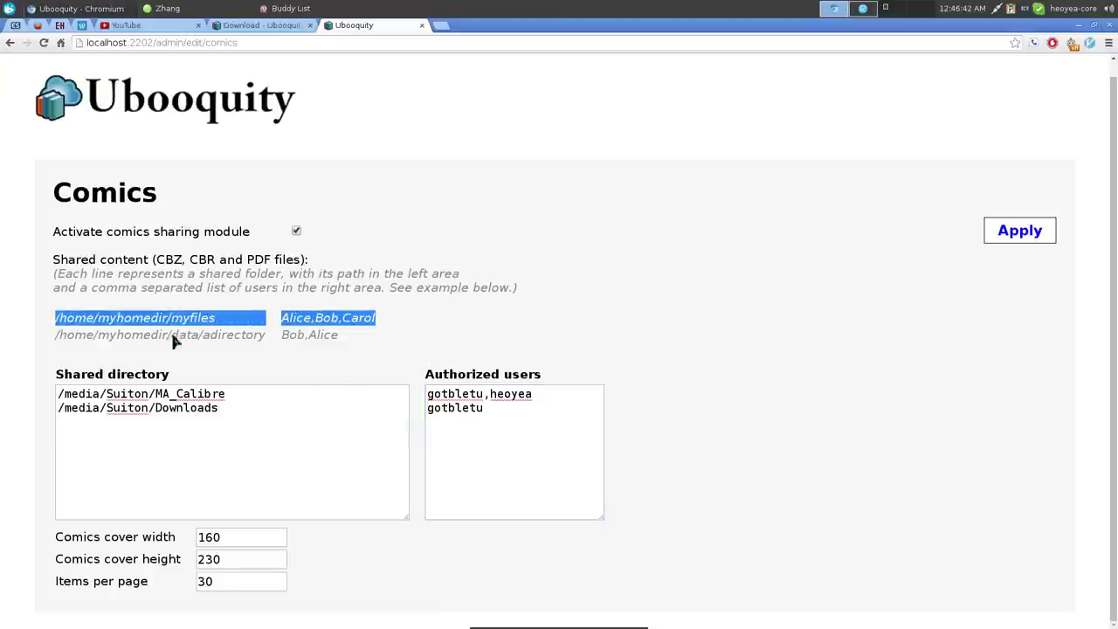
{"action": "left_click", "coordinate": [450, 346]}
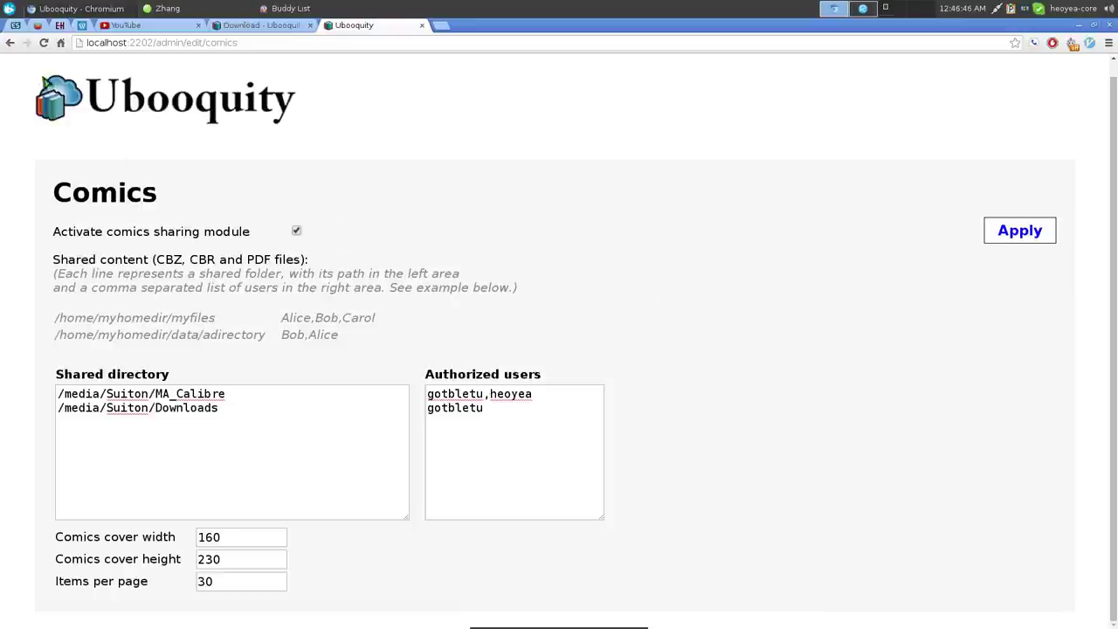
{"action": "left_click", "coordinate": [11, 43]}
Step: Review General settings, keeping the 3 days scan period and default theme unchanged
{"action": "scroll", "coordinate": [515, 382], "scroll_direction": "up", "scroll_amount": 5}
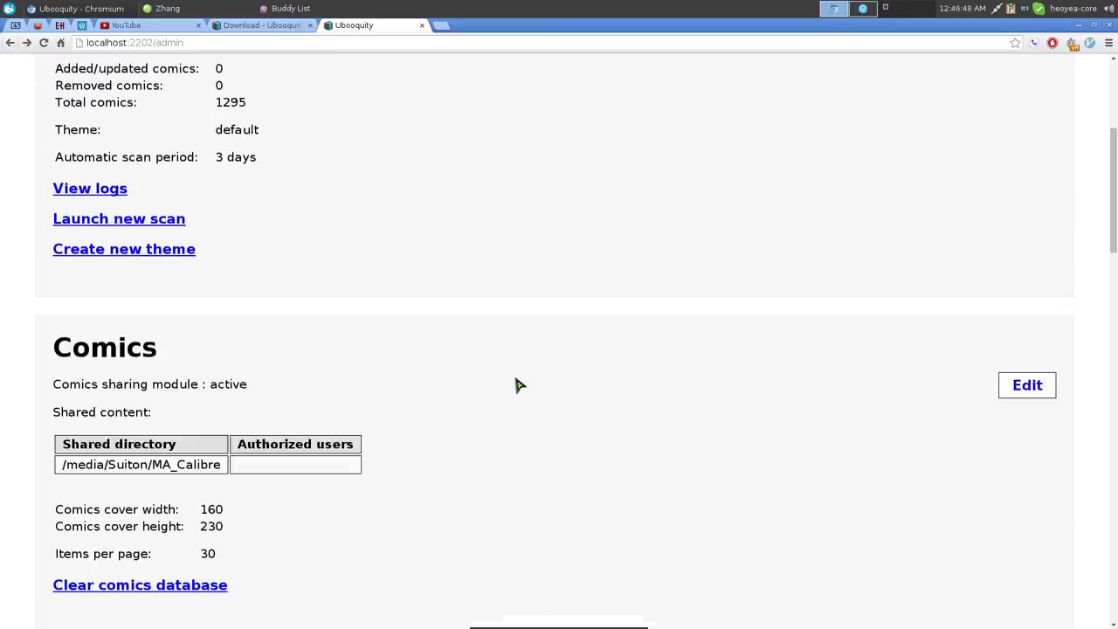
{"action": "scroll", "coordinate": [516, 384], "scroll_direction": "down", "scroll_amount": 2}
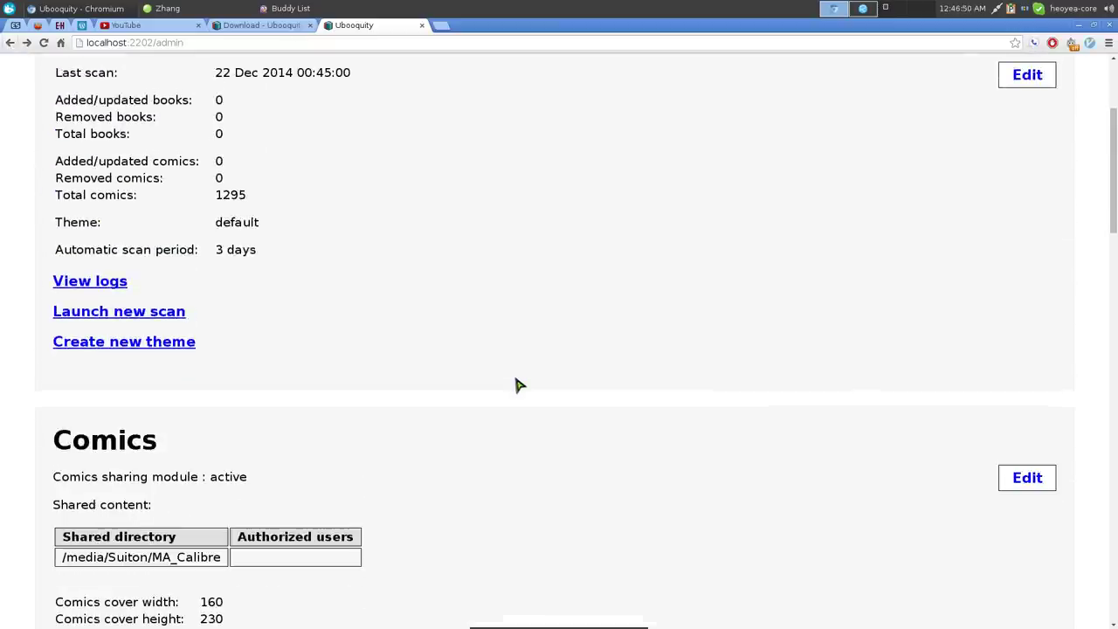
{"action": "scroll", "coordinate": [428, 517], "scroll_direction": "down", "scroll_amount": 1}
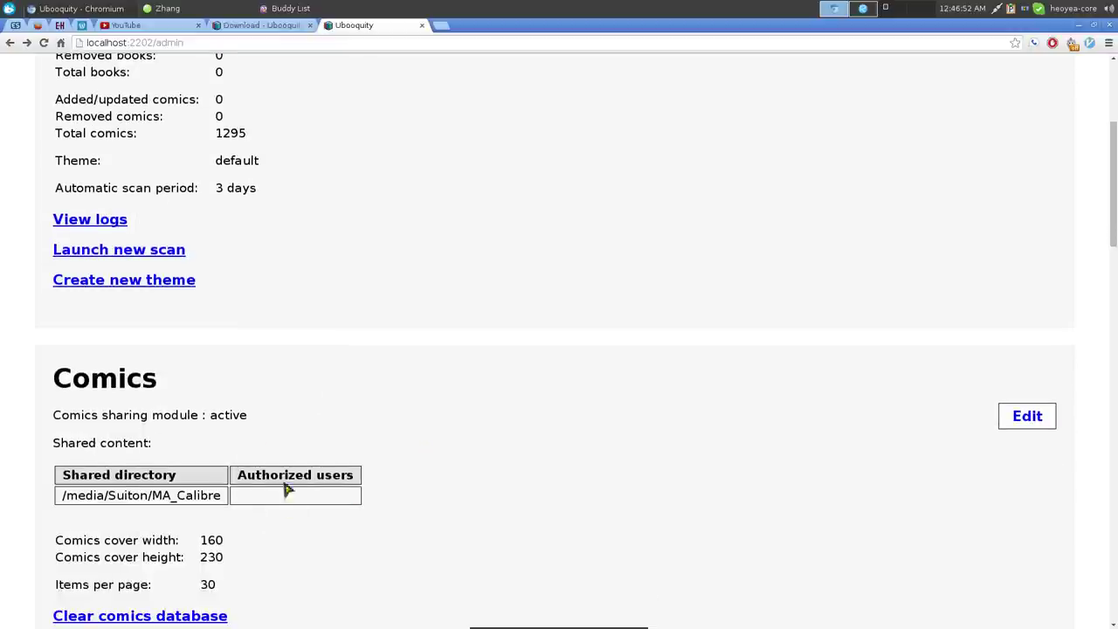
{"action": "scroll", "coordinate": [494, 483], "scroll_direction": "up", "scroll_amount": 2}
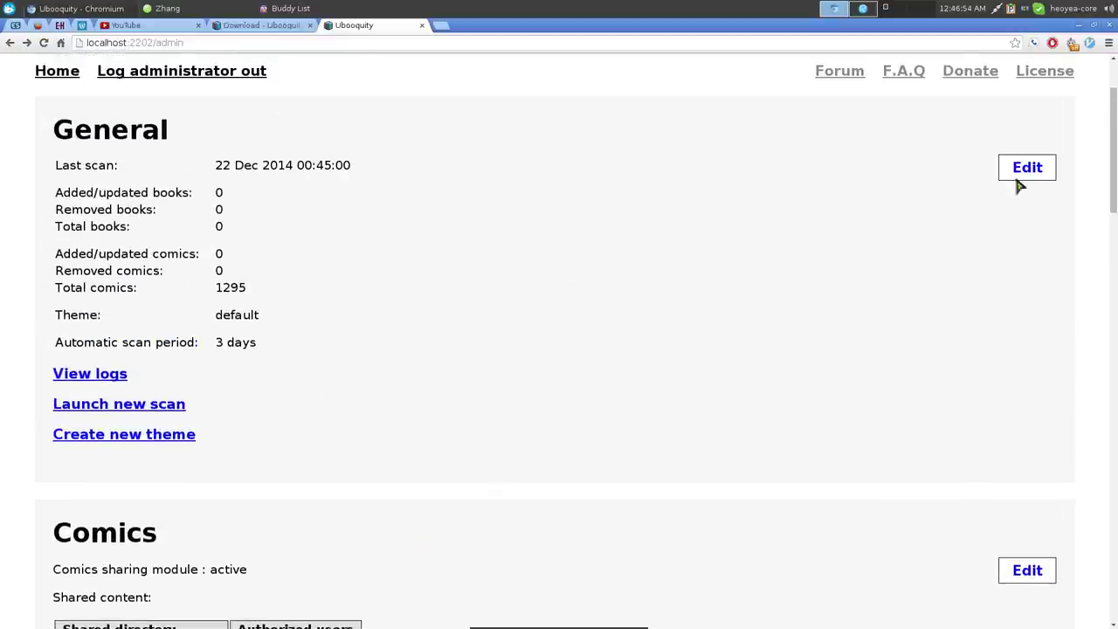
{"action": "left_click", "coordinate": [1022, 173]}
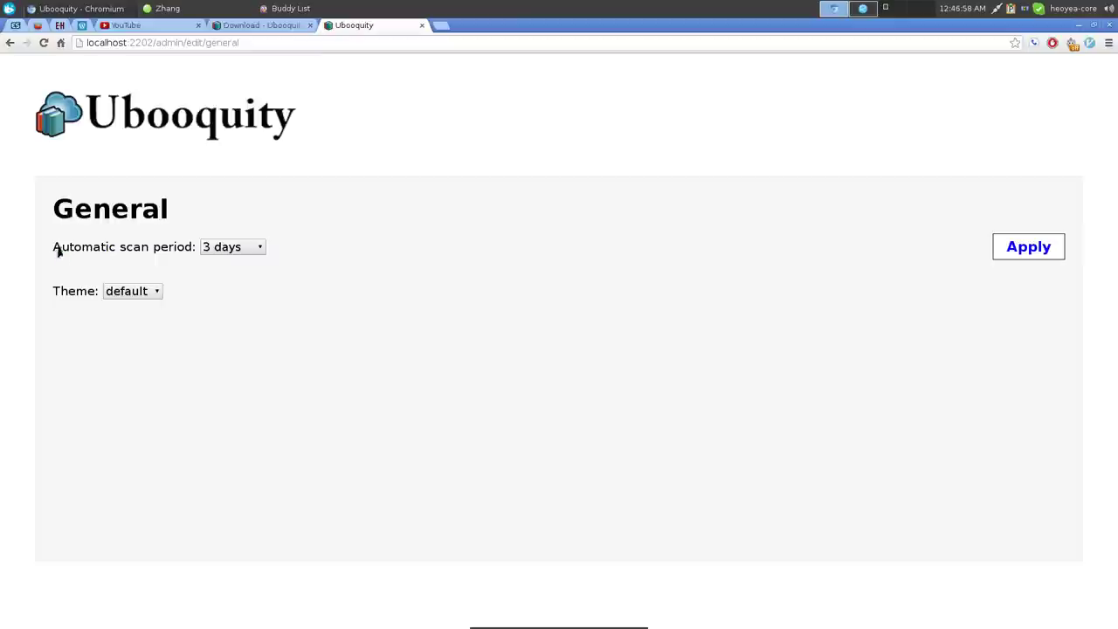
{"action": "left_click_drag", "start_coordinate": [58, 249], "coordinate": [153, 248]}
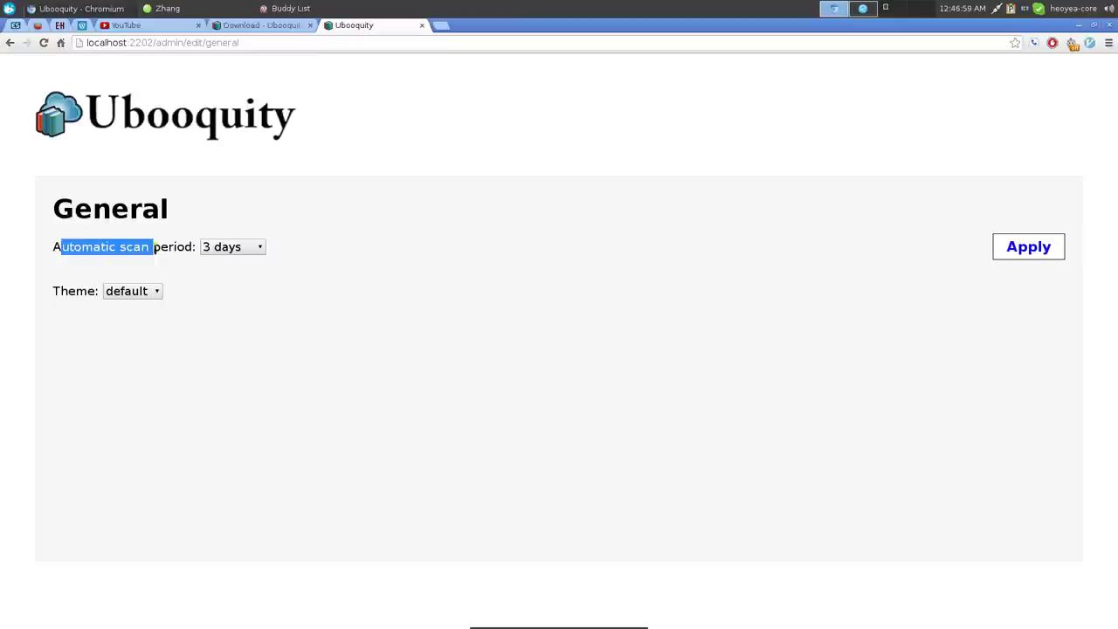
{"action": "left_click", "coordinate": [238, 251]}
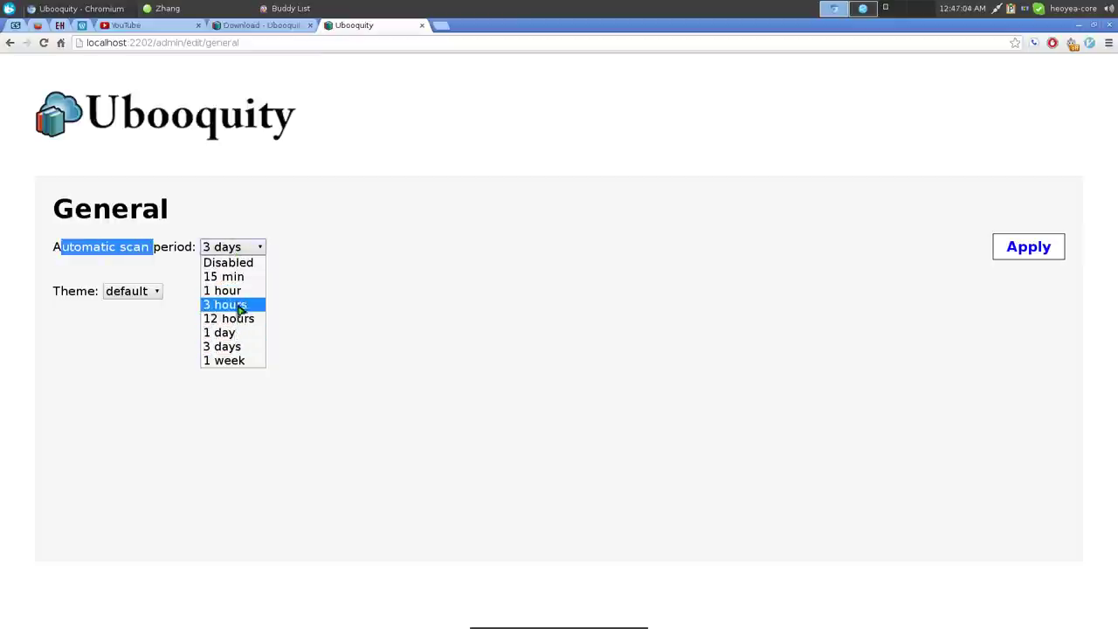
{"action": "left_click", "coordinate": [468, 325]}
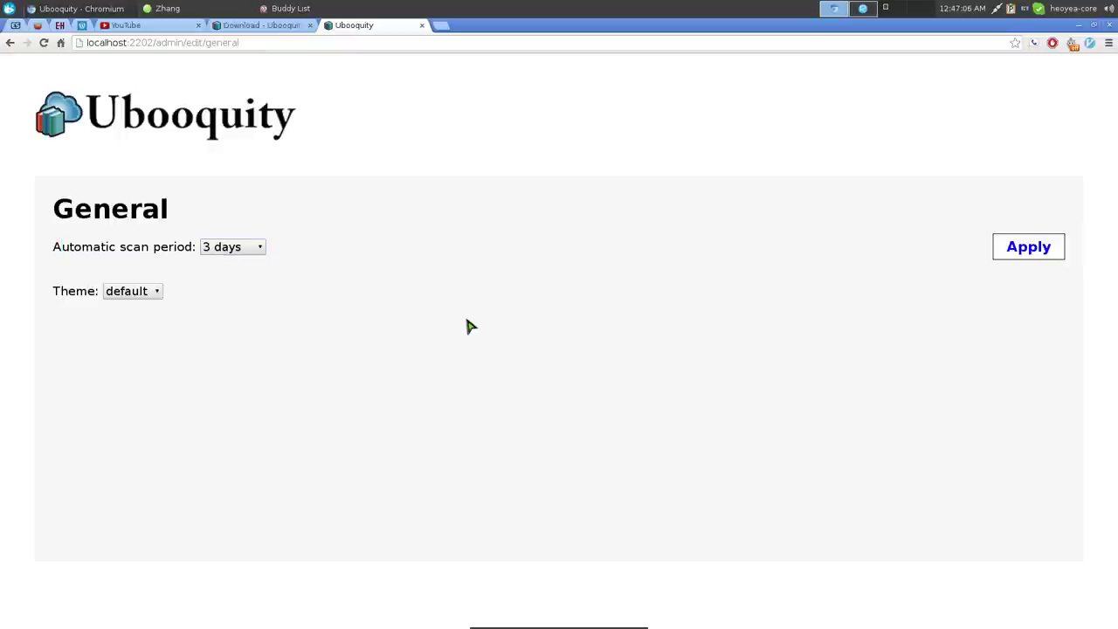
{"action": "left_click", "coordinate": [155, 292]}
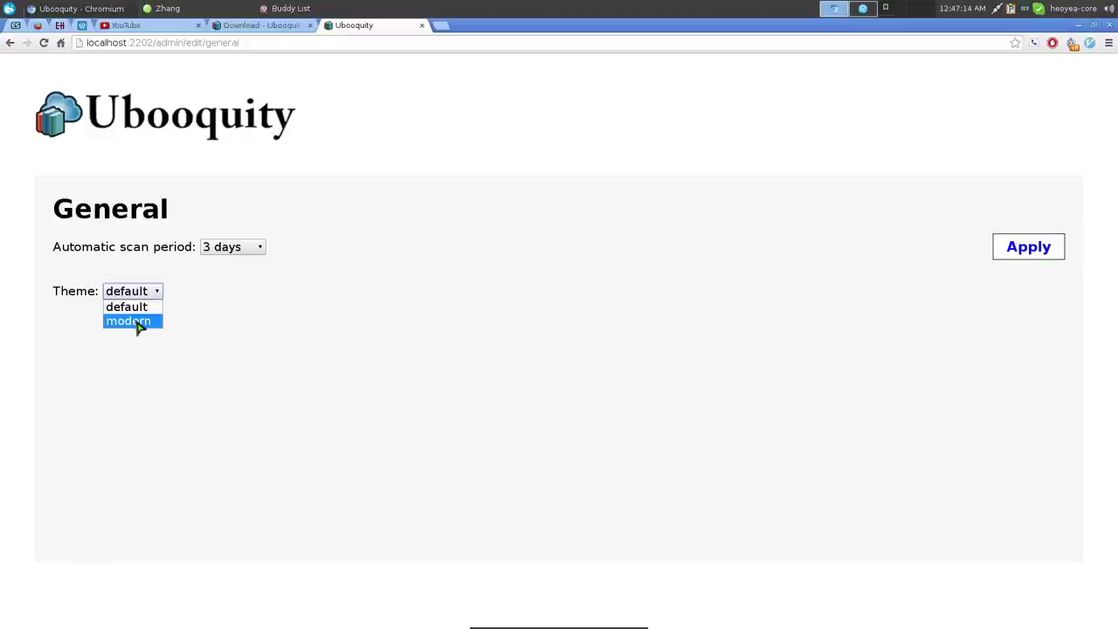
{"action": "left_click", "coordinate": [375, 326]}
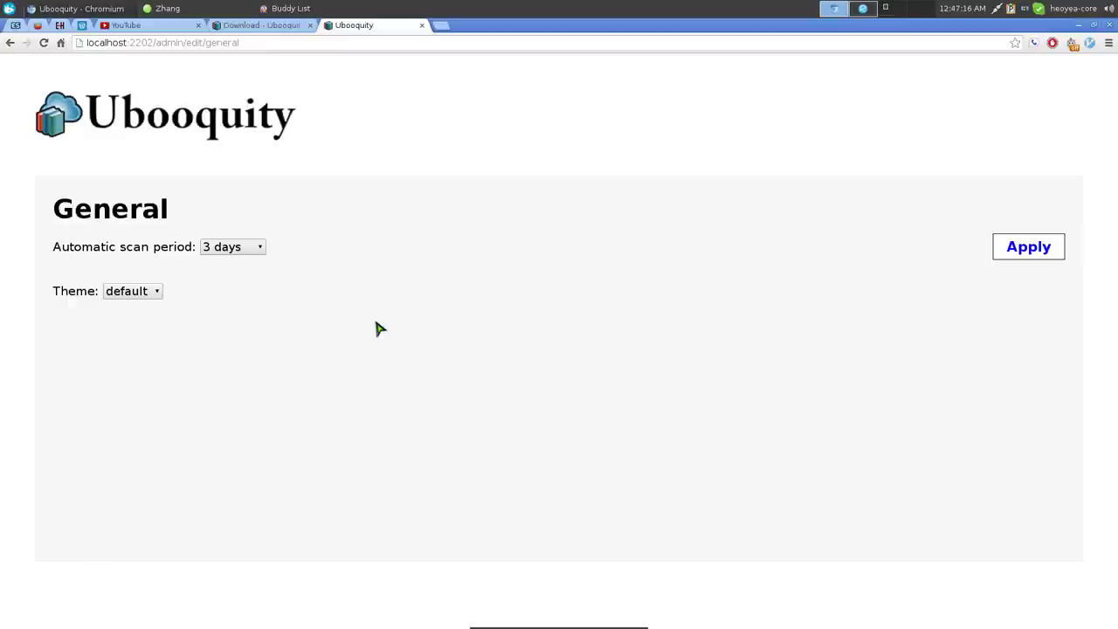
{"action": "left_click", "coordinate": [11, 47]}
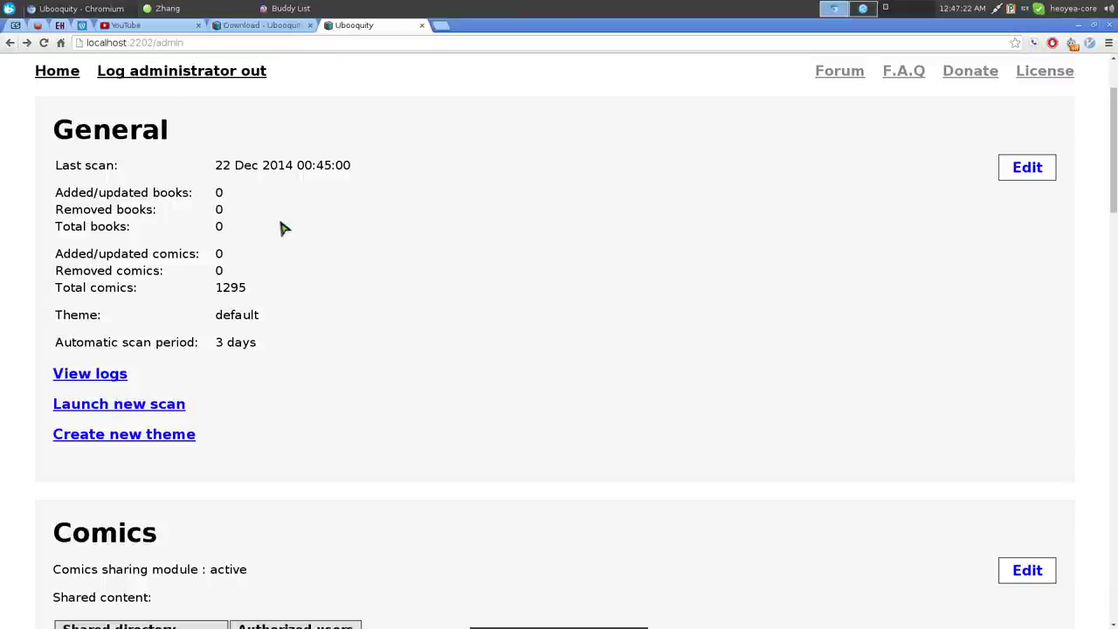
Step: Launch a new library scan from the admin overview and close the scan progress tab
{"action": "left_click_drag", "start_coordinate": [77, 347], "coordinate": [283, 352]}
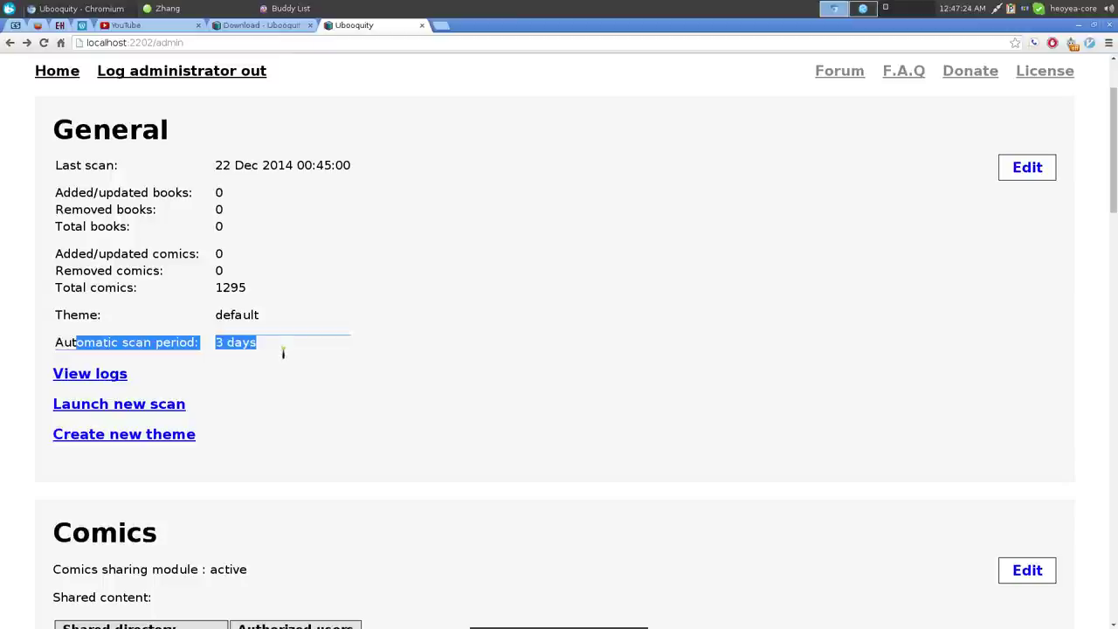
{"action": "left_click", "coordinate": [277, 345]}
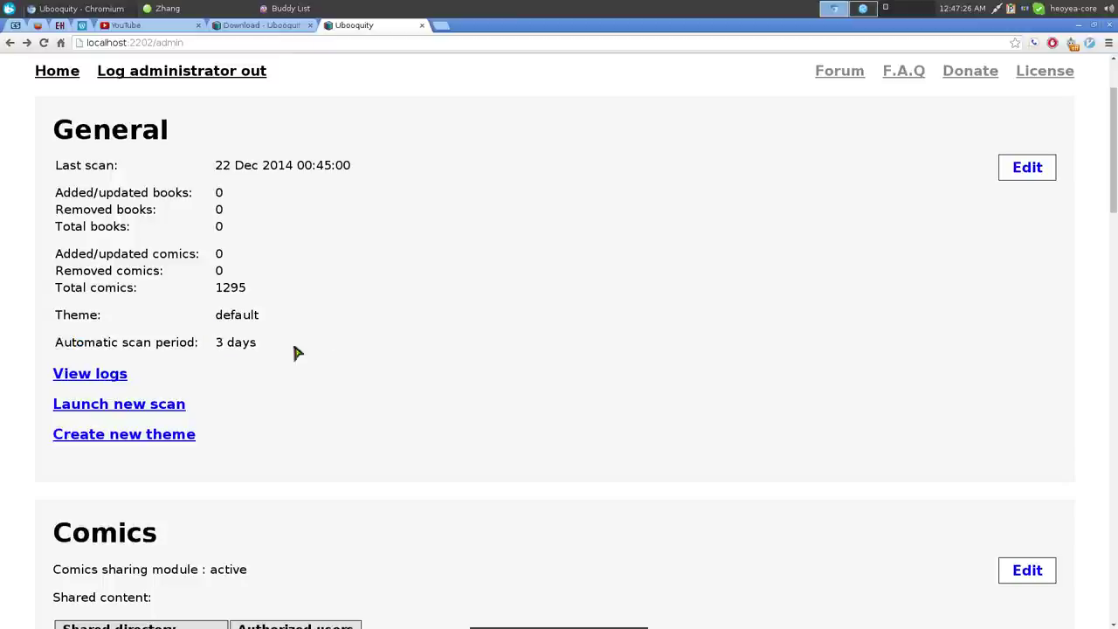
{"action": "left_click", "coordinate": [122, 412]}
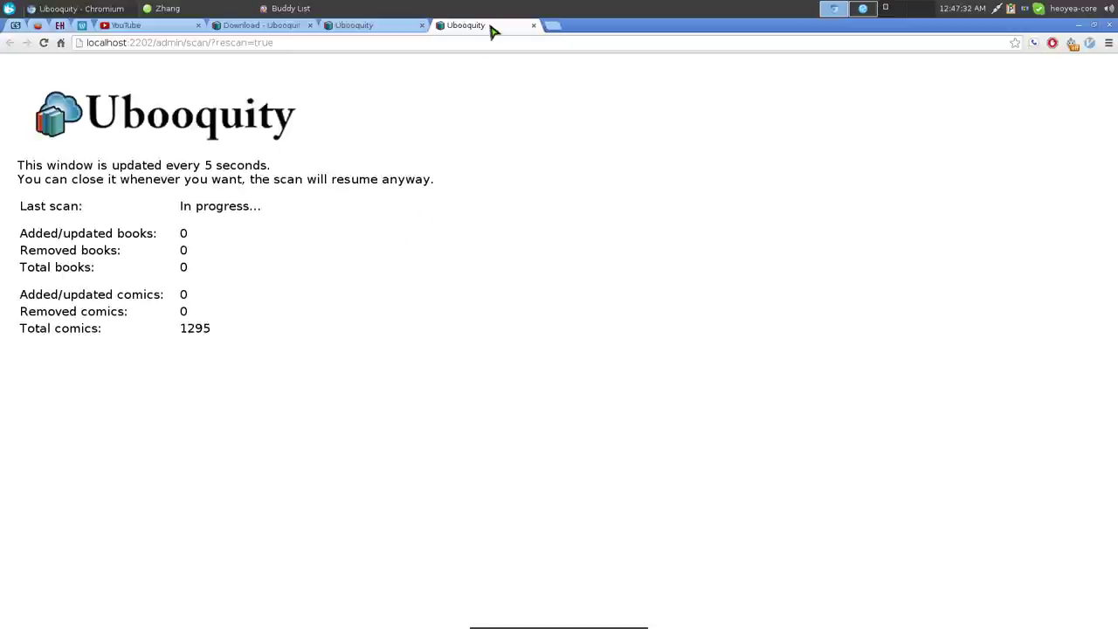
{"action": "middle_click", "coordinate": [492, 31]}
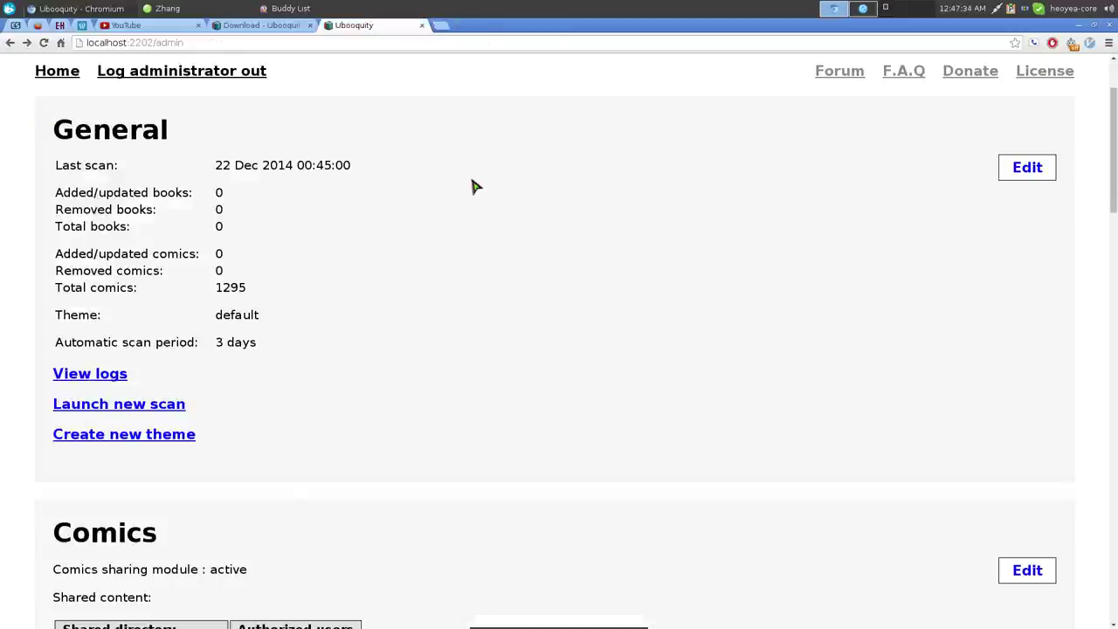
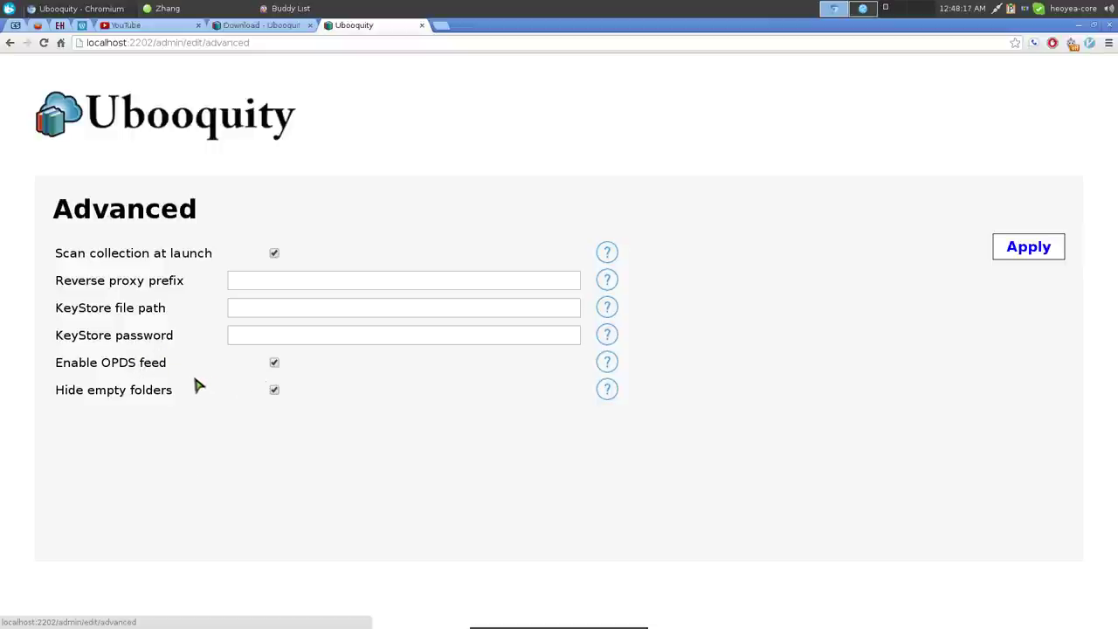
{"action": "double_click", "coordinate": [135, 365]}
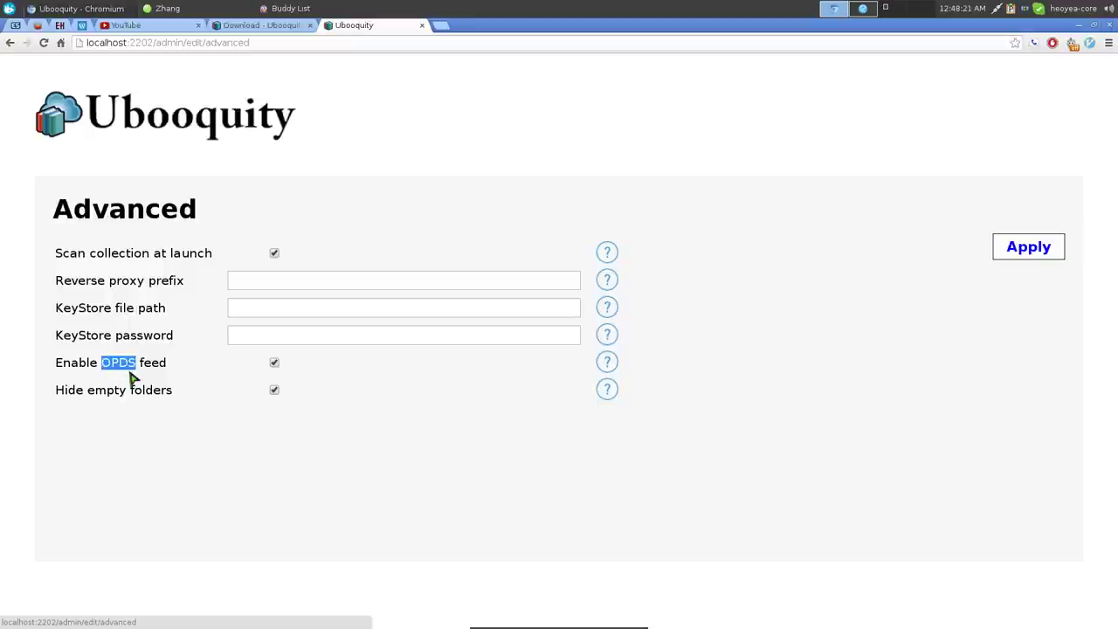
{"action": "left_click", "coordinate": [131, 369]}
{"action": "double_click", "coordinate": [118, 366]}
{"action": "left_click", "coordinate": [160, 438]}
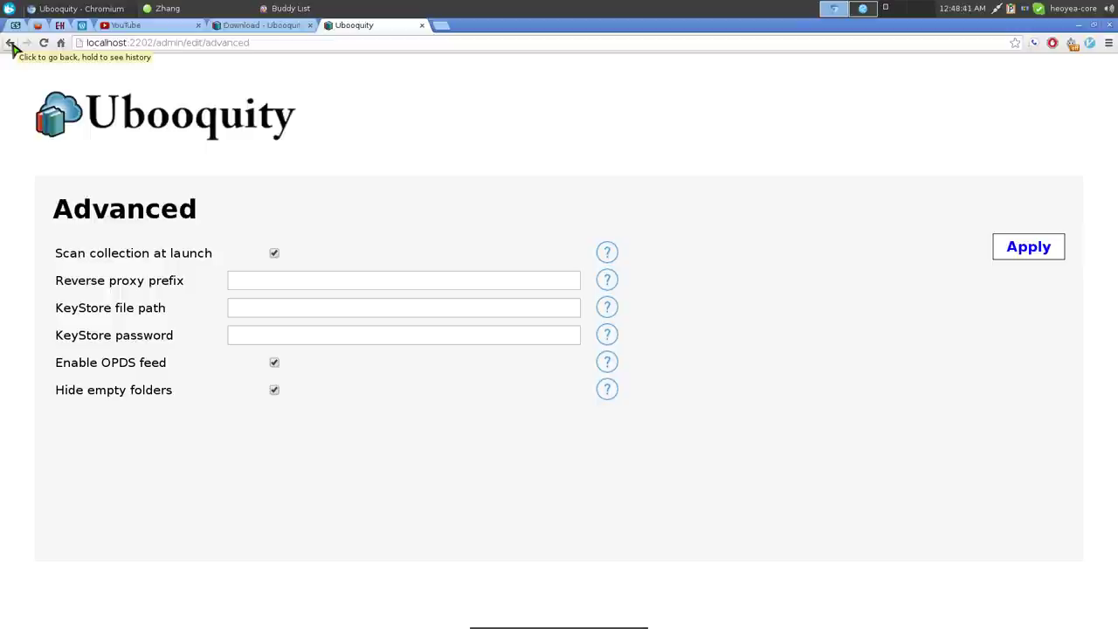
{"action": "left_click", "coordinate": [11, 44]}
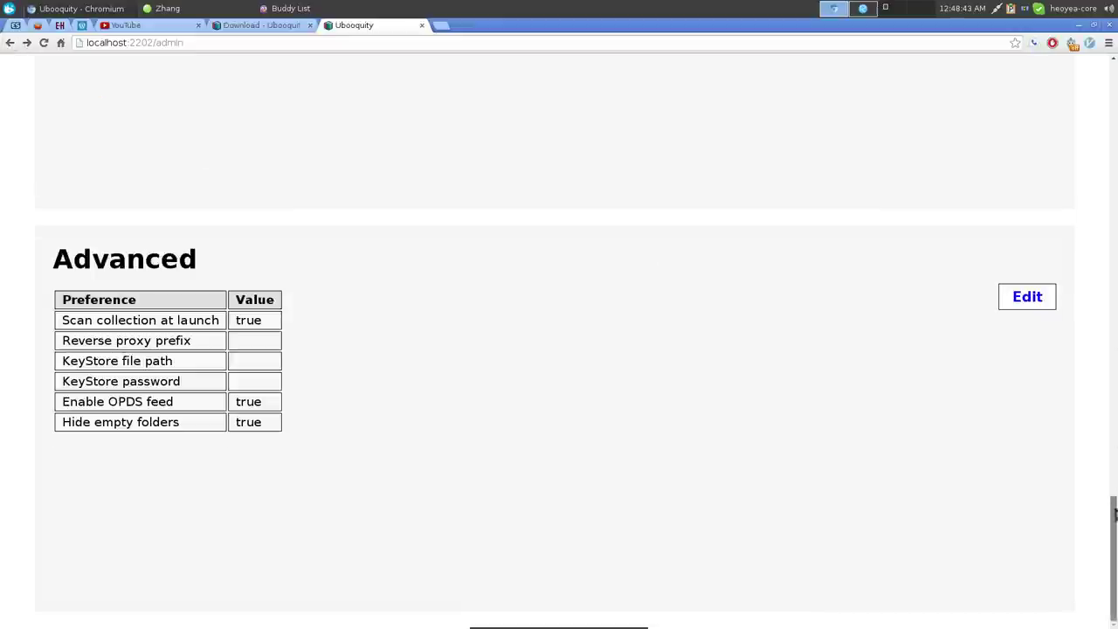
Step: Drop /admin from the URL to load the Ubooquity home page at localhost:2202, then return to the terminal
{"action": "left_click_drag", "start_coordinate": [1114, 513], "coordinate": [1078, 88]}
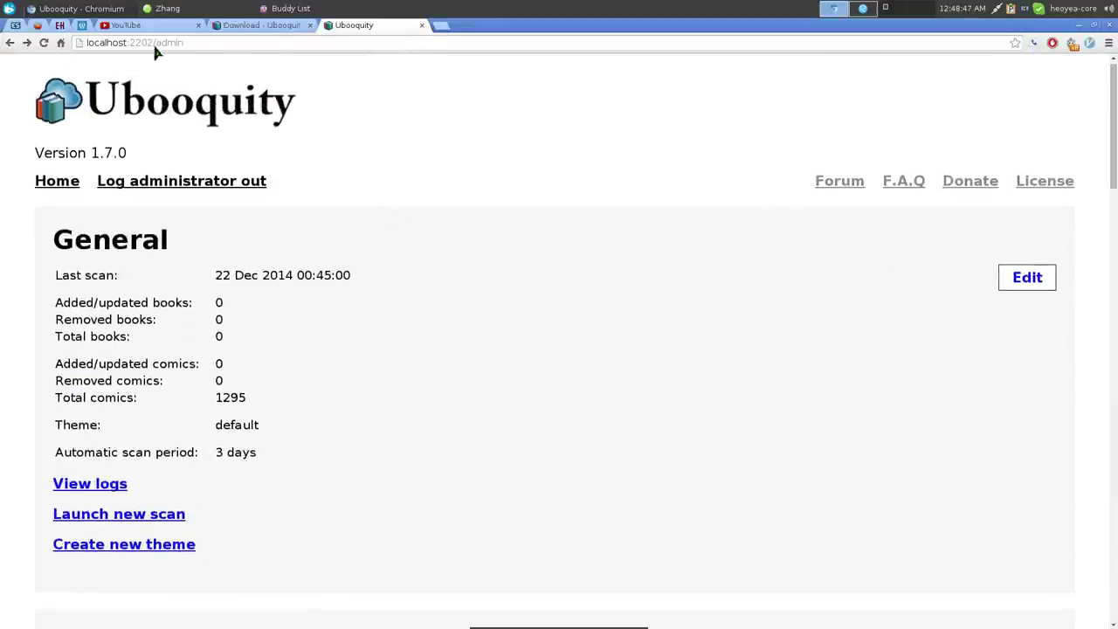
{"action": "left_click_drag", "start_coordinate": [156, 42], "coordinate": [273, 45]}
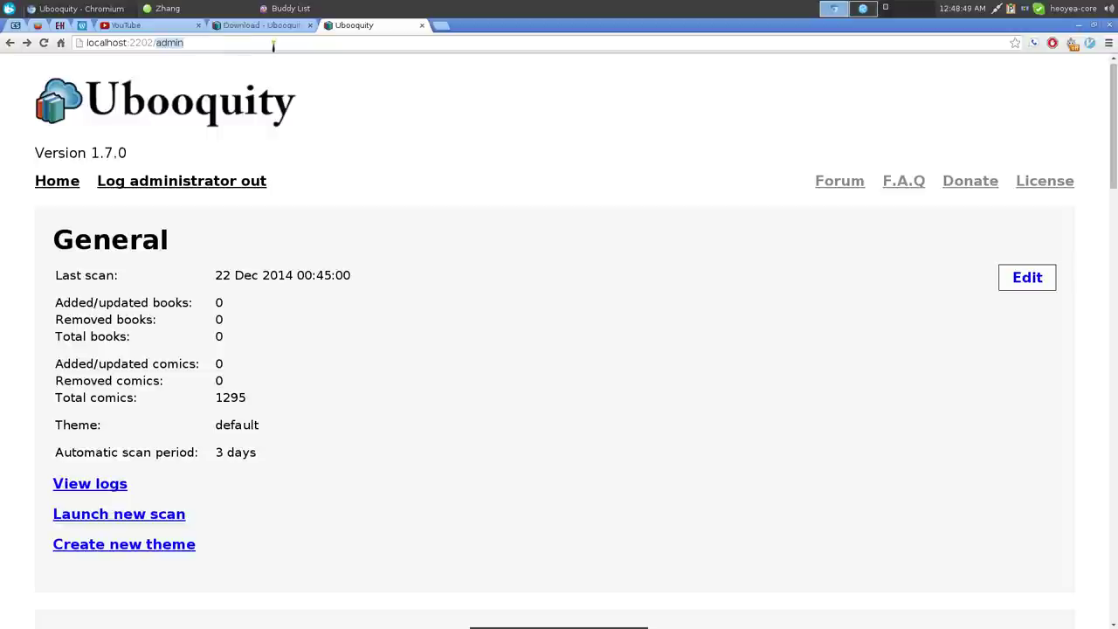
{"action": "key", "text": "BackSpace"}
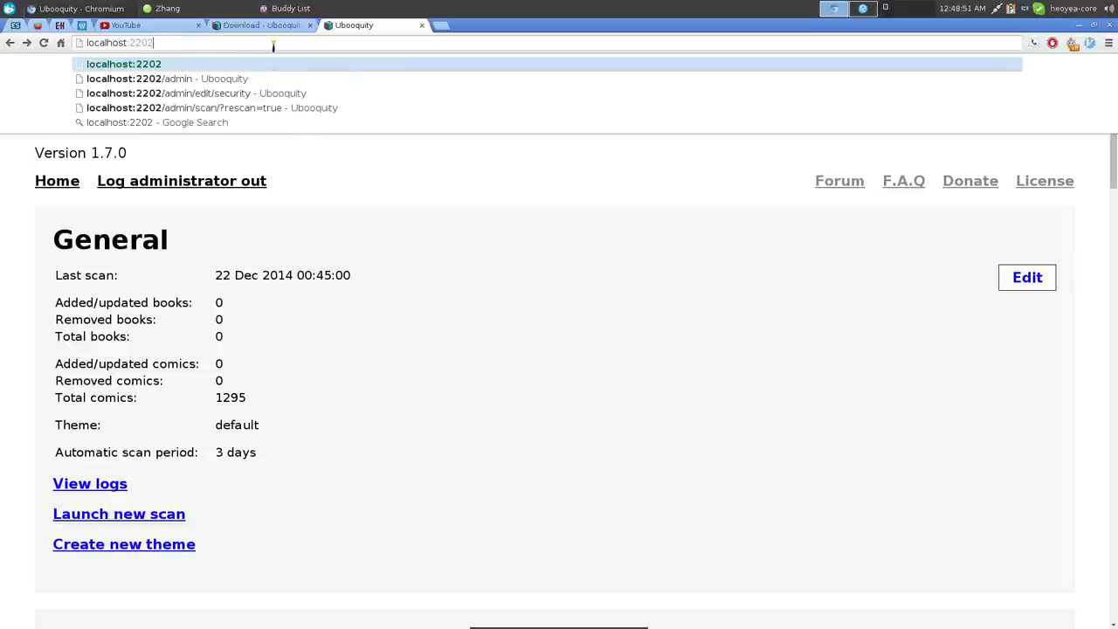
{"action": "key", "text": "Return"}
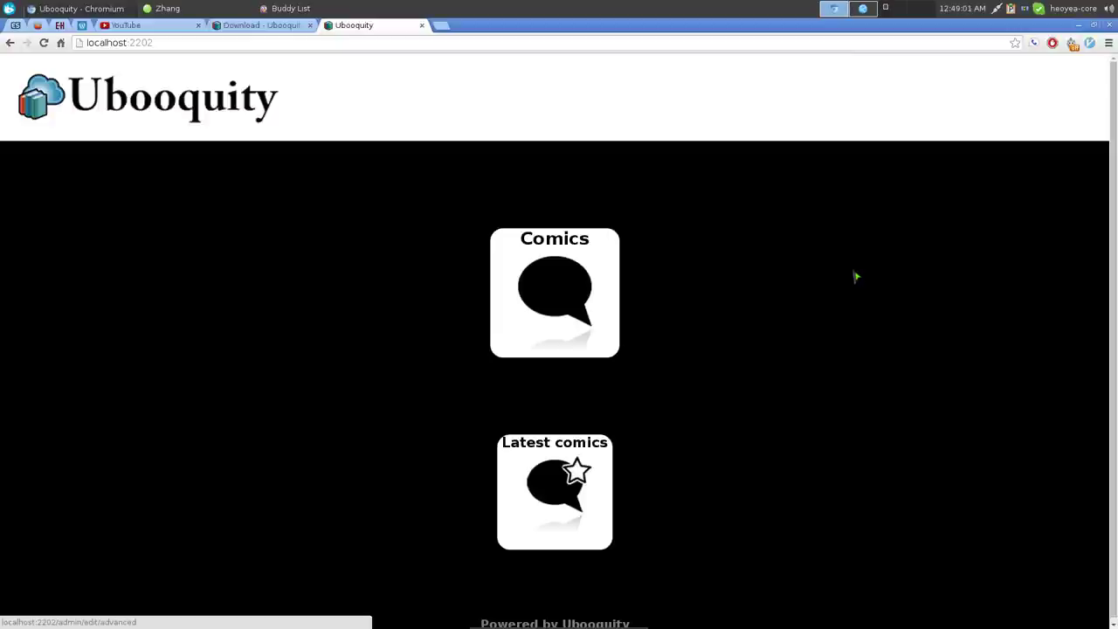
{"action": "key", "text": "alt+Tab"}
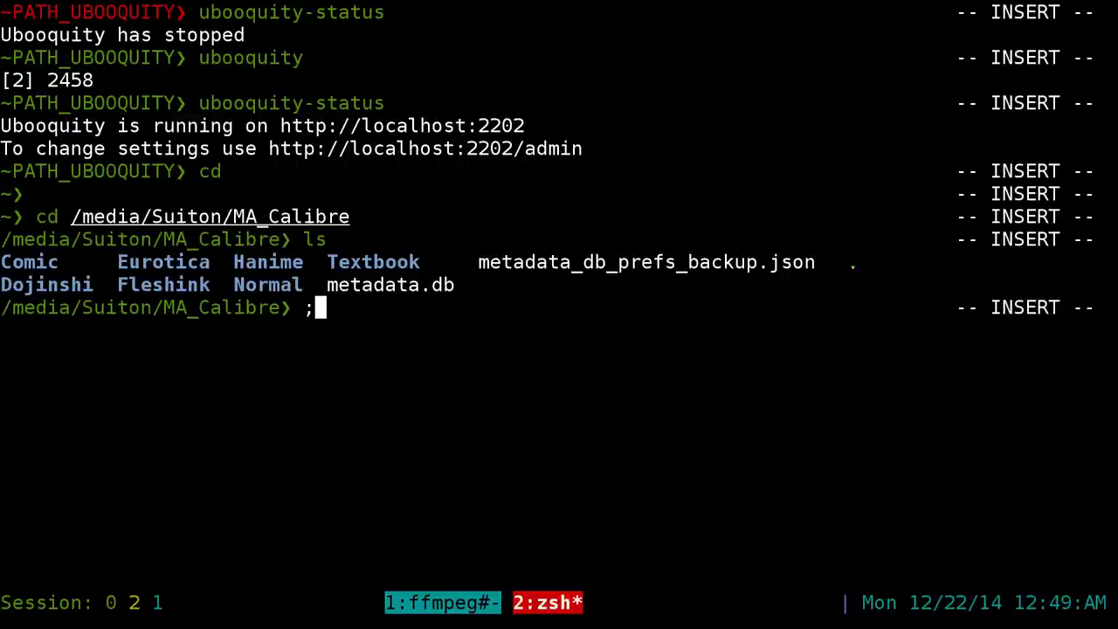
Step: Clear the screen and open the crontab for editing with crontab -e
{"action": "key", "text": "ctrl+l"}
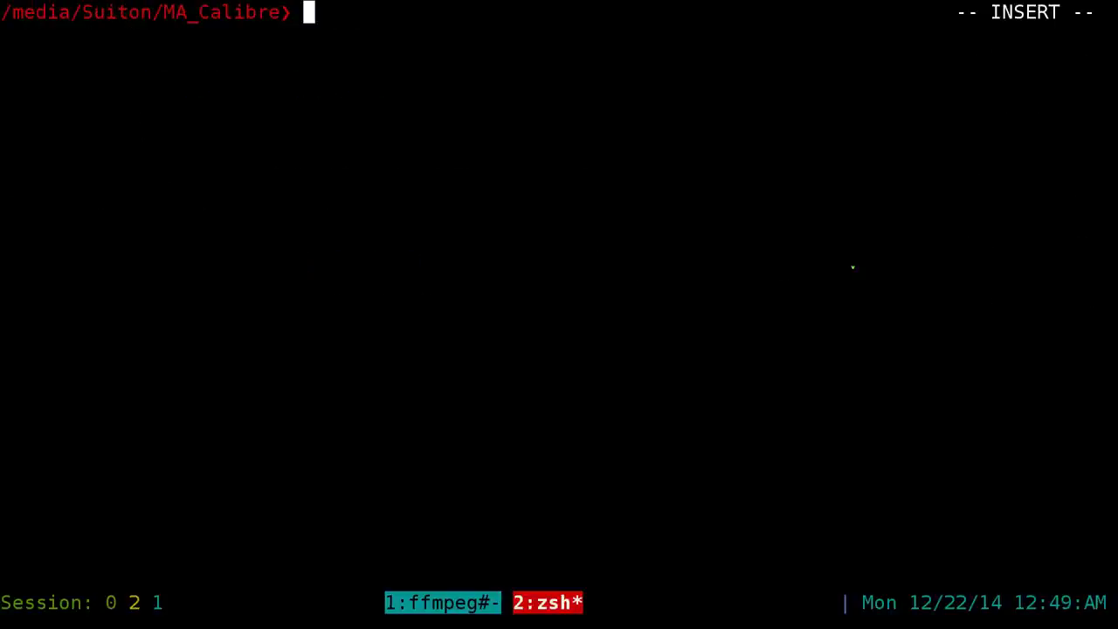
{"action": "type", "text": "croba"}
{"action": "key", "text": "BackSpace"}
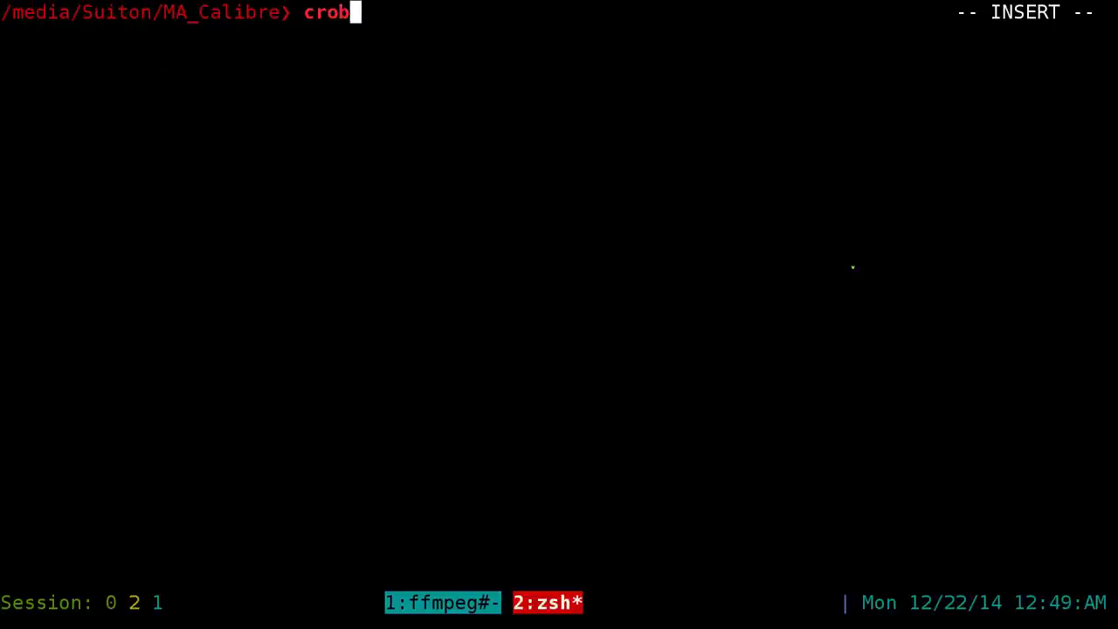
{"action": "key", "text": "BackSpace"}
{"action": "type", "text": "ntab "}
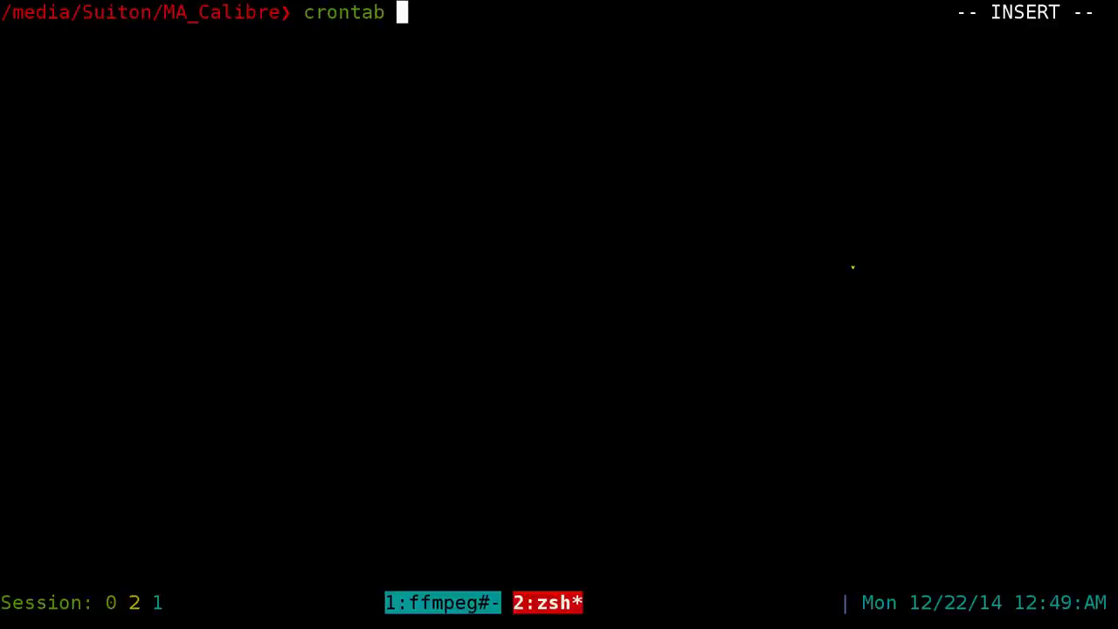
{"action": "type", "text": "-e"}
{"action": "key", "text": "Return"}
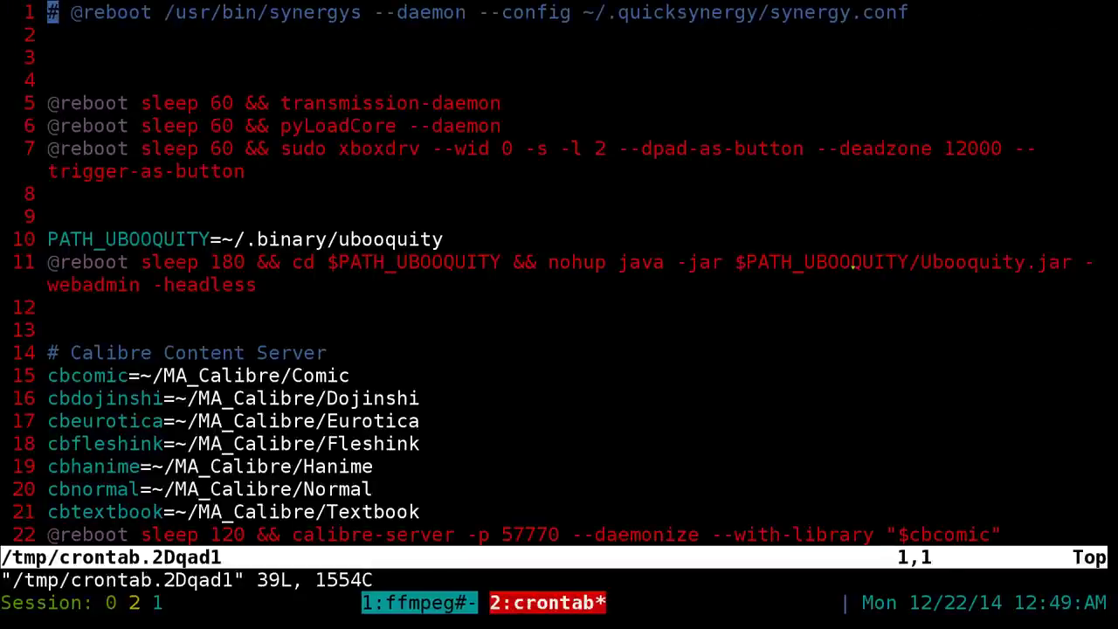
{"action": "key", "text": "j"}
{"action": "key", "text": "j"}
{"action": "key", "text": "j"}
{"action": "key", "text": "j"}
{"action": "key", "text": "j"}
{"action": "key", "text": "j"}
{"action": "key", "text": "j"}
{"action": "key", "text": "j"}
{"action": "key", "text": "j"}
{"action": "key", "text": "shift+v"}
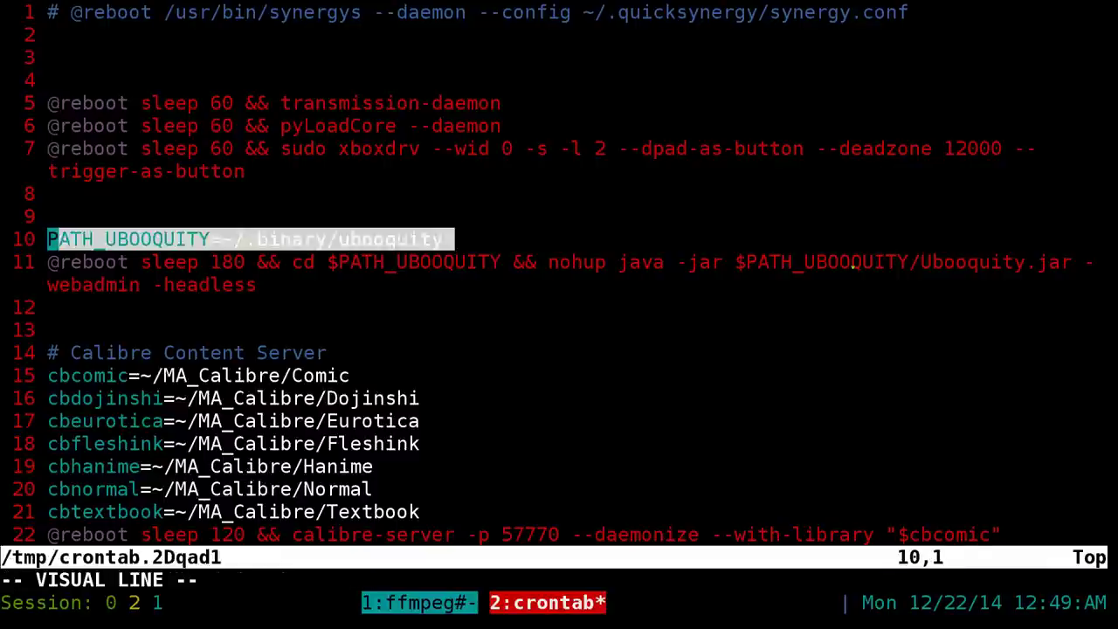
{"action": "key", "text": "j"}
{"action": "key", "text": "j"}
{"action": "key", "text": "k"}
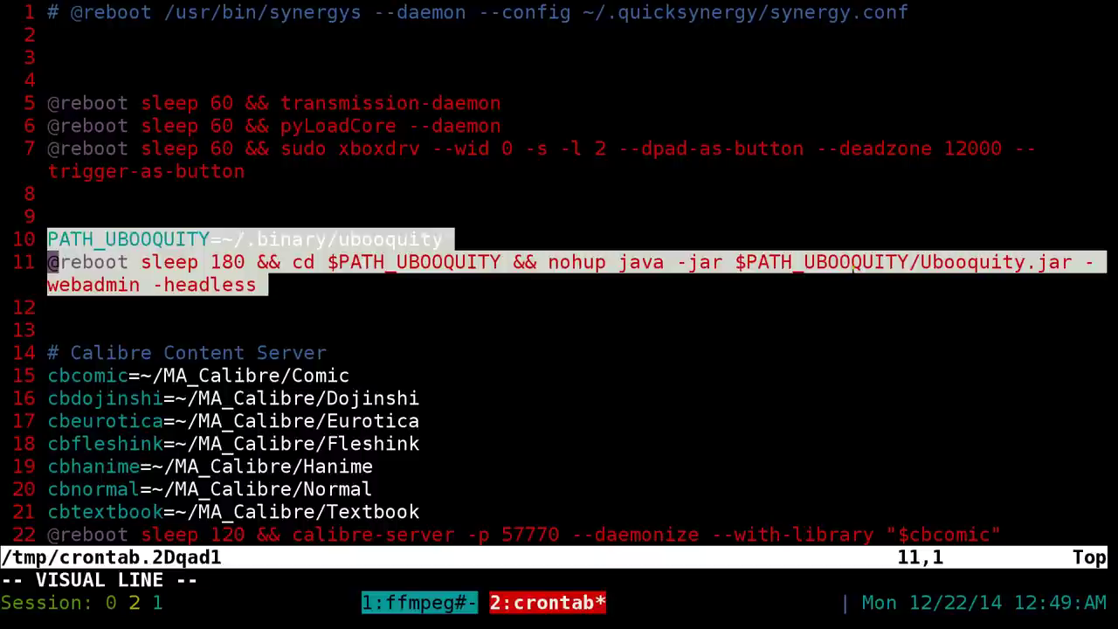
{"action": "key", "text": "Escape"}
{"action": "key", "text": "k"}
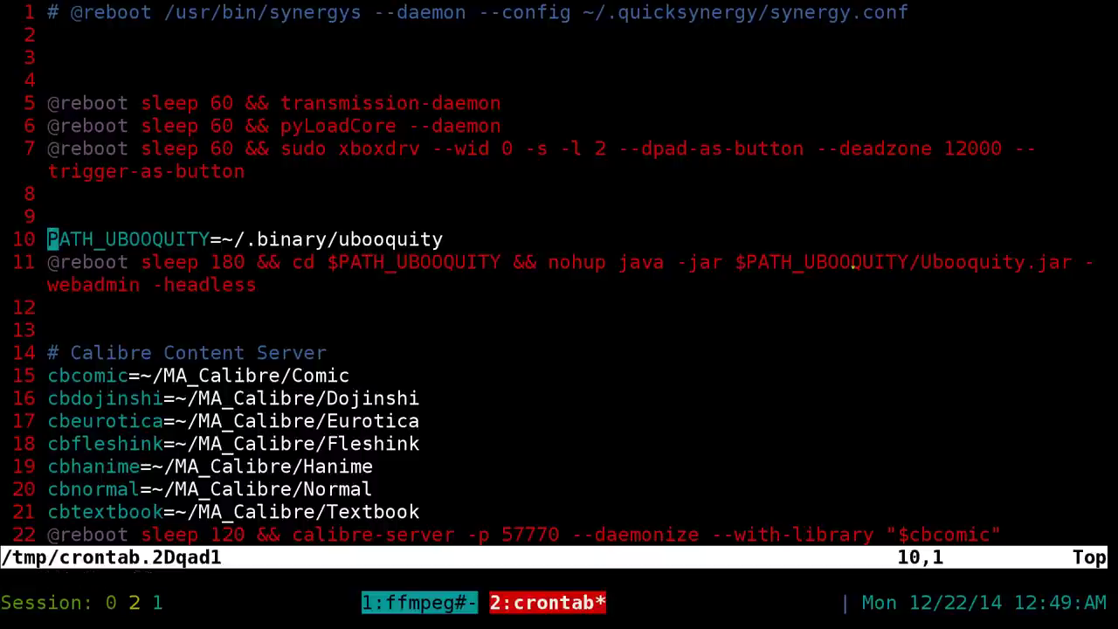
{"action": "key", "text": "shift+v"}
{"action": "key", "text": "j"}
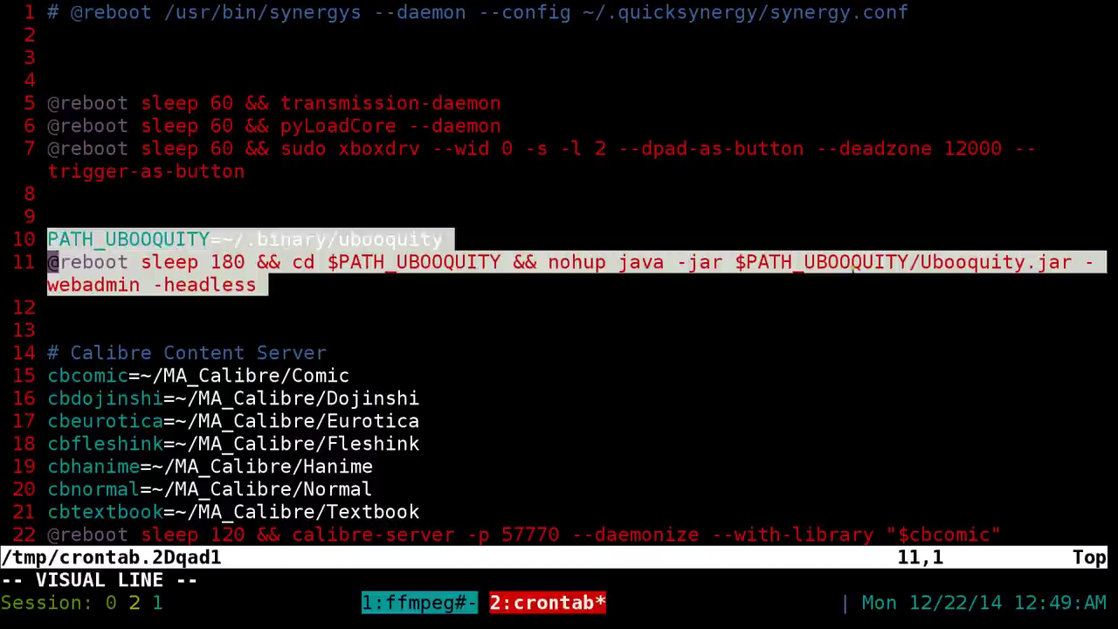
{"action": "key", "text": "Escape"}
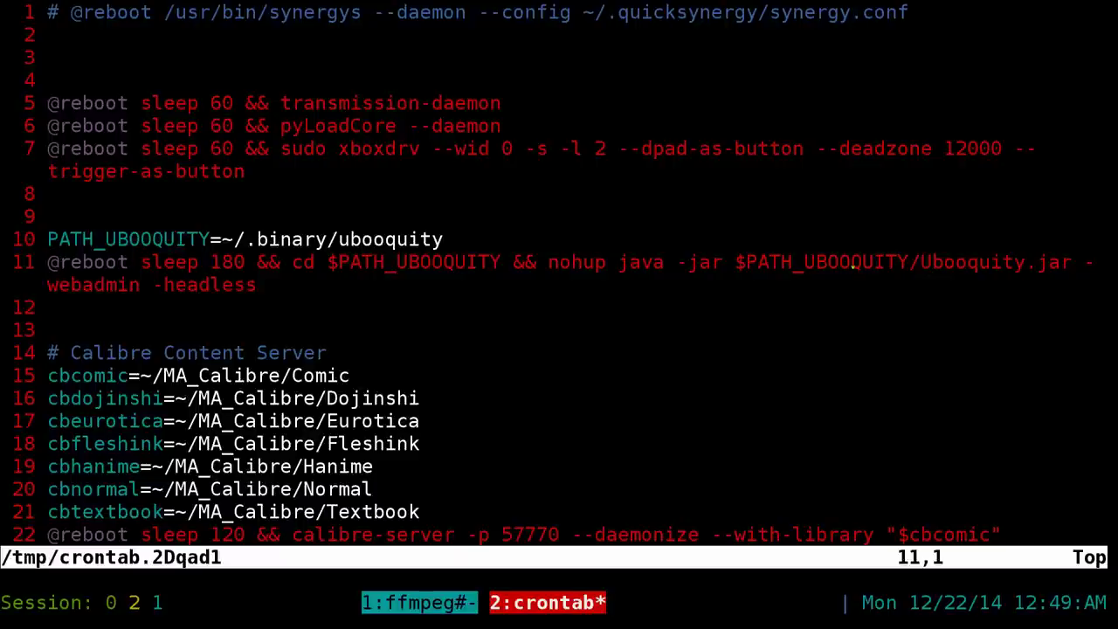
Step: Quit the crontab unchanged with :q, clear the screen, and return to the browser
{"action": "type", "text": ":q"}
{"action": "key", "text": "Return"}
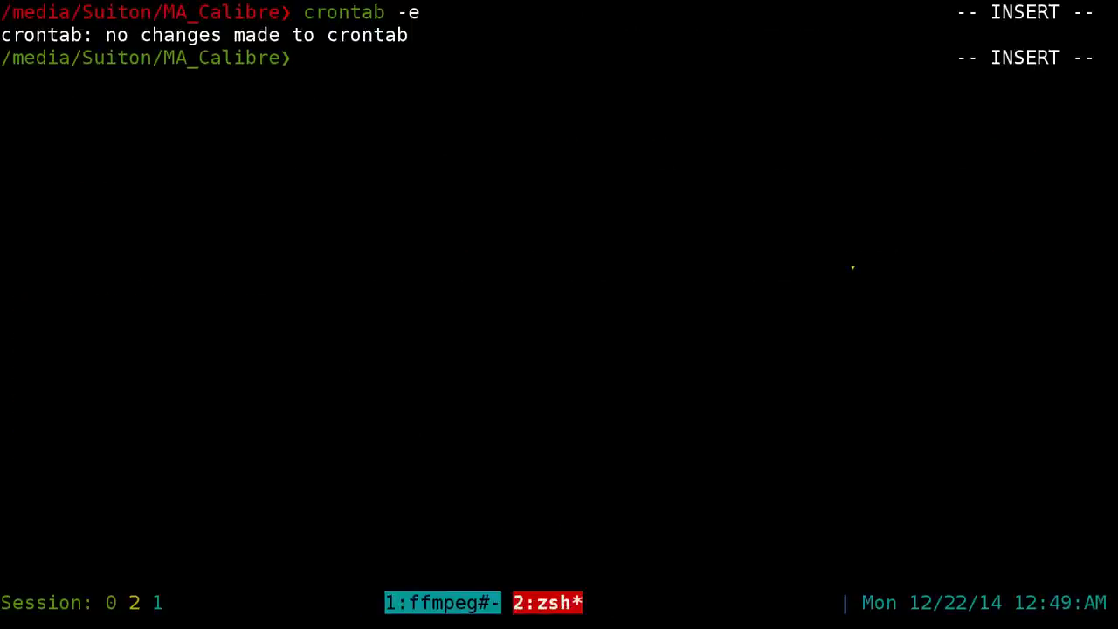
{"action": "key", "text": "ctrl+l"}
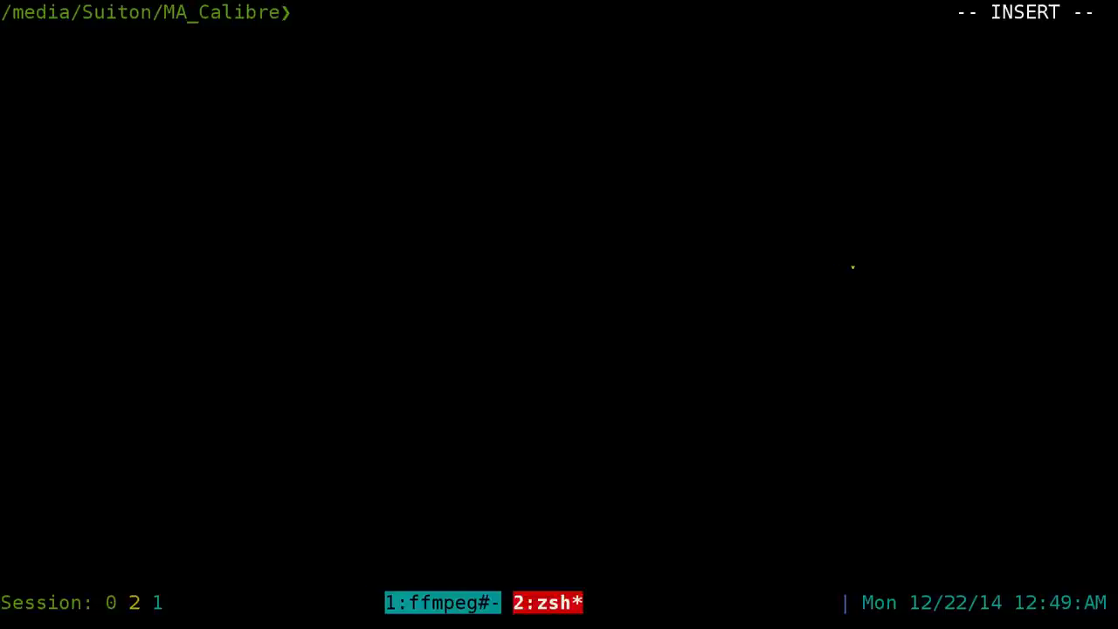
{"action": "key", "text": "alt+Tab"}
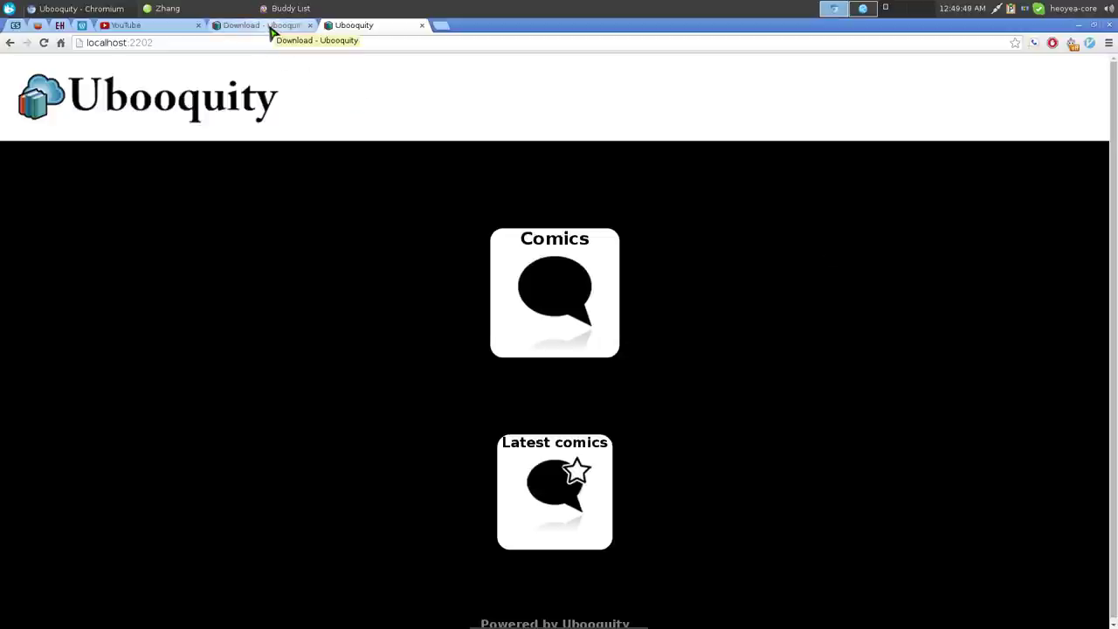
Step: View the Ubooquity 1.7.0 download page from the top, then go back to the terminal
{"action": "left_click", "coordinate": [271, 29]}
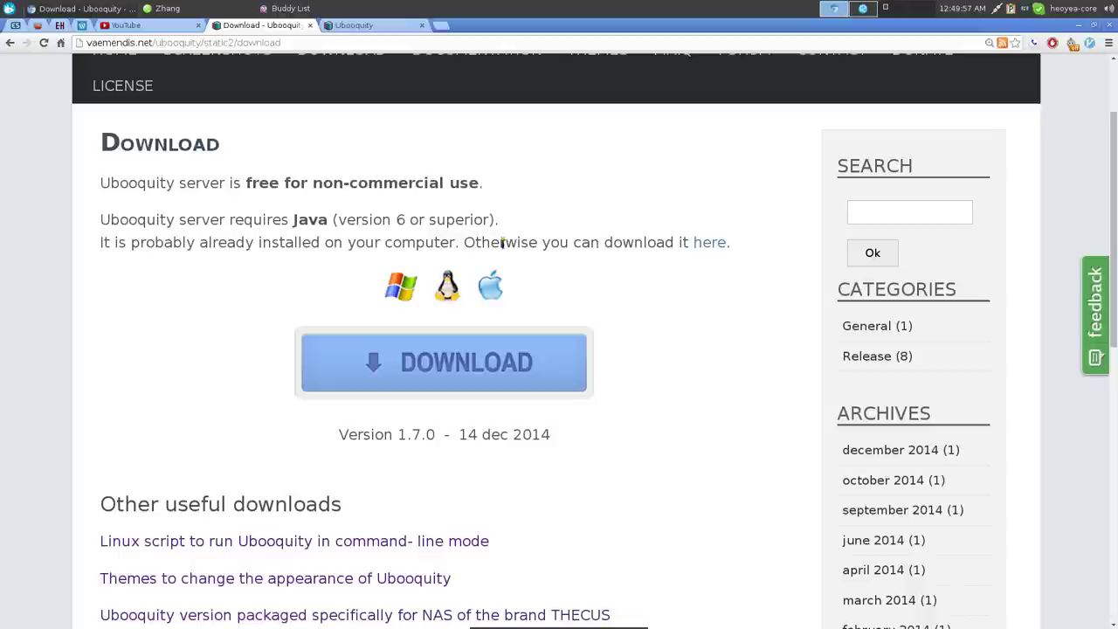
{"action": "scroll", "coordinate": [502, 244], "scroll_direction": "up", "scroll_amount": 3}
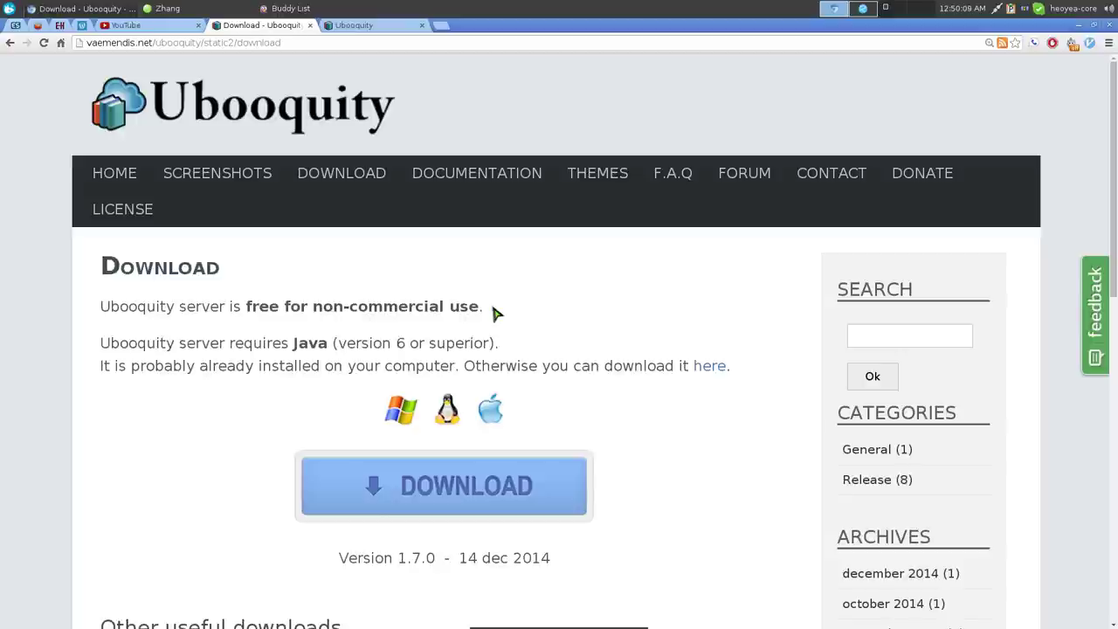
{"action": "key", "text": "alt+Tab"}
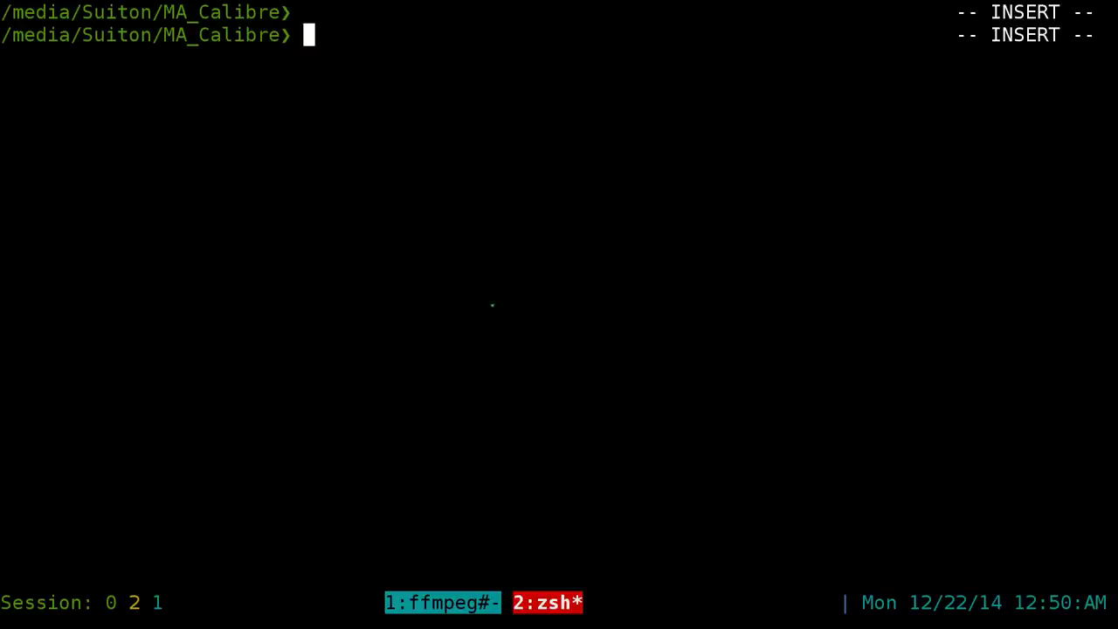